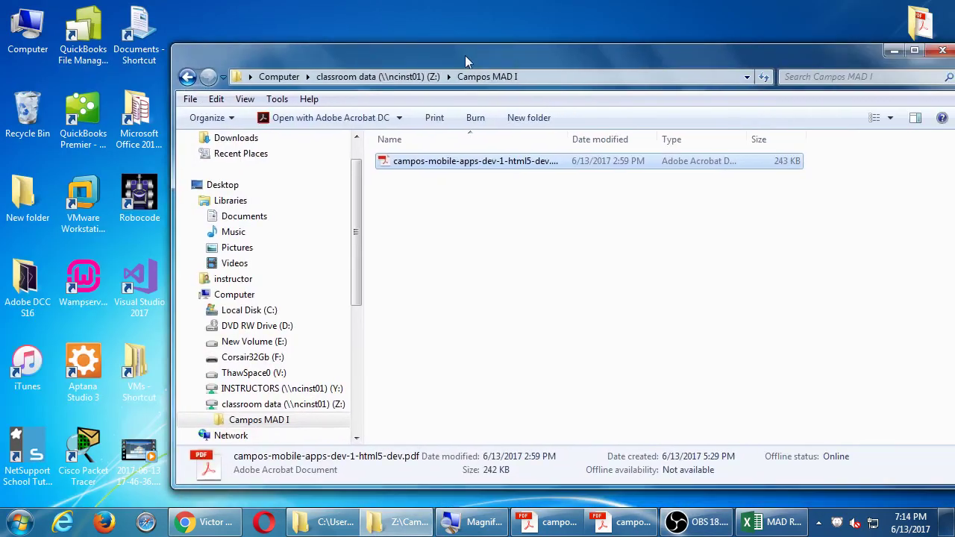
Step: Move the Campos MAD I folder window to the centre and minimize it to show the desktop
drag(877, 67, 392, 72)
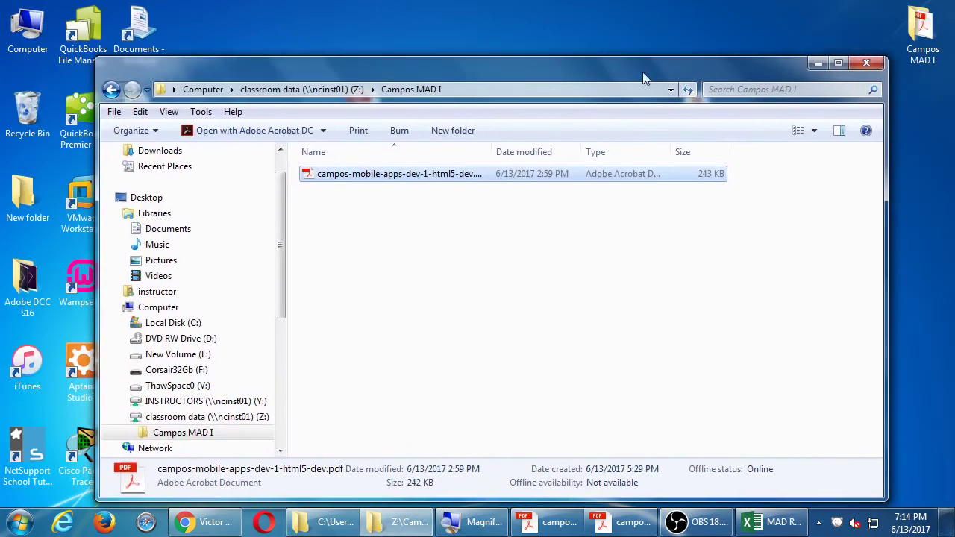
click(815, 65)
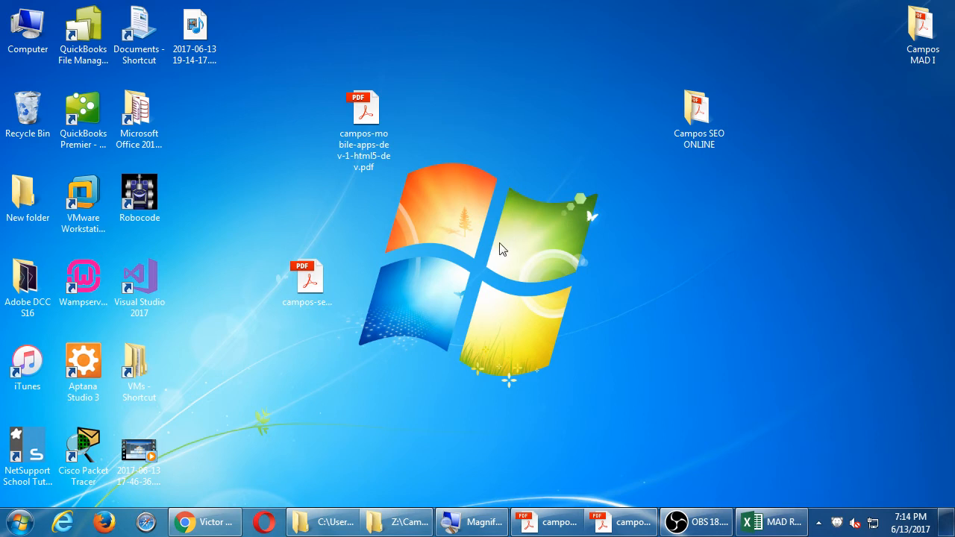
Step: Launch Notepad++ from a Start menu search for 'note'
click(19, 522)
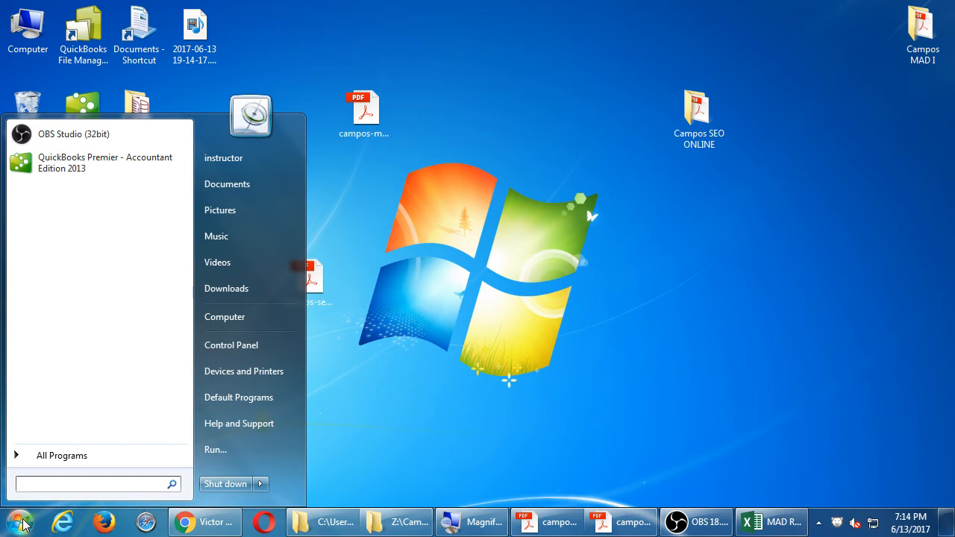
text(note)
key(Down)
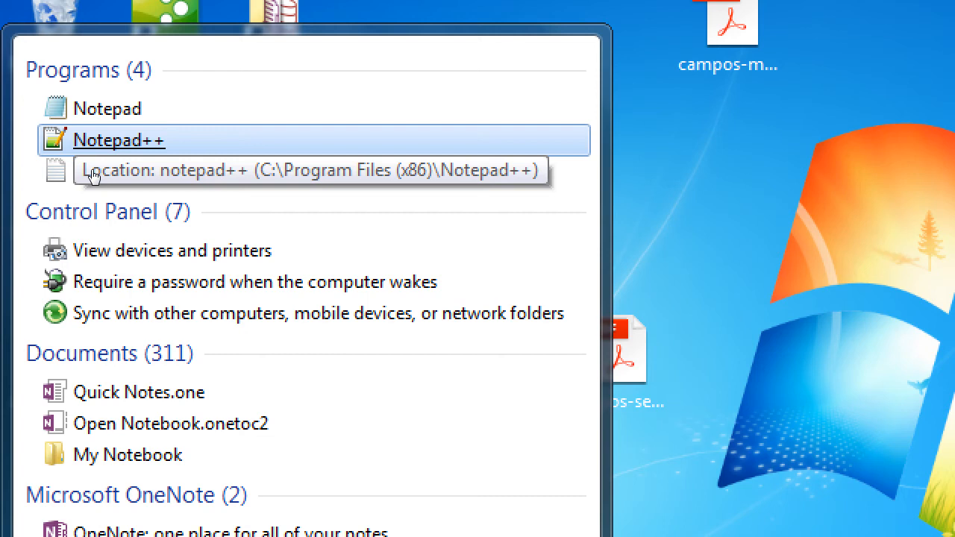
click(89, 168)
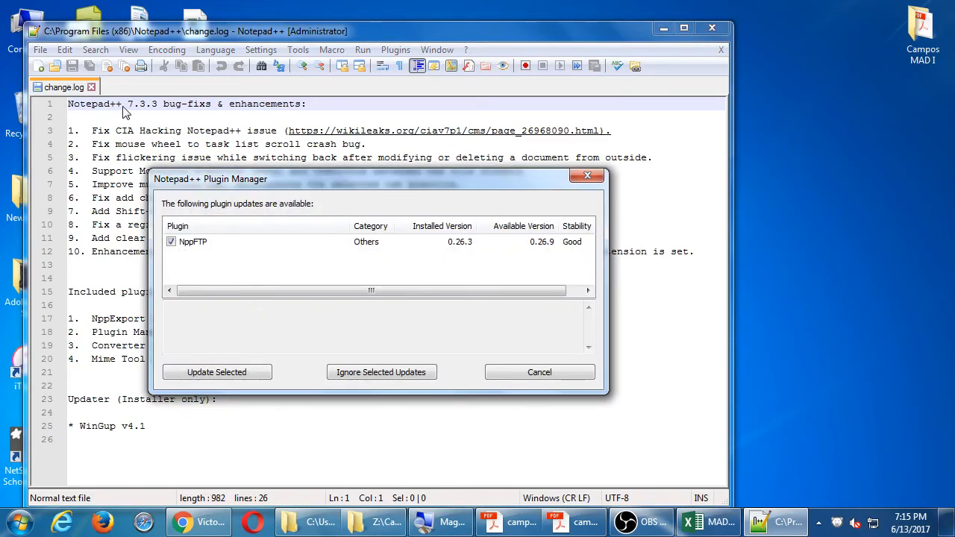
Step: Dismiss the plugin notice, start a new document and save it to the Desktop as 2017-06-13.txt
key(Escape)
key(ctrl+n)
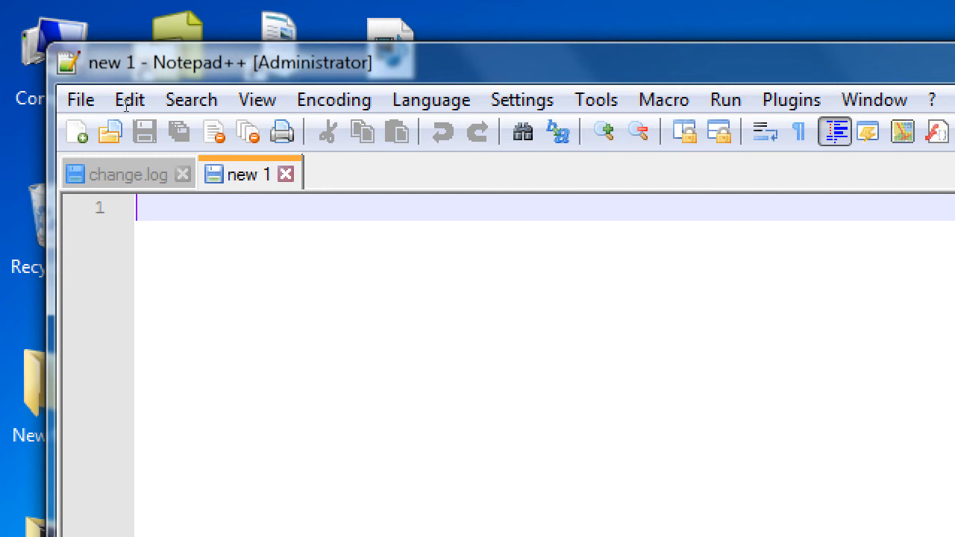
text(s)
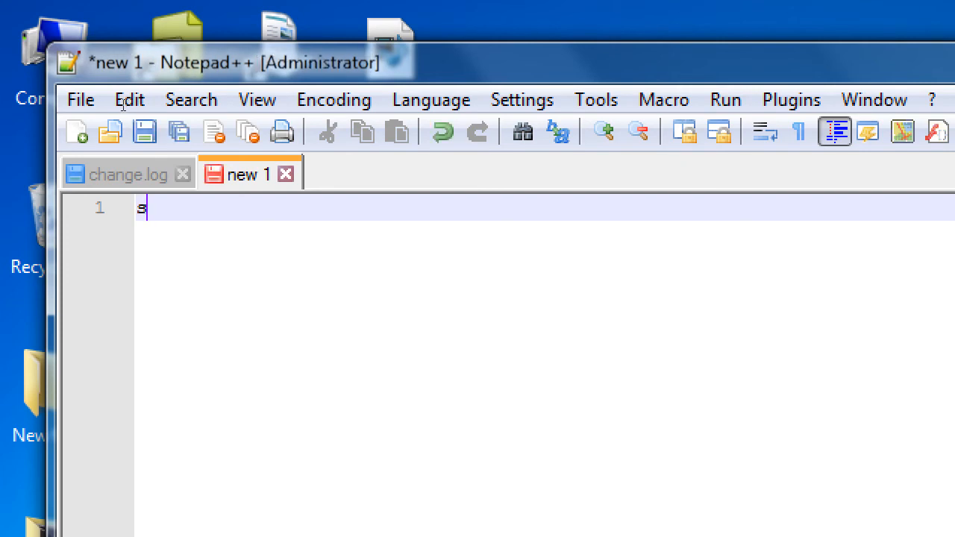
key(ctrl+s)
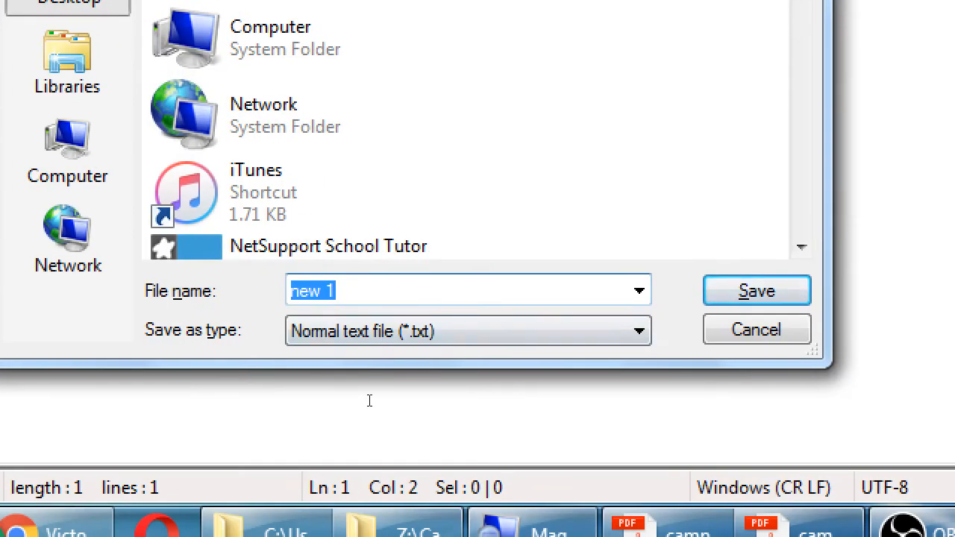
text(2017-00)
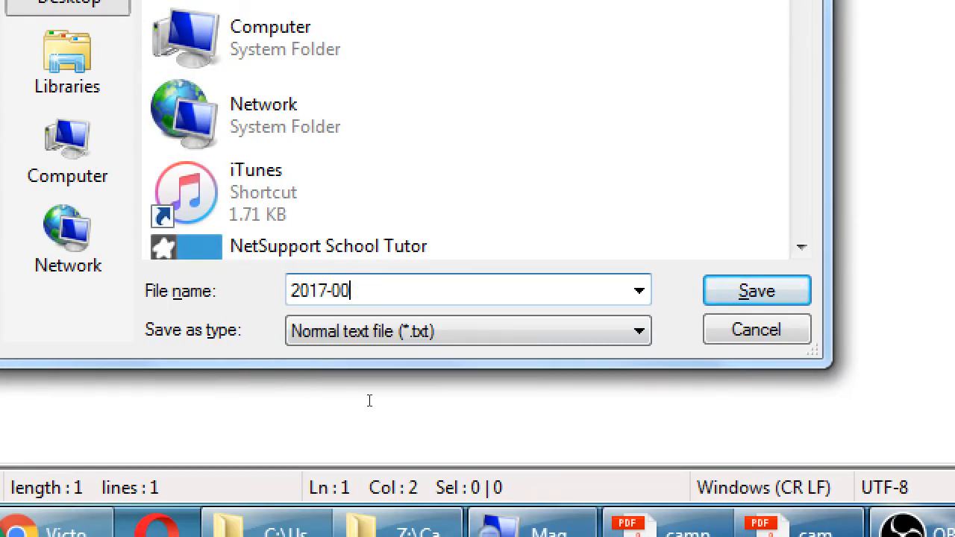
key(BackSpace)
text(6-)
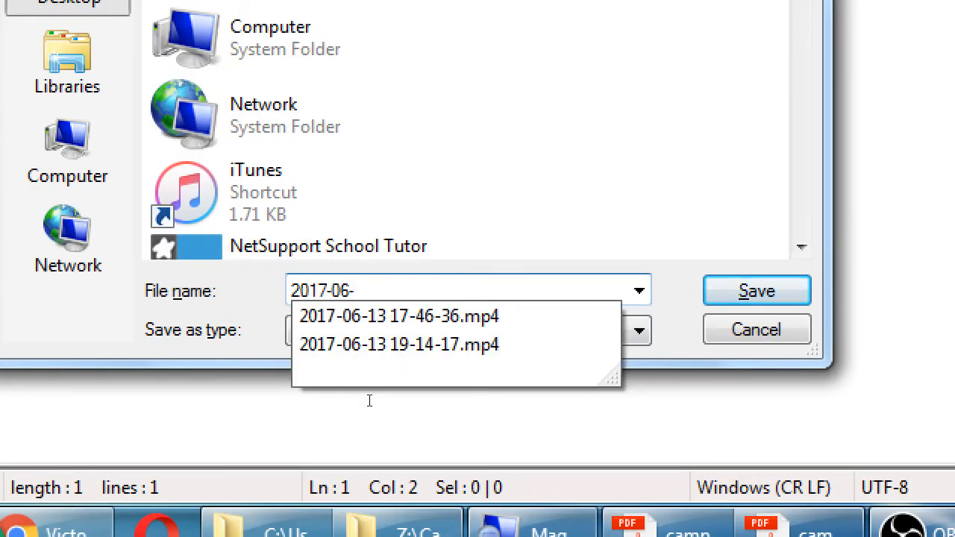
text(13)
key(Return)
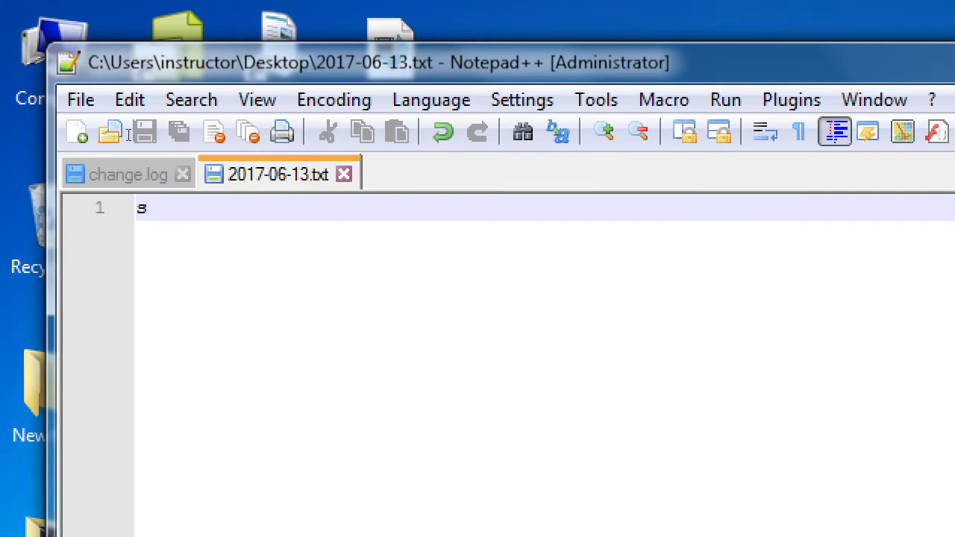
Step: Write the heading and indented lines for Windows: Notepad++ and Mac: Sublime or TextWrangler
key(BackSpace)
text(Code editing s)
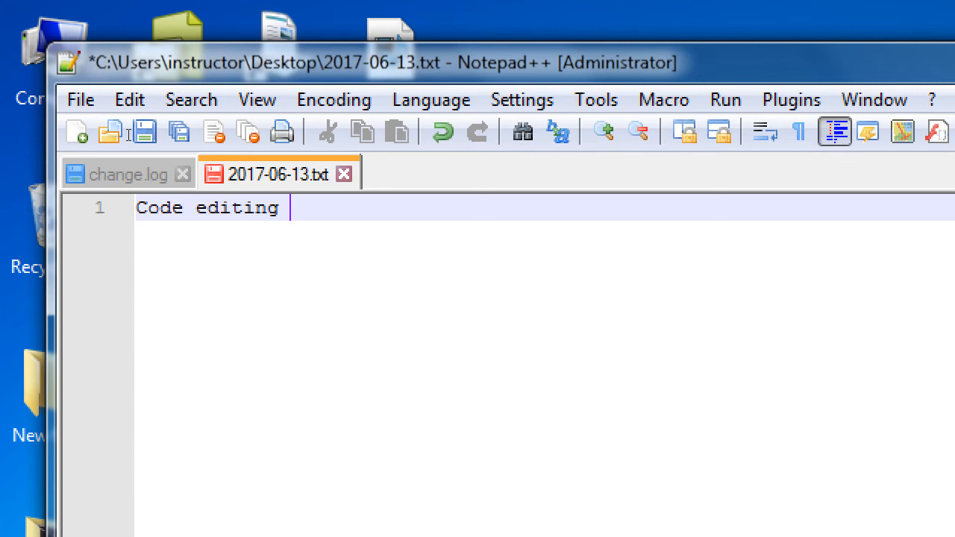
text(oftware:)
key(Return)
key(Tab)
text(W)
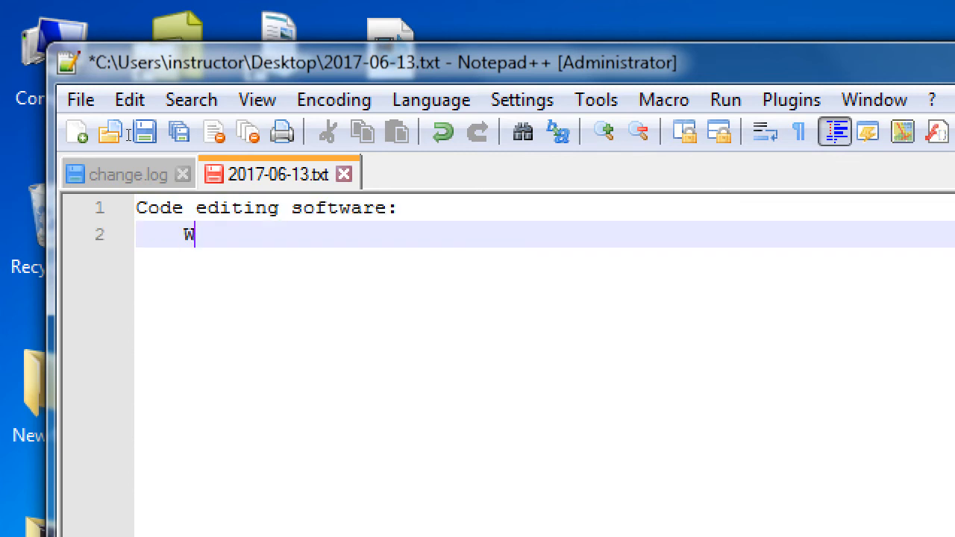
text(indows:)
key(Tab)
text(Notepad++)
key(Return)
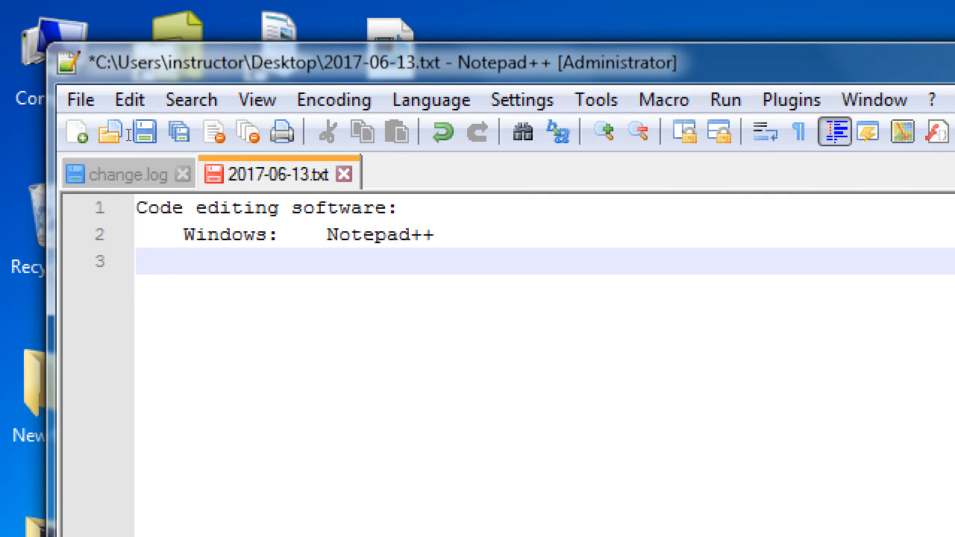
text(Mc)
text(c:)
key(Tab)
text(Sublime)
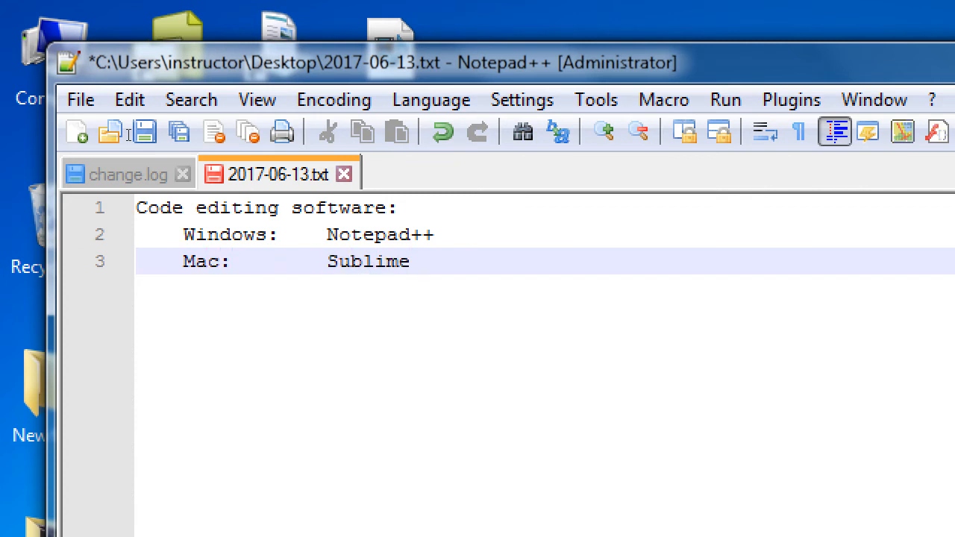
text( or TextWrangler)
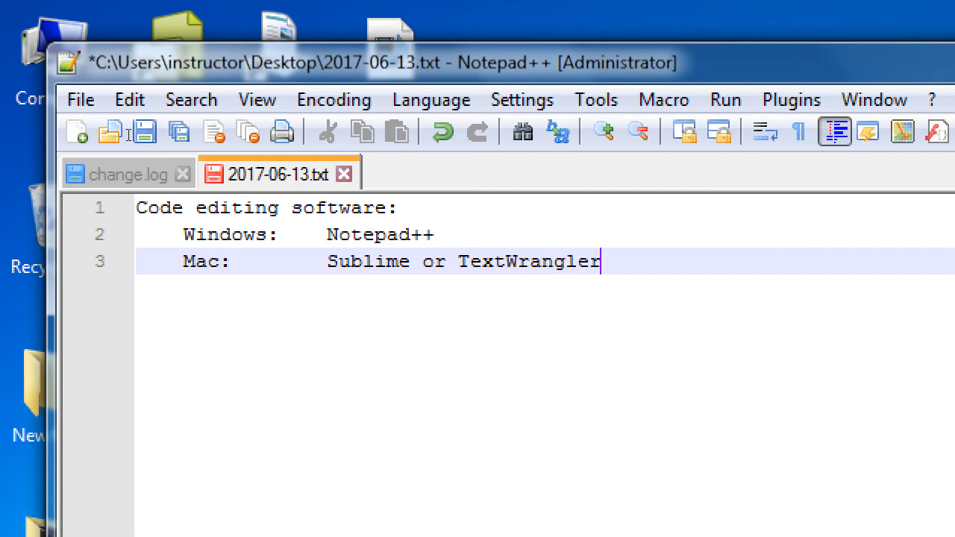
Step: Add the Both: Brackets or Visual Studio Code line and save the list
key(Return)
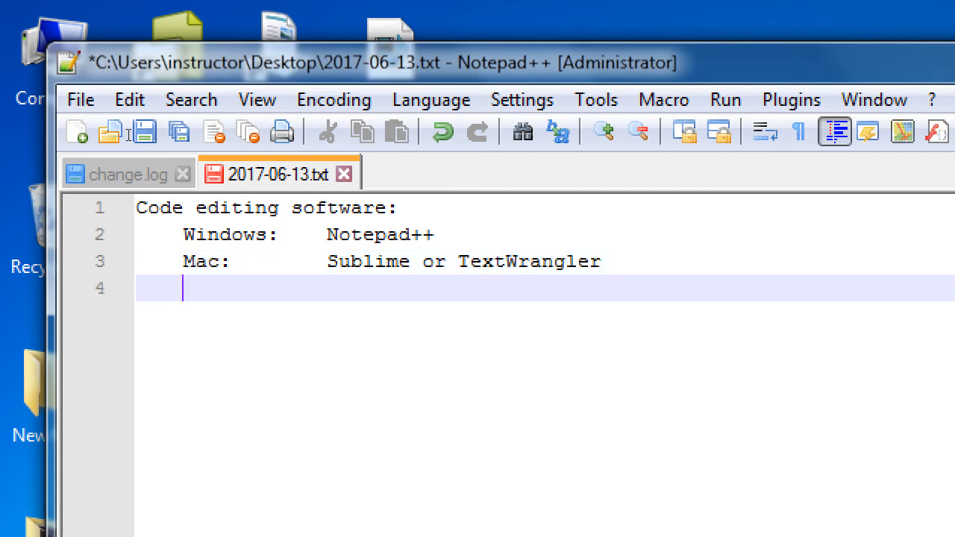
text(Both:)
key(Tab)
text(Brackdt)
key(BackSpace)
key(BackSpace)
text(ets or )
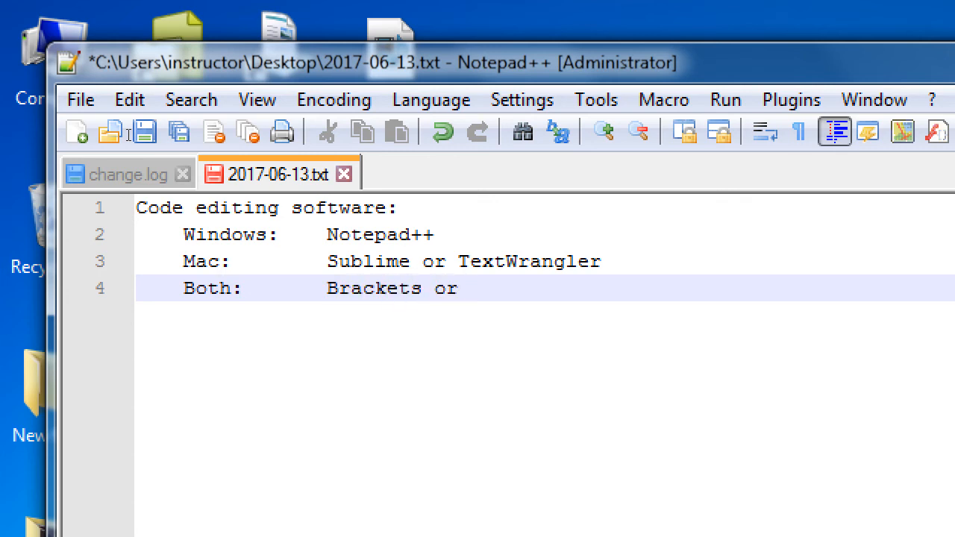
text(Visual Studio Code)
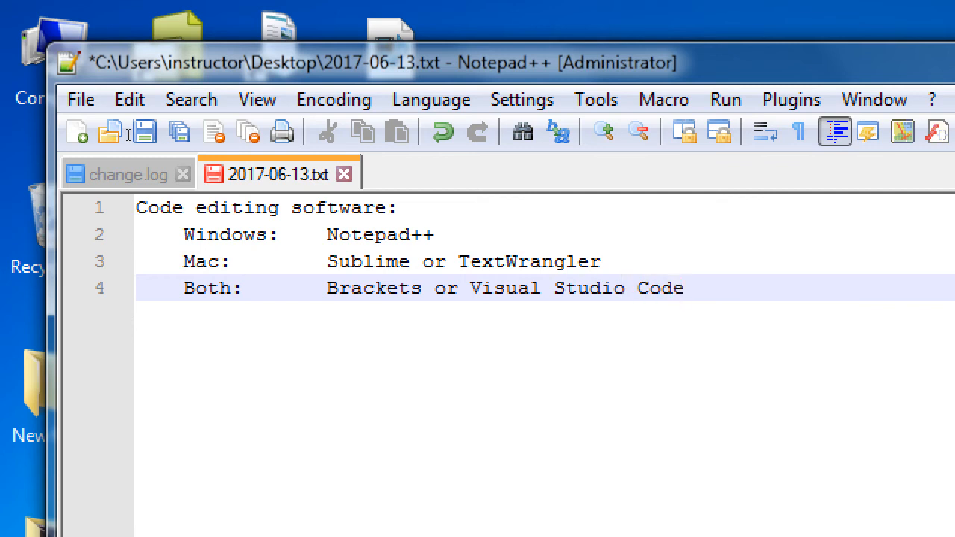
key(ctrl+s)
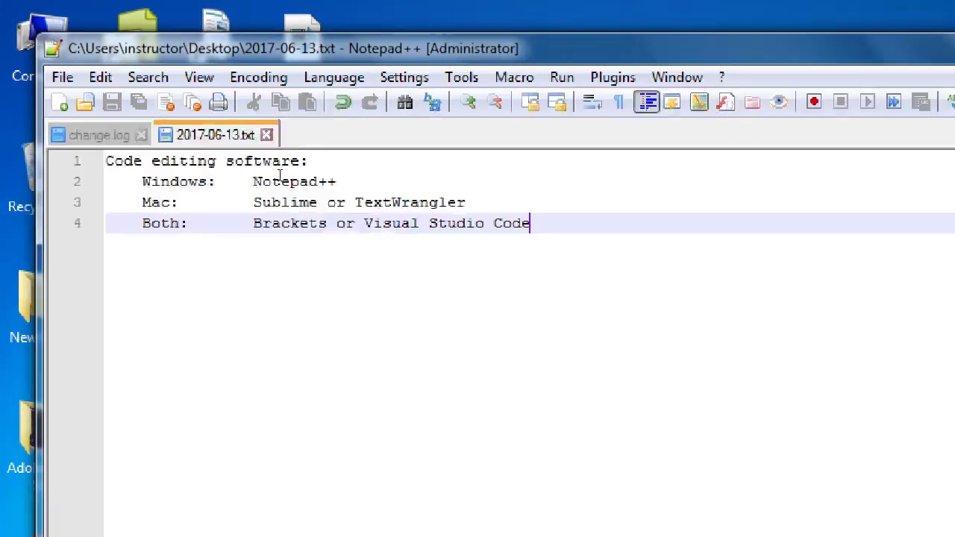
key(super)
text(vi)
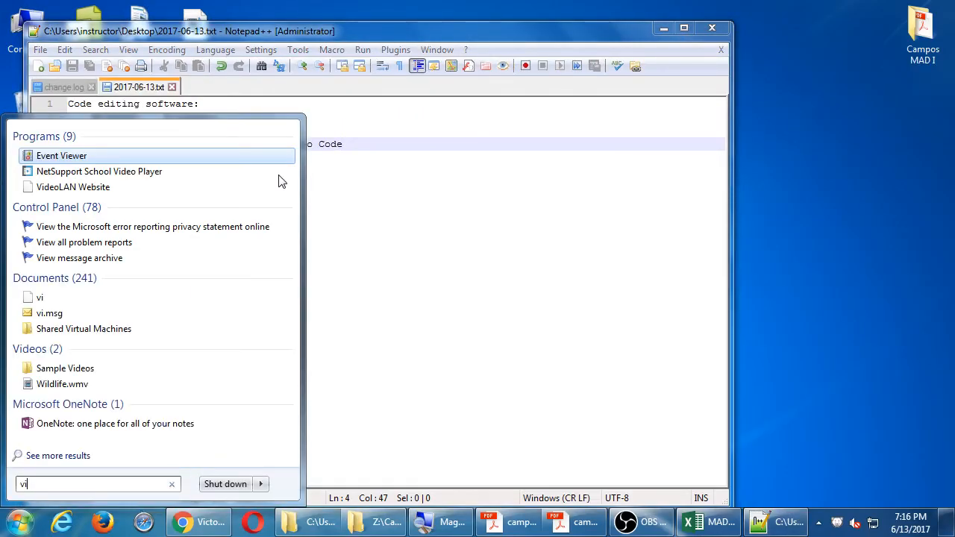
text(s)
key(BackSpace)
key(BackSpace)
key(BackSpace)
text(bra)
key(BackSpace)
key(BackSpace)
key(BackSpace)
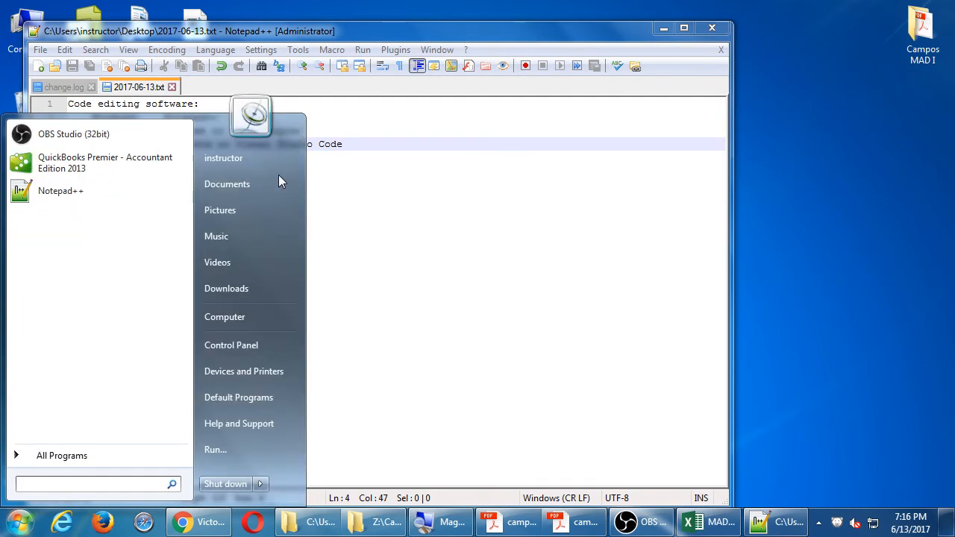
text(sub)
key(BackSpace)
key(BackSpace)
key(BackSpace)
text(no)
key(super)
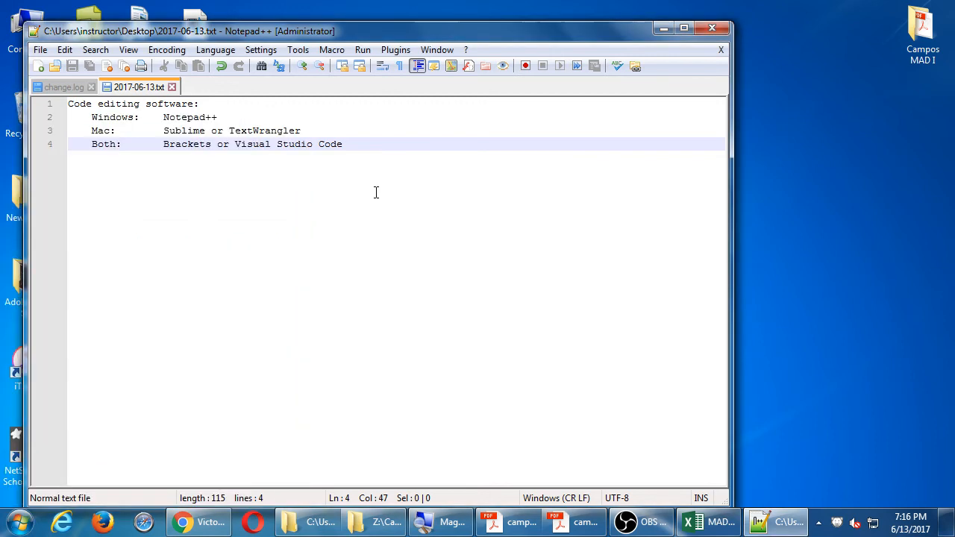
key(super)
text(ecl)
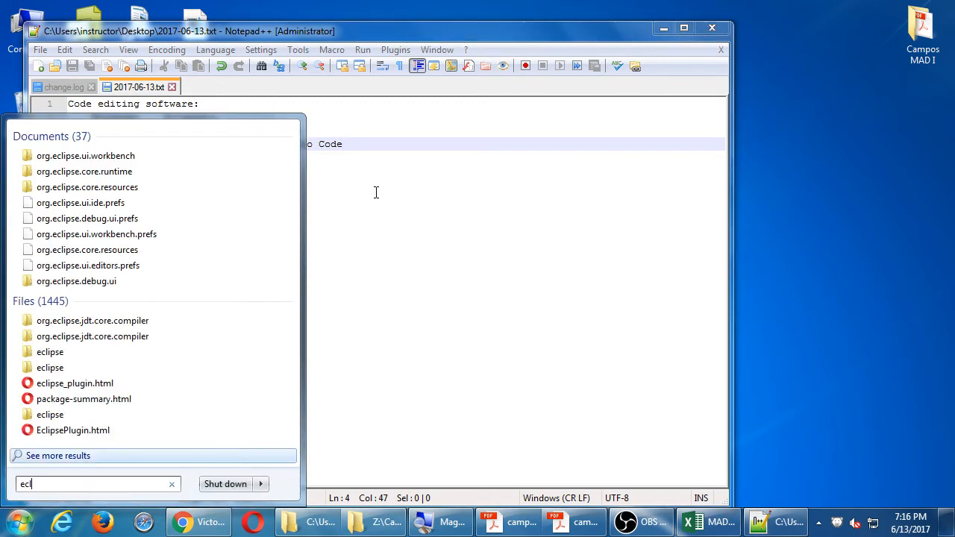
text(ipse)
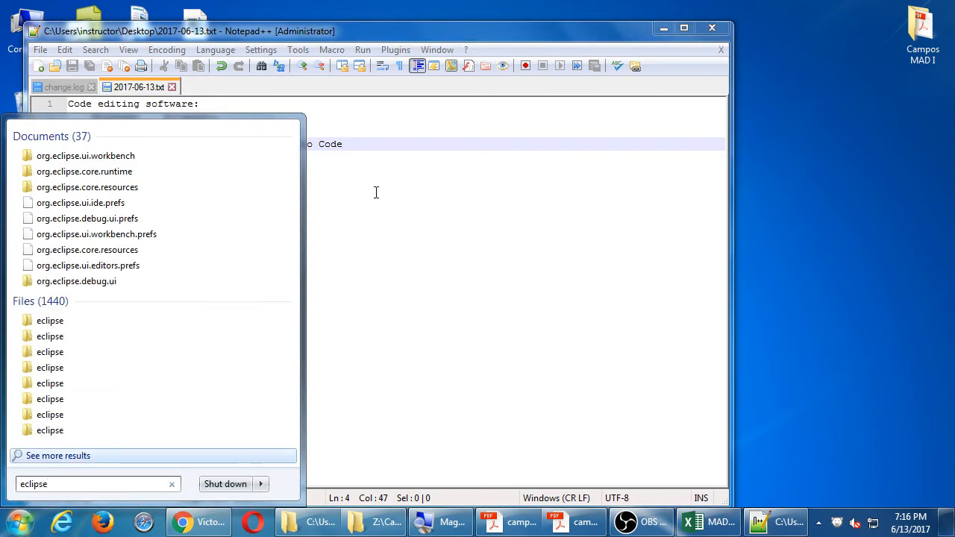
key(BackSpace)
key(BackSpace)
key(BackSpace)
key(BackSpace)
key(BackSpace)
key(BackSpace)
key(BackSpace)
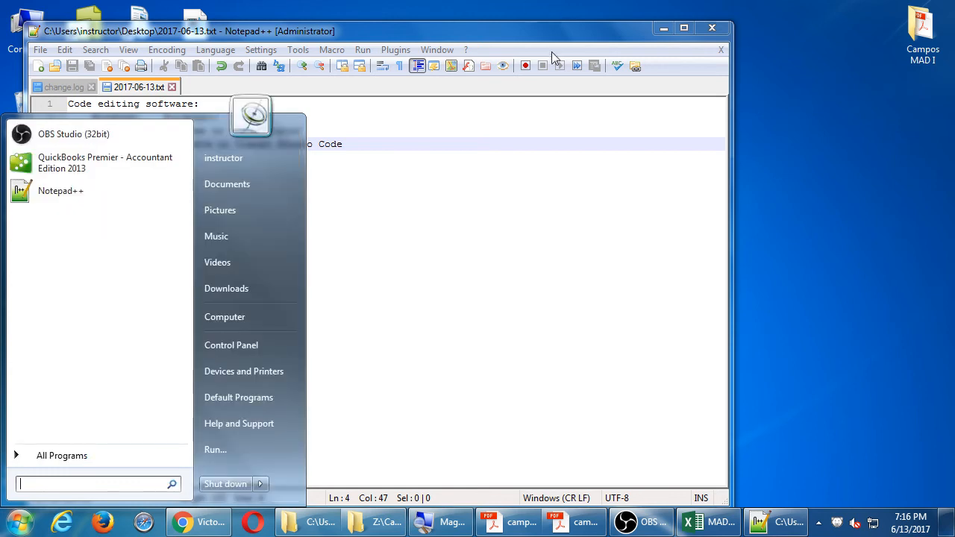
key(Escape)
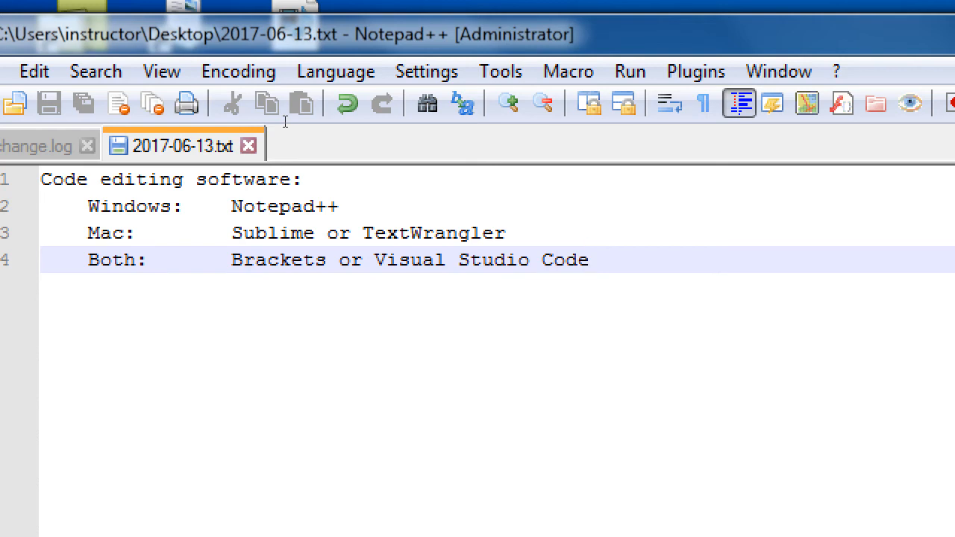
Step: End line 6 with a period, save, and start an indented line 7 beginning 'In part II & III: Visual'
key(Return)
key(Return)
text(In 209)
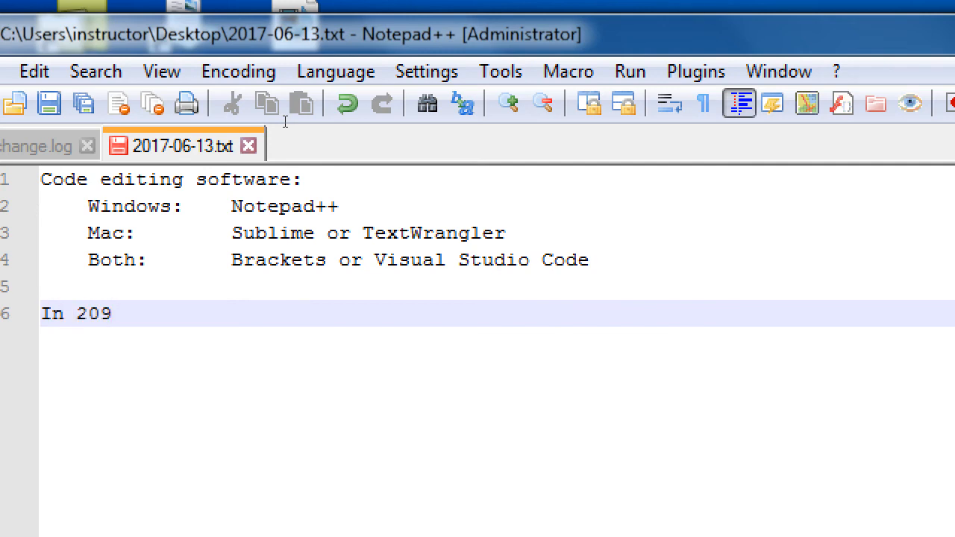
text(, we focus (1st) on Notepad++)
key(ctrl+s)
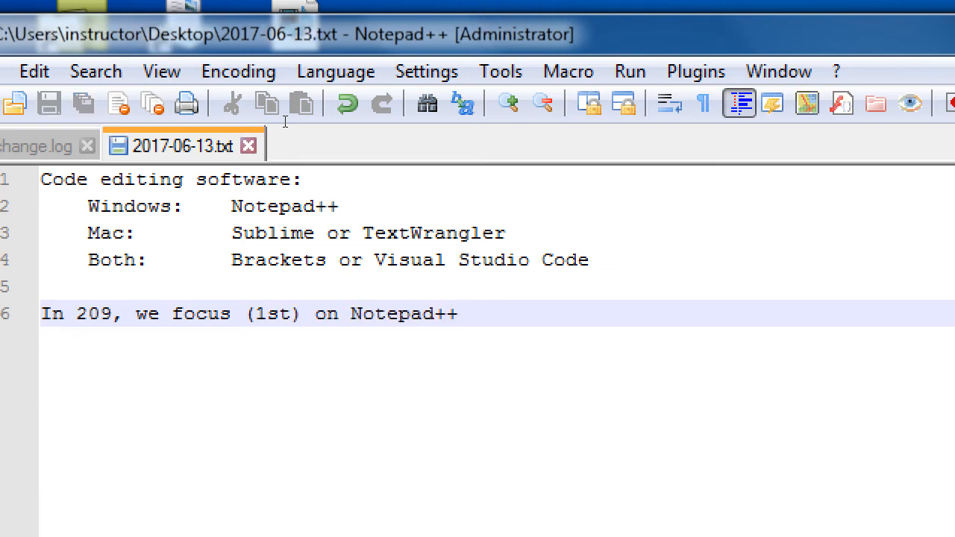
text(.)
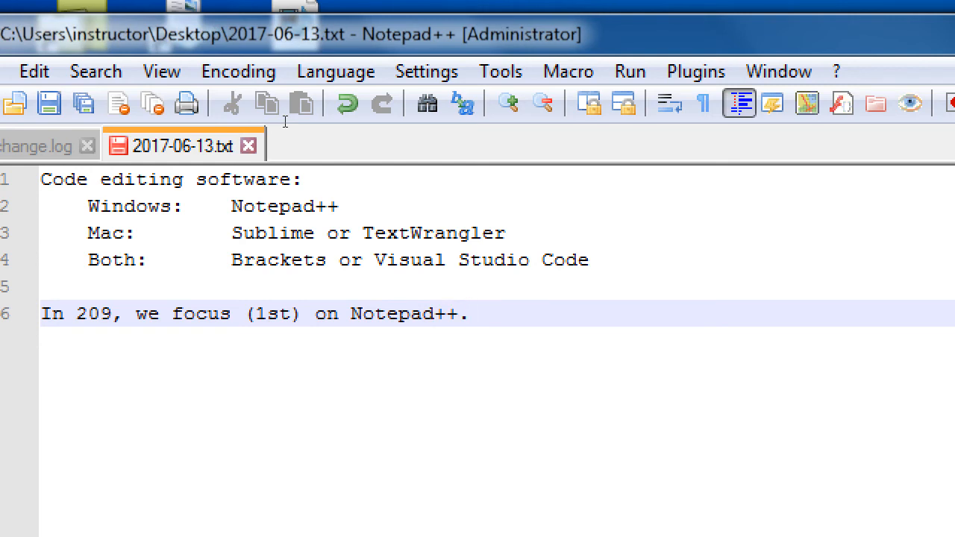
key(Return)
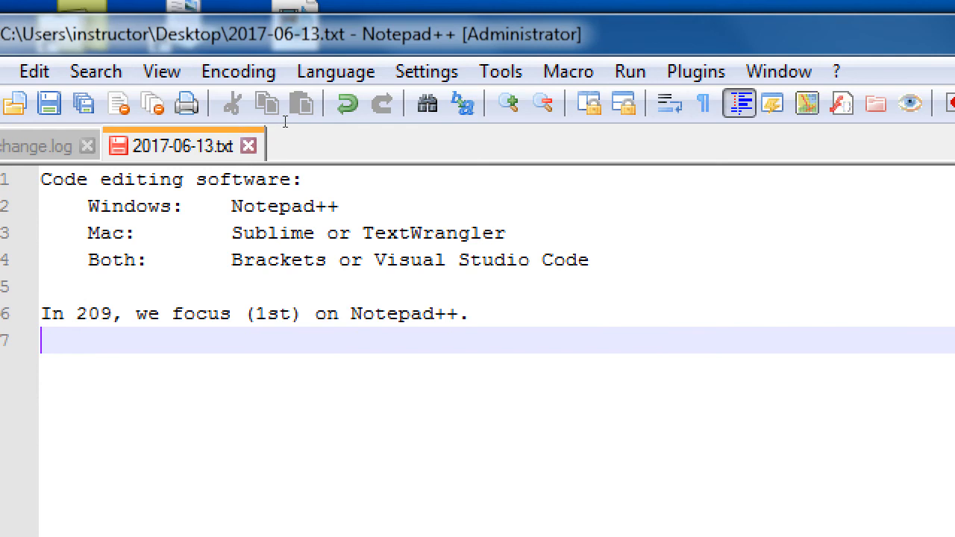
key(Tab)
text(In pa)
text(rt II & )
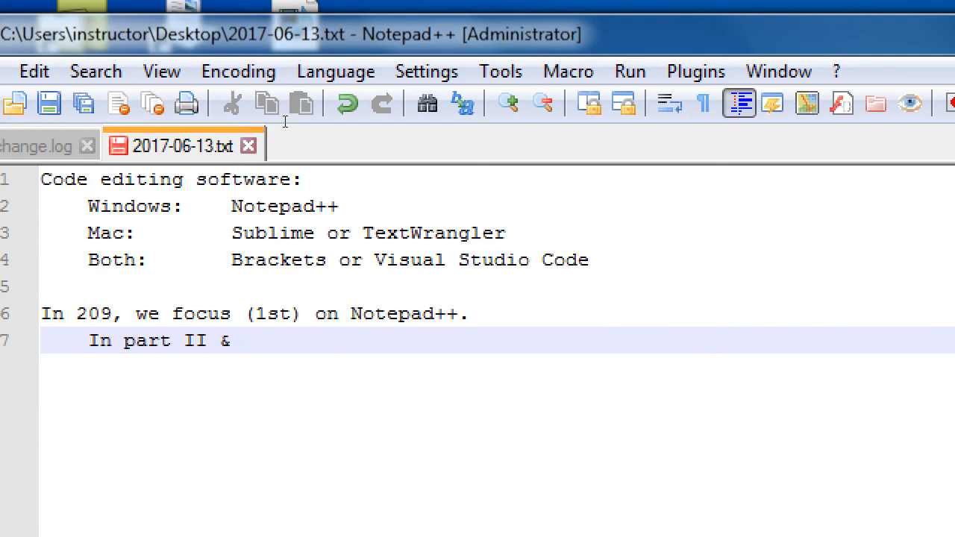
text( III: Vistual)
key(BackSpace)
key(BackSpace)
key(BackSpace)
key(BackSpace)
text(ual Studio )
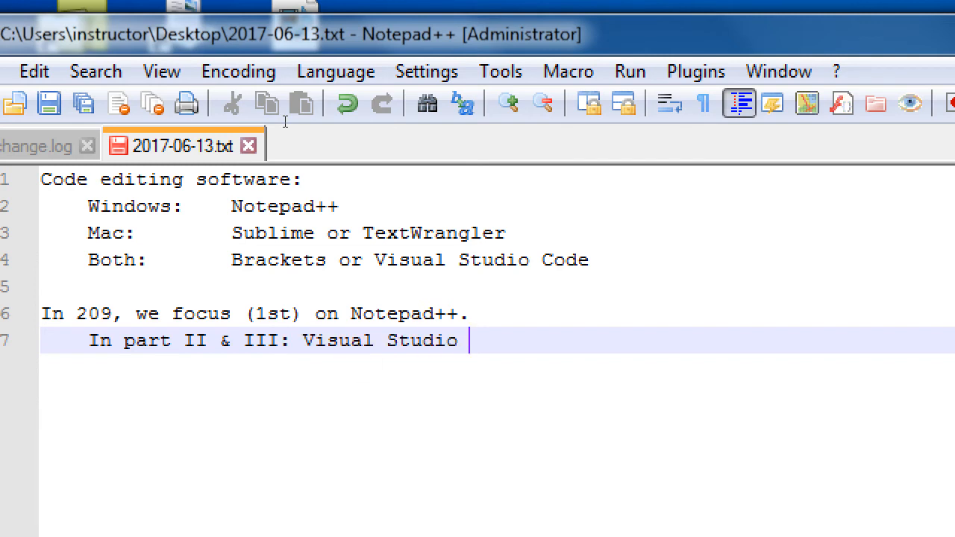
text(2017)
Step: Finish line 7 as Visual Studio 2017 Community, removing the stray /c, and save
key(shift+Home)
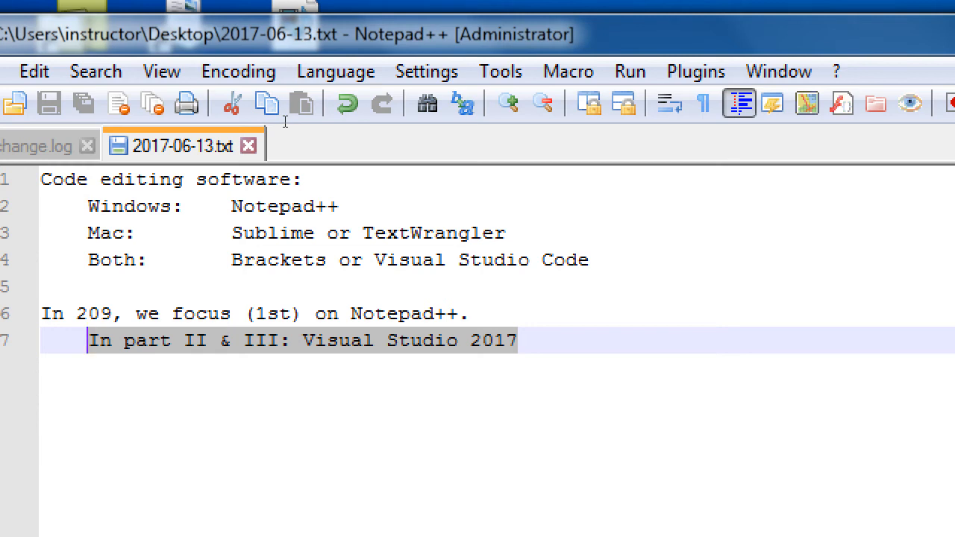
key(End)
text(/c)
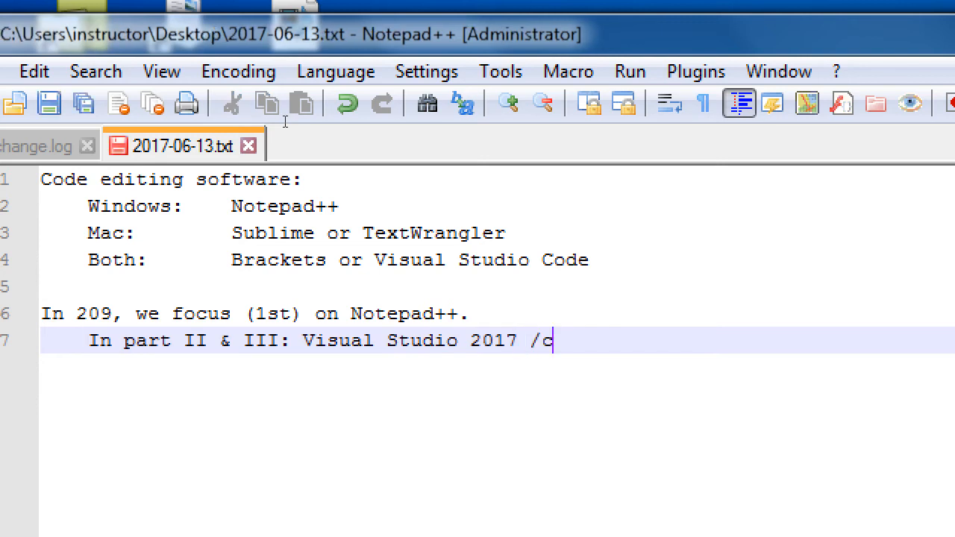
key(BackSpace)
key(BackSpace)
text(Community)
key(ctrl+s)
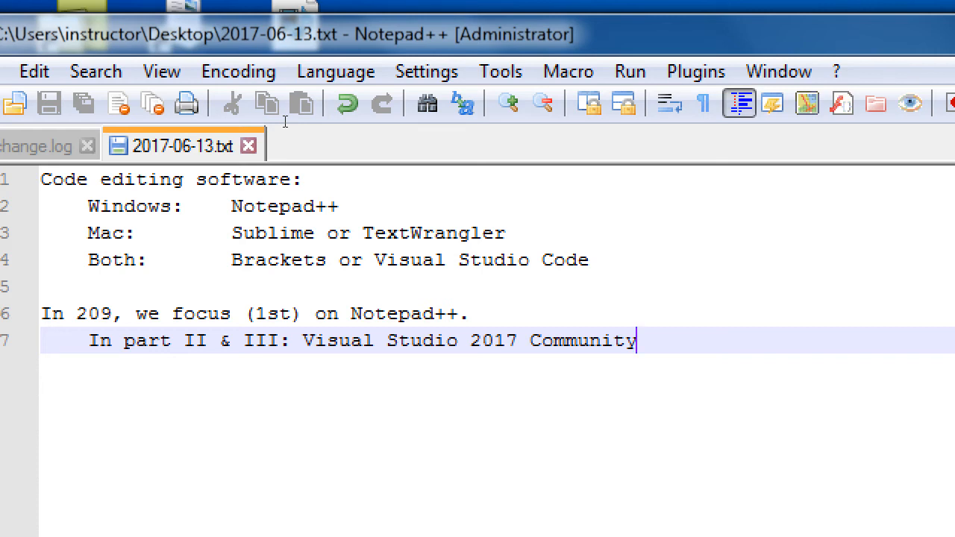
Step: Add two blank lines below the Visual Studio 2017 Community line
key(Up)
key(shift+Home)
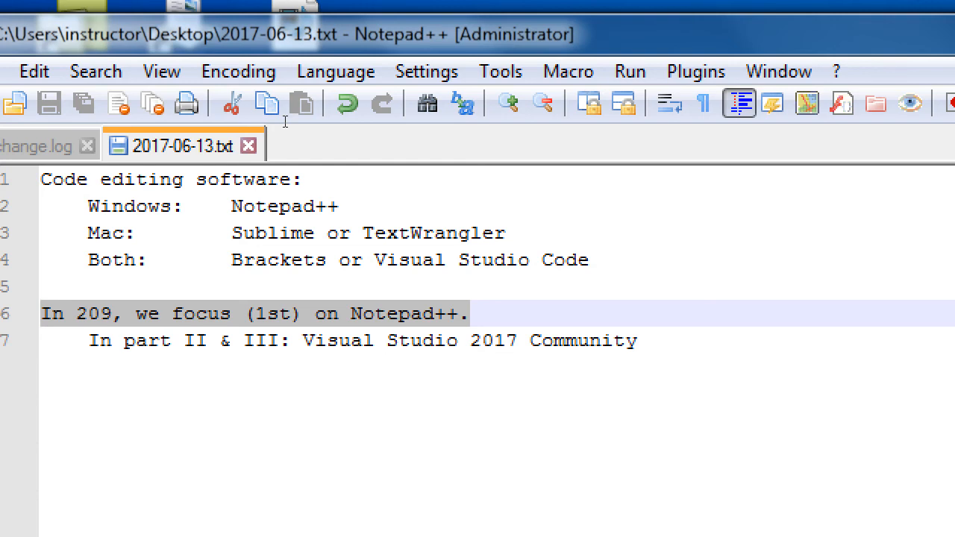
key(ctrl+End)
key(Return)
key(Return)
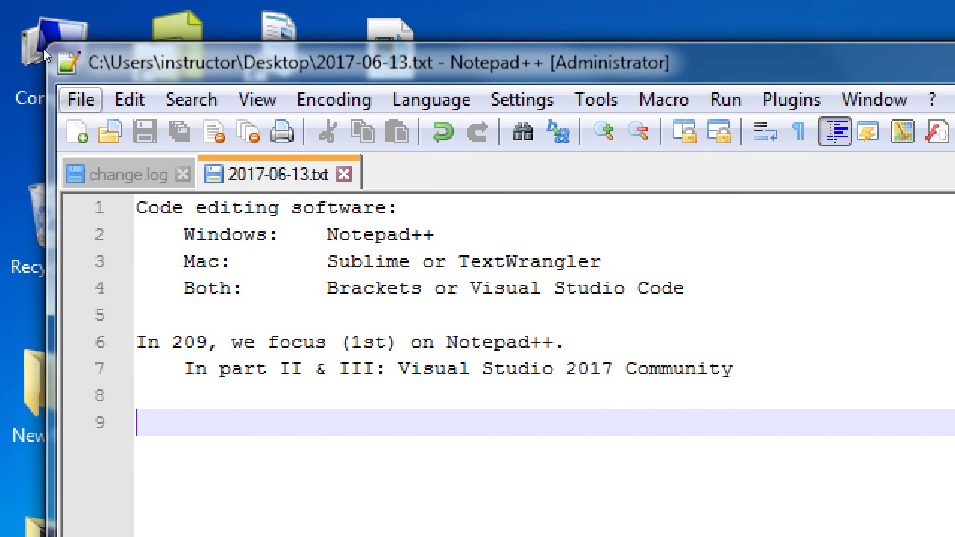
Step: Create a new blank document via the File menu and bring up its Save As dialog
key(alt+f)
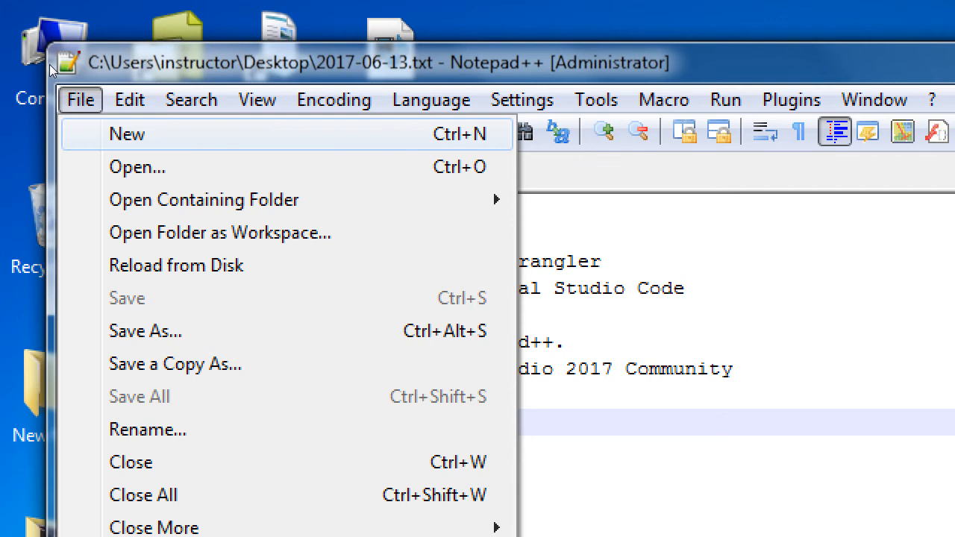
key(Return)
click(80, 100)
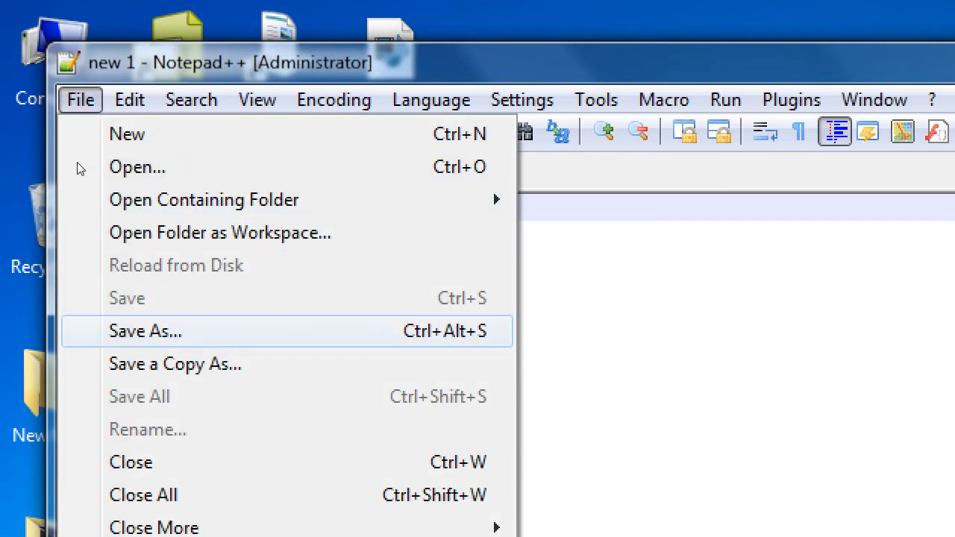
key(Return)
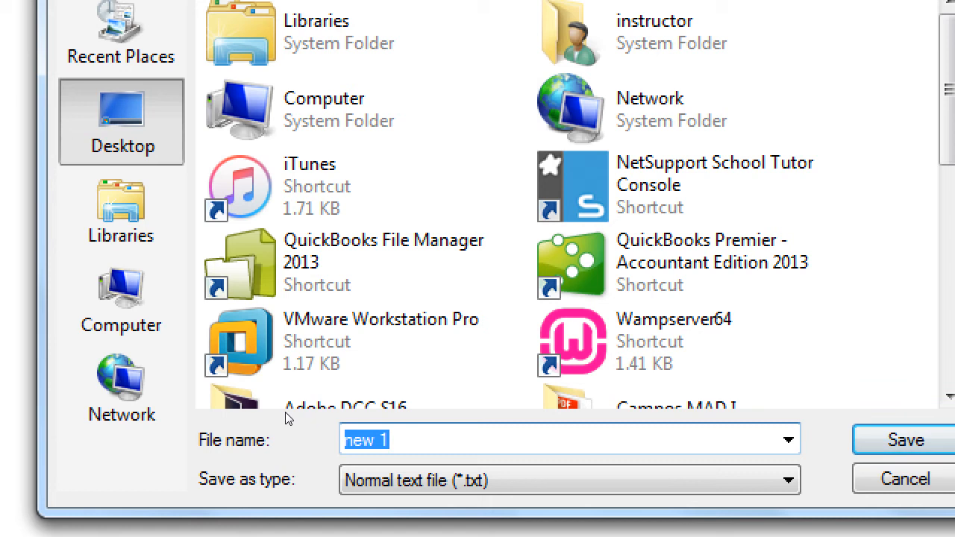
text(jun13.html)
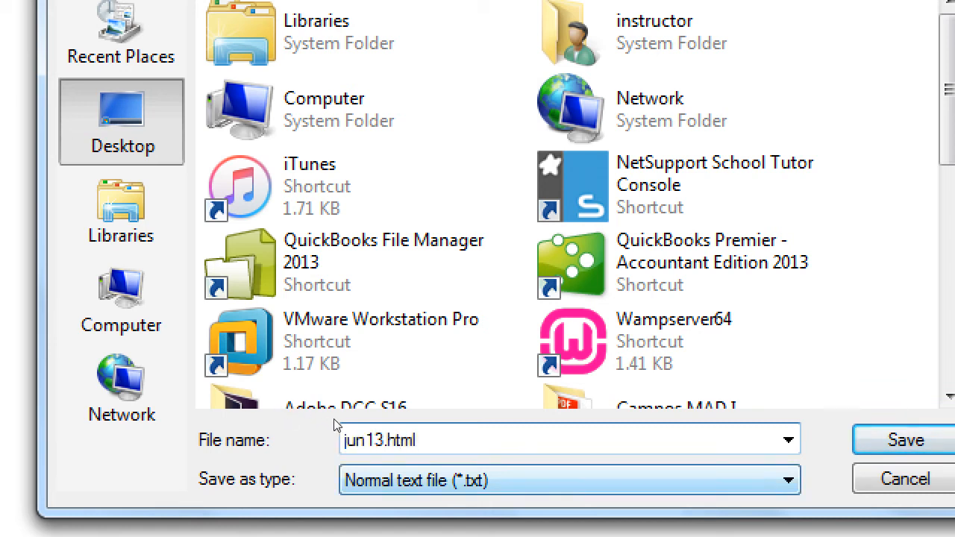
Step: Save the document to the Desktop as jun13.html with the Hyper Text Markup Language file type
click(448, 480)
click(490, 256)
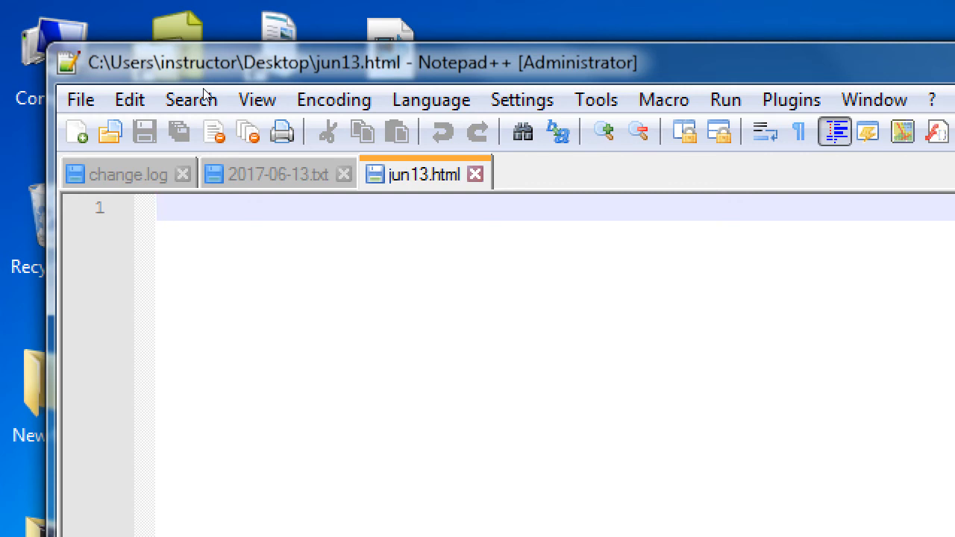
text(<!>)
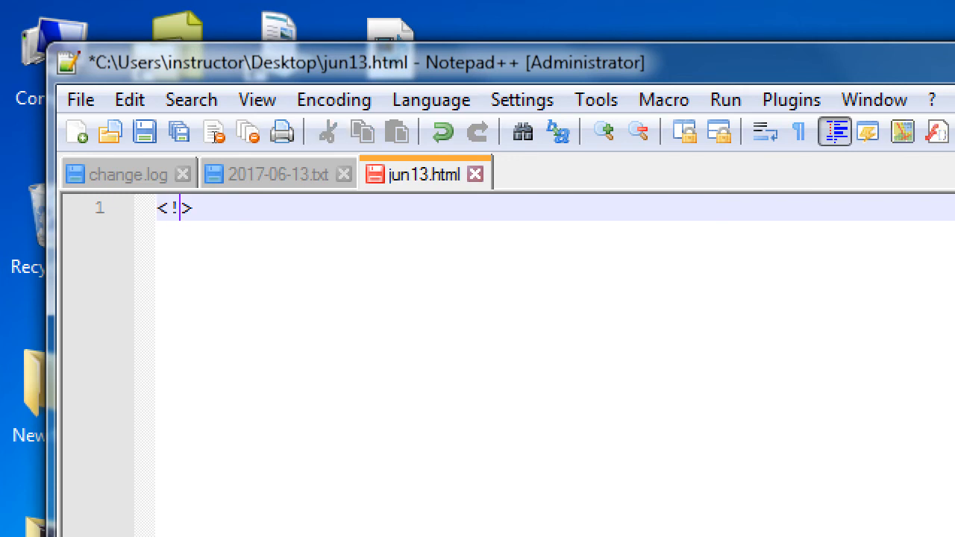
text(doct)
text(ype)
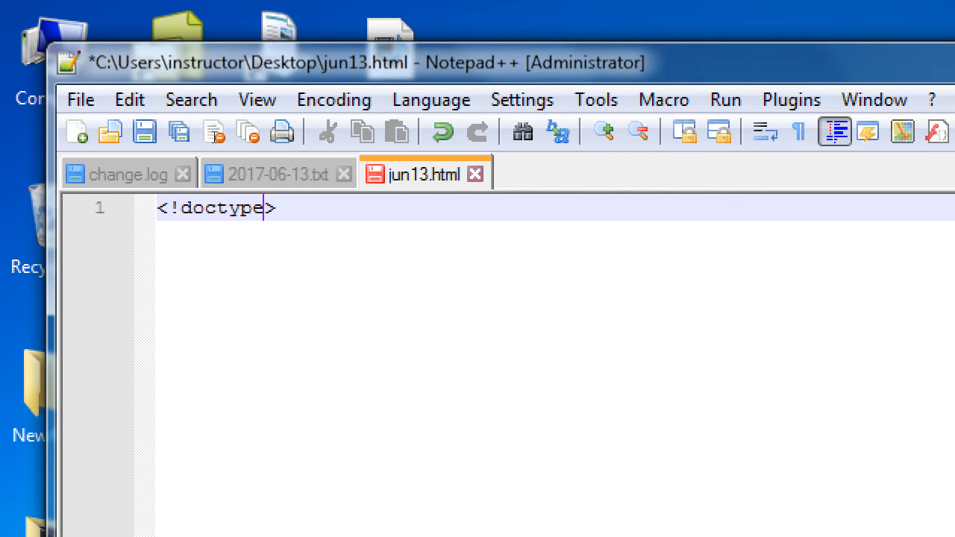
text( html)
Step: Finish the <!doctype html> line and start an empty line 2 below it
key(End)
key(shift+Home)
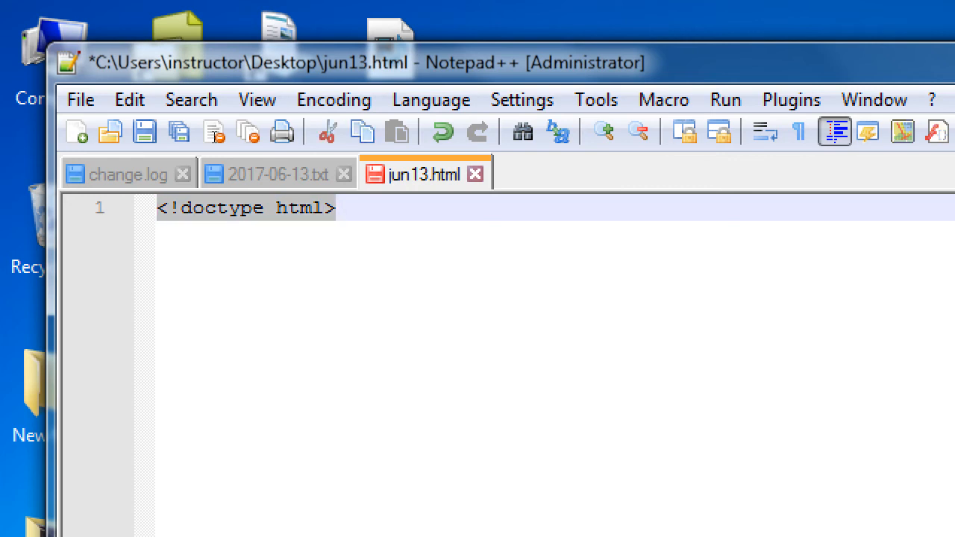
key(End)
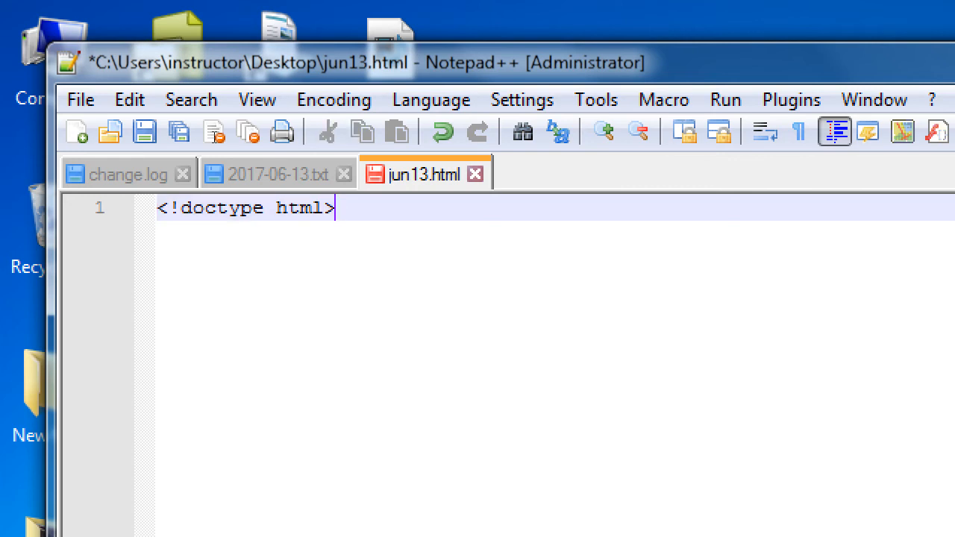
key(Return)
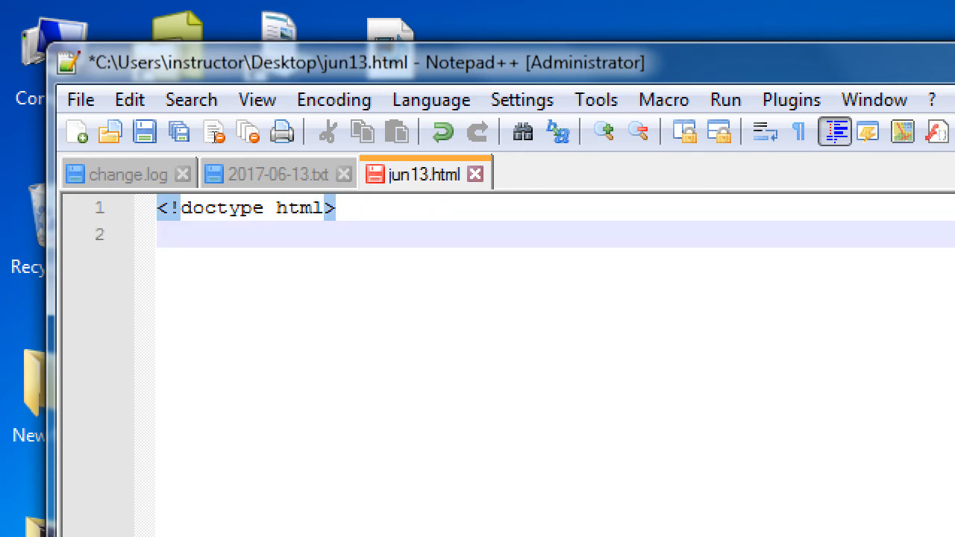
text(<)
text(>)
Step: Write the <html> and </html> tags with an empty line between them and place the cursor there
key(Left)
text(html)
key(Right)
key(Return)
key(Return)
text(<>)
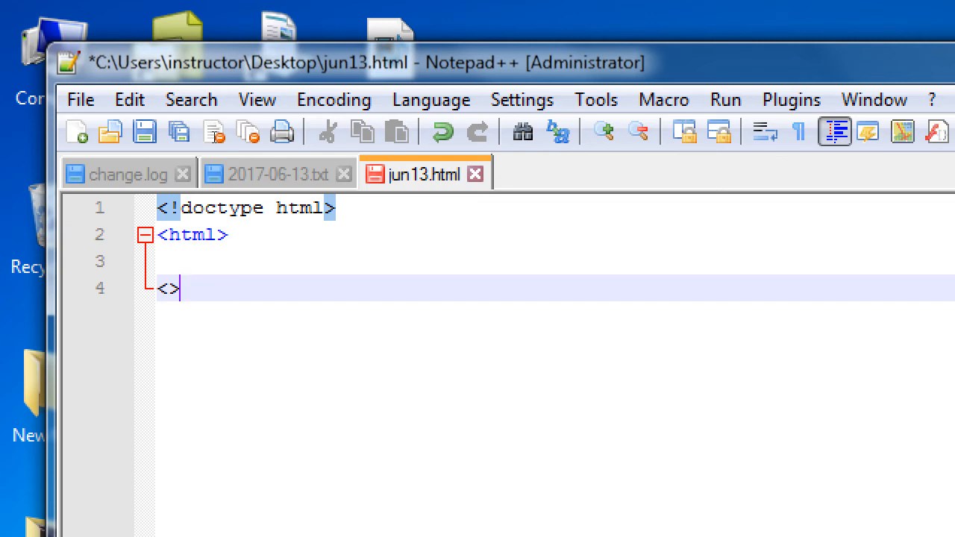
key(Left)
text(/html)
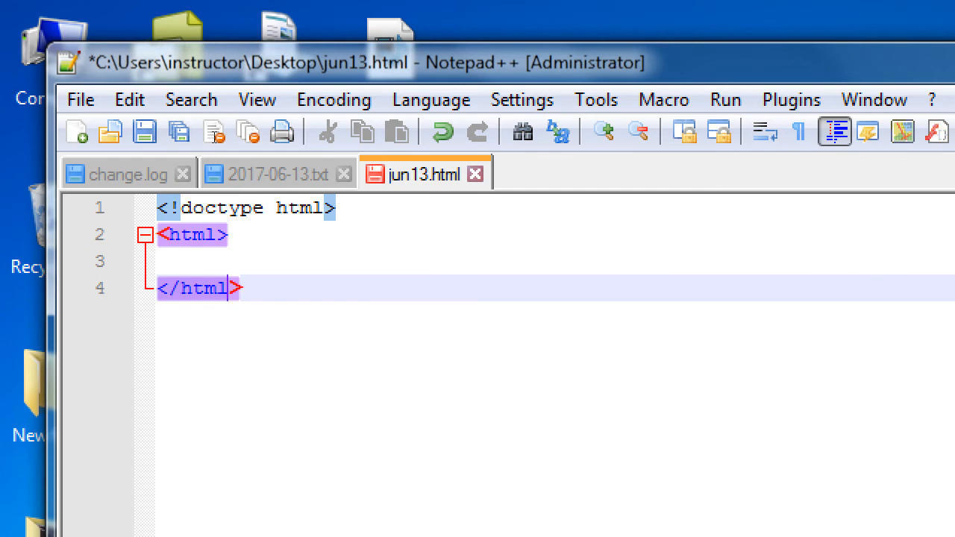
key(Up)
key(Up)
key(Down)
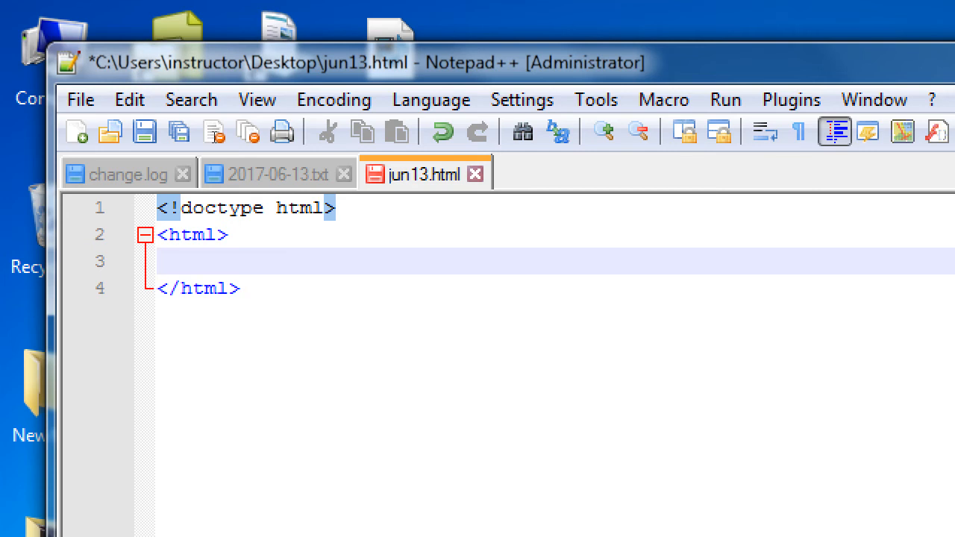
Step: Add an indented <head></head> pair enclosing an empty line inside the html element
key(Tab)
text(<>)
key(Left)
text(head)
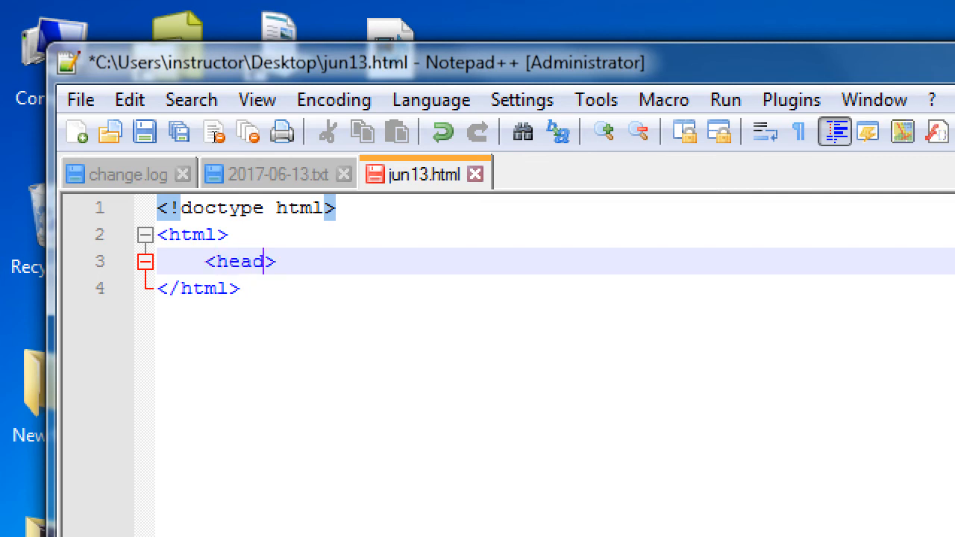
key(End)
key(Return)
key(Return)
text(<>)
key(Left)
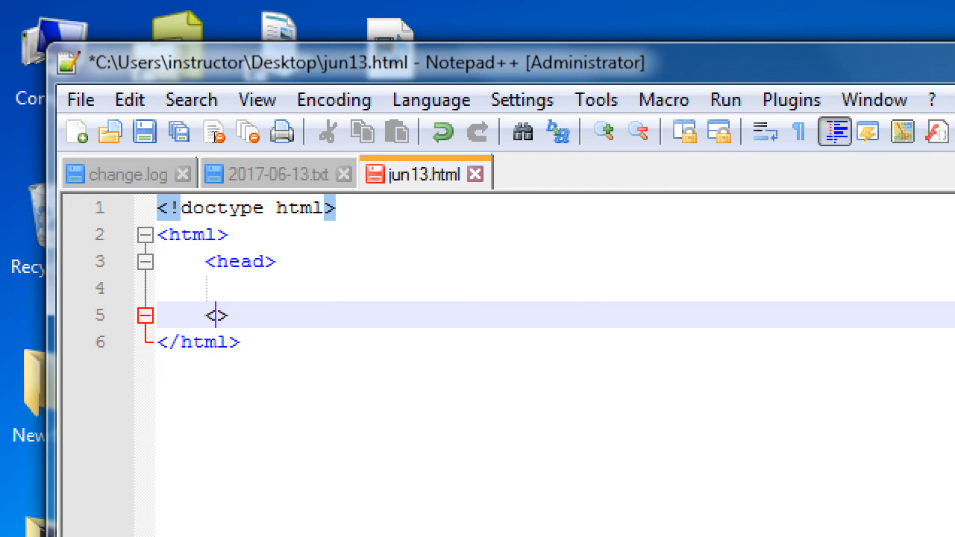
text(/head)
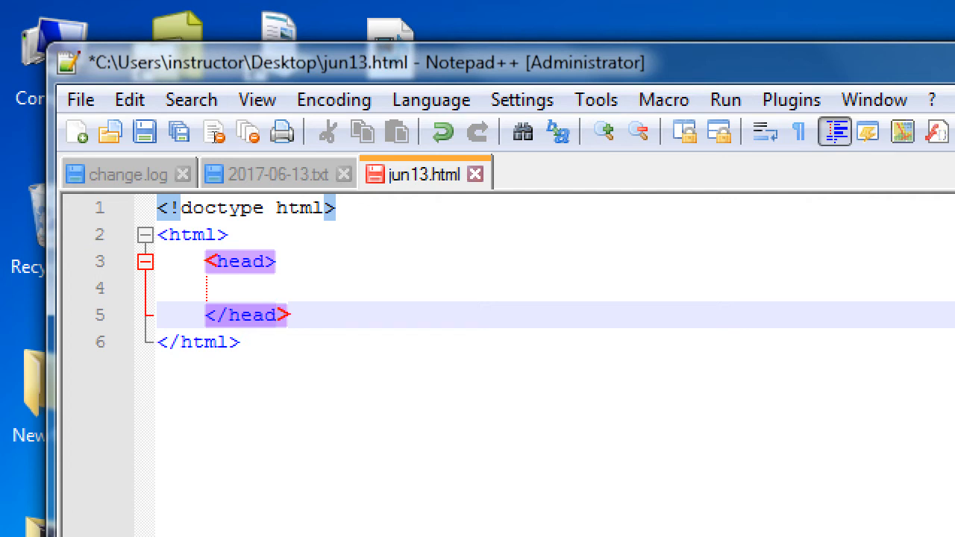
Step: Add an indented <body></body> pair enclosing an empty line below the head
key(Return)
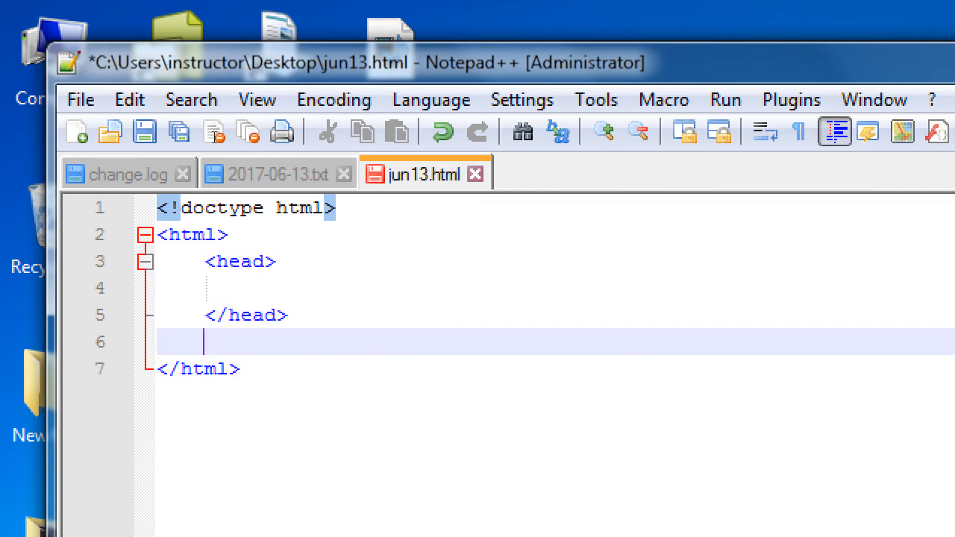
text(<body>)
key(Return)
key(Return)
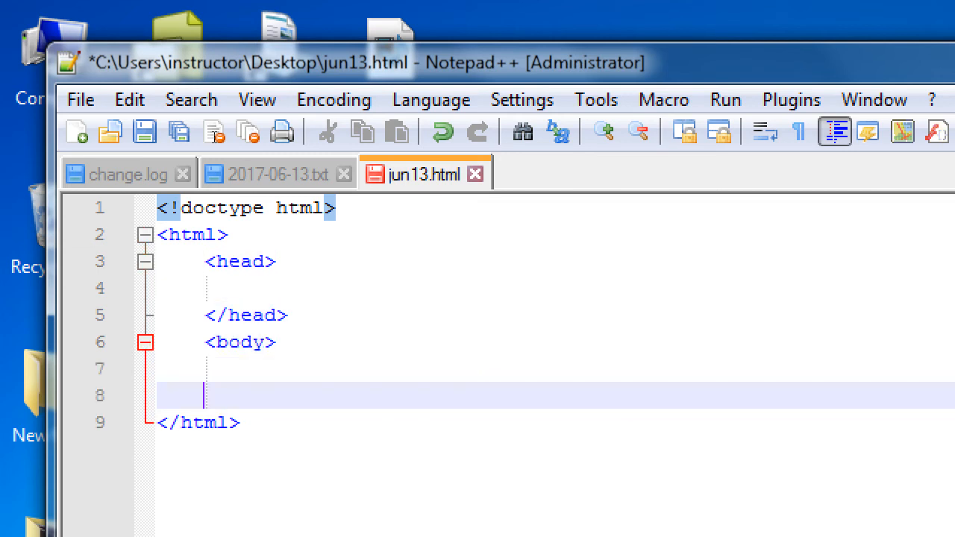
text(</body>)
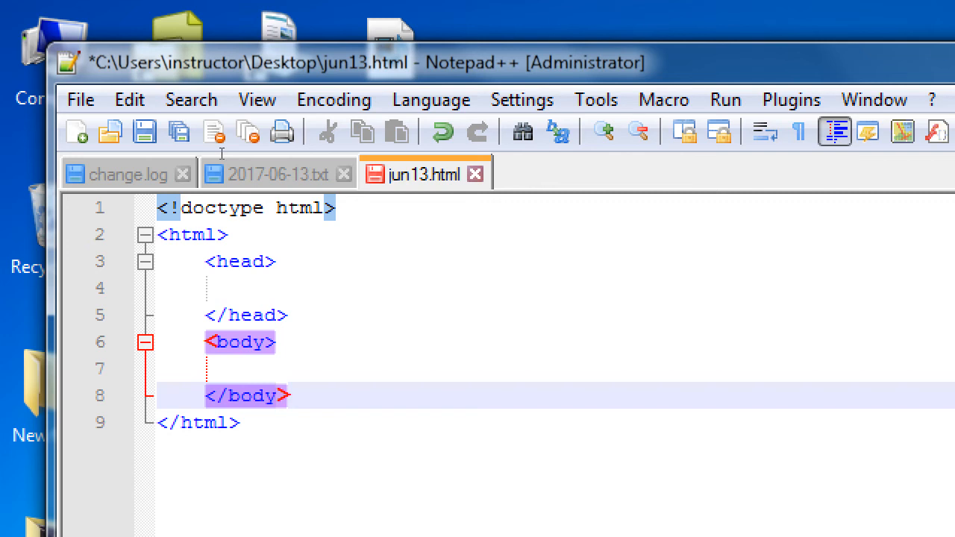
key(Up)
key(Up)
key(Up)
key(Up)
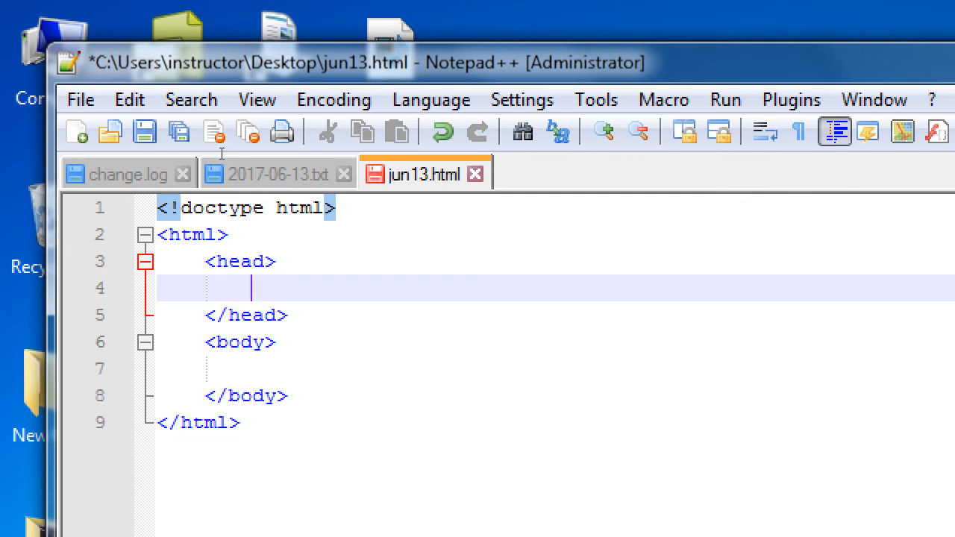
text(<title>)
Step: Add an indented <title></title> pair around an empty line inside the head
key(Return)
key(Return)
text(</title>)
key(Left)
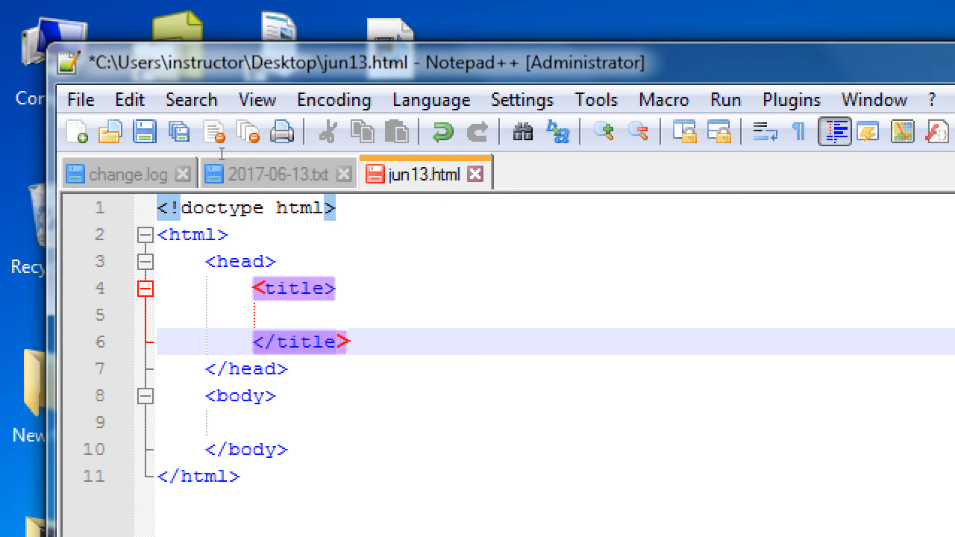
Step: Write My First Website on an indented line between the title tags
key(Up)
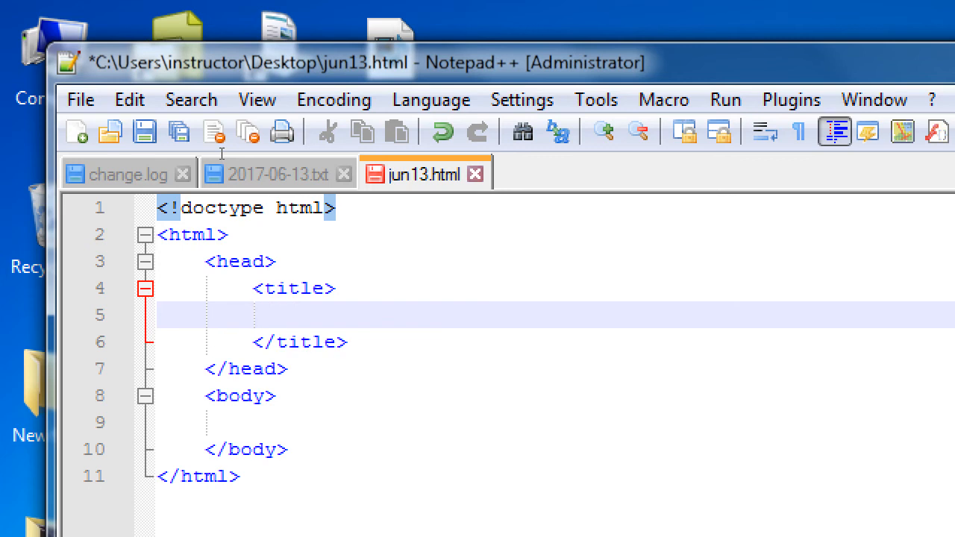
key(Tab)
text(My First Website)
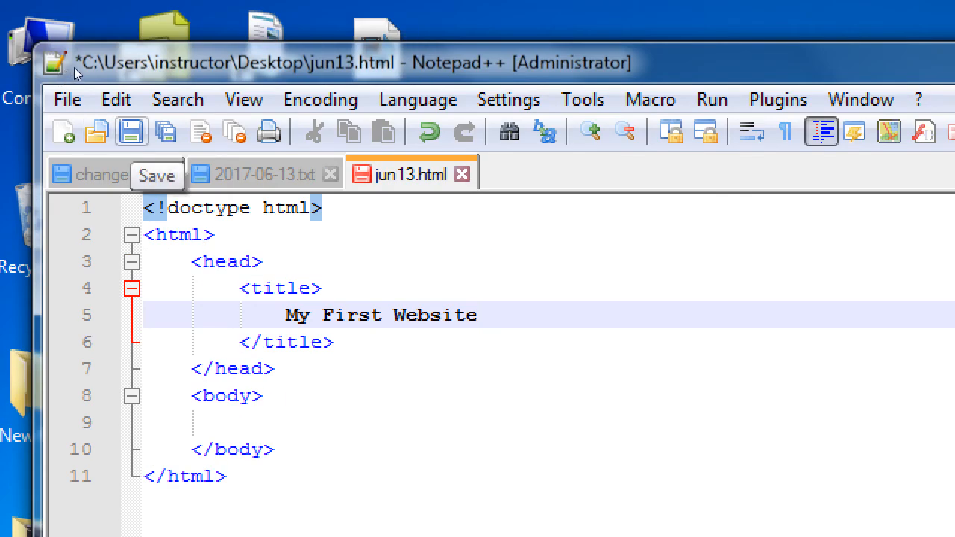
Step: Save jun13.html from the File menu
click(66, 100)
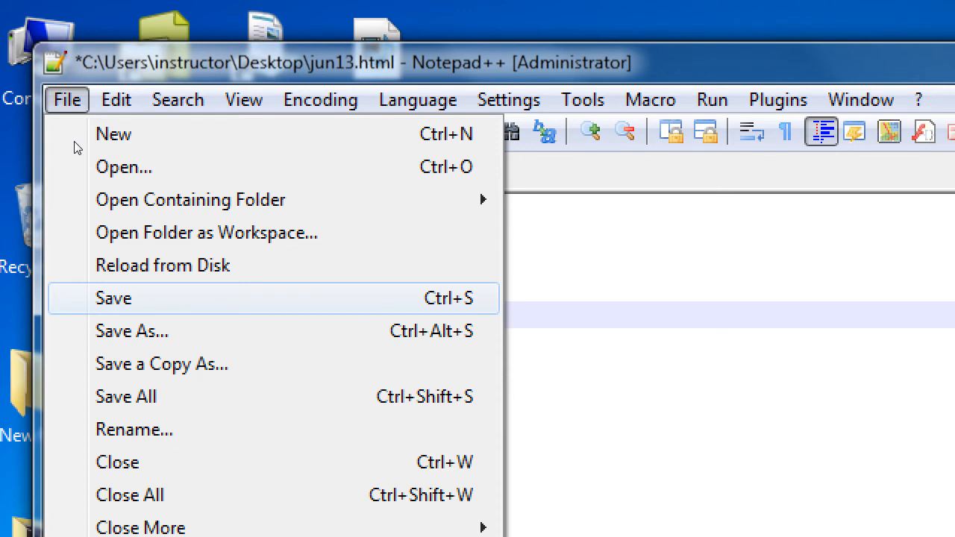
click(361, 173)
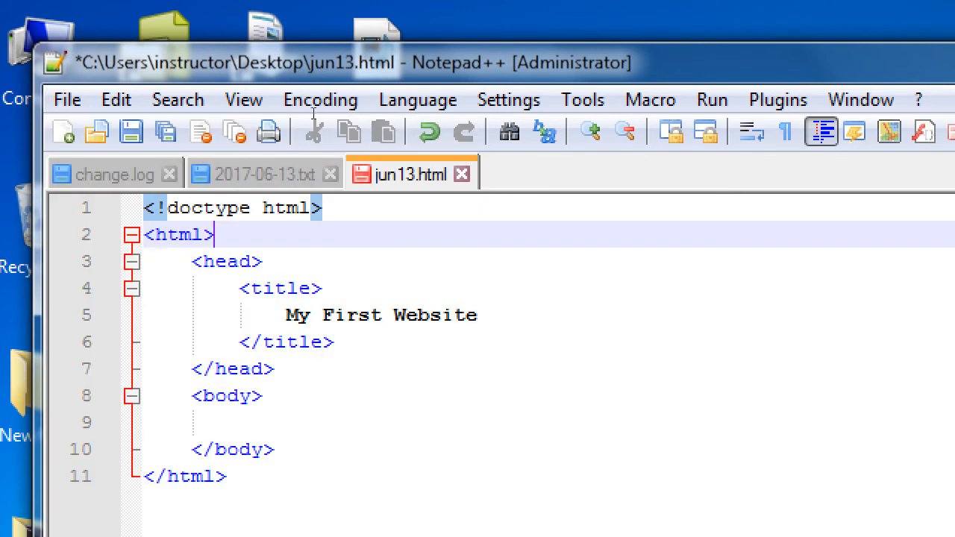
click(131, 133)
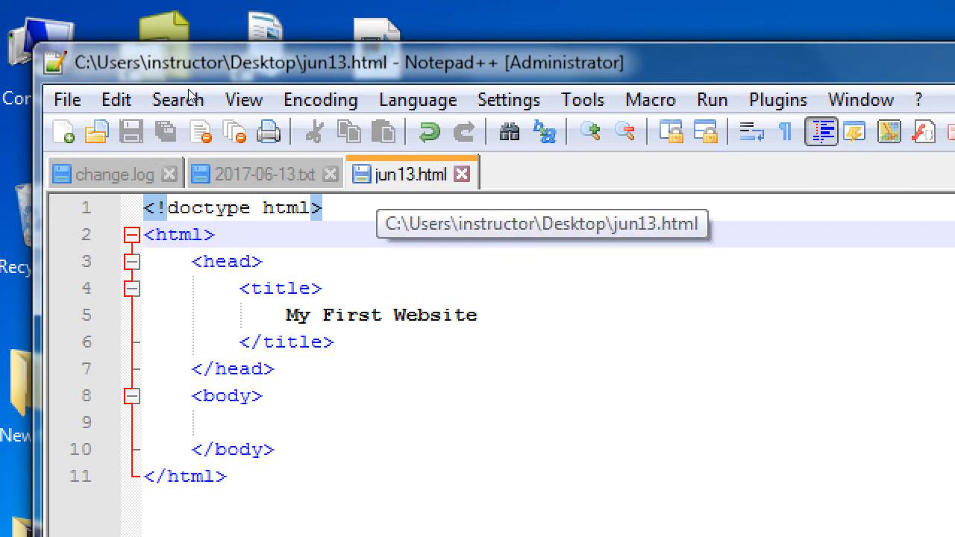
Step: Launch jun13.html in Firefox from the Run menu to preview the page title
key(alt+r)
key(Right)
key(Left)
key(Right)
key(Right)
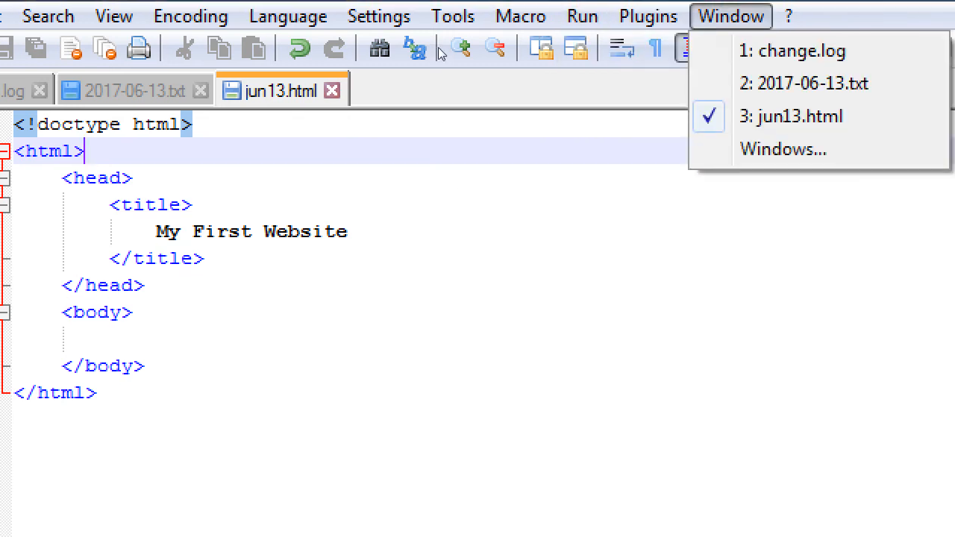
key(Left)
key(Left)
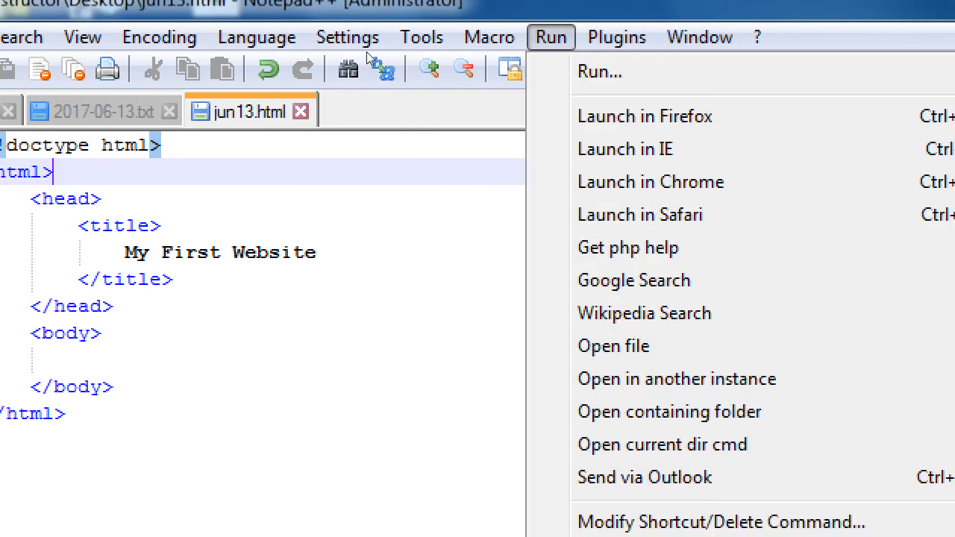
key(Down)
key(Down)
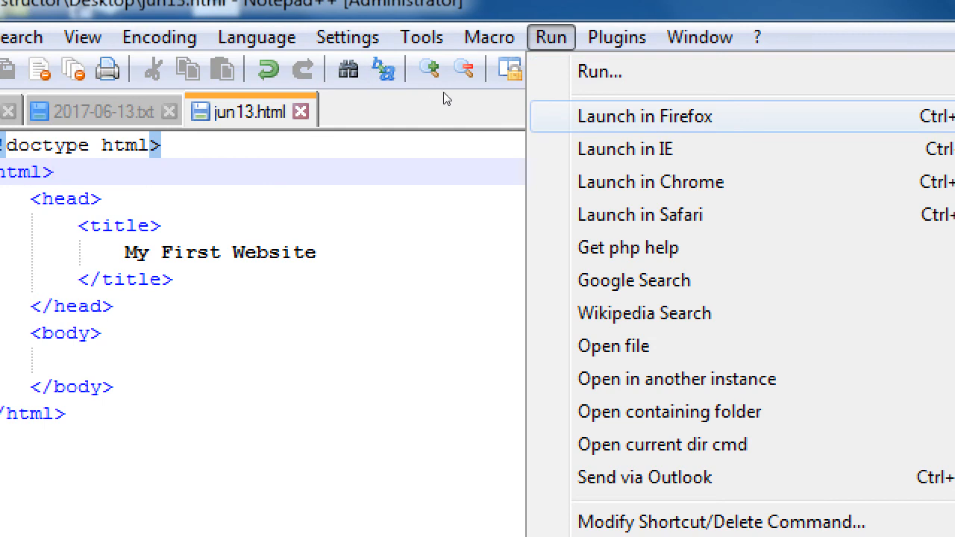
key(Down)
key(Down)
key(Down)
key(Up)
key(Up)
key(Up)
key(Down)
key(Down)
key(Up)
key(Up)
key(Escape)
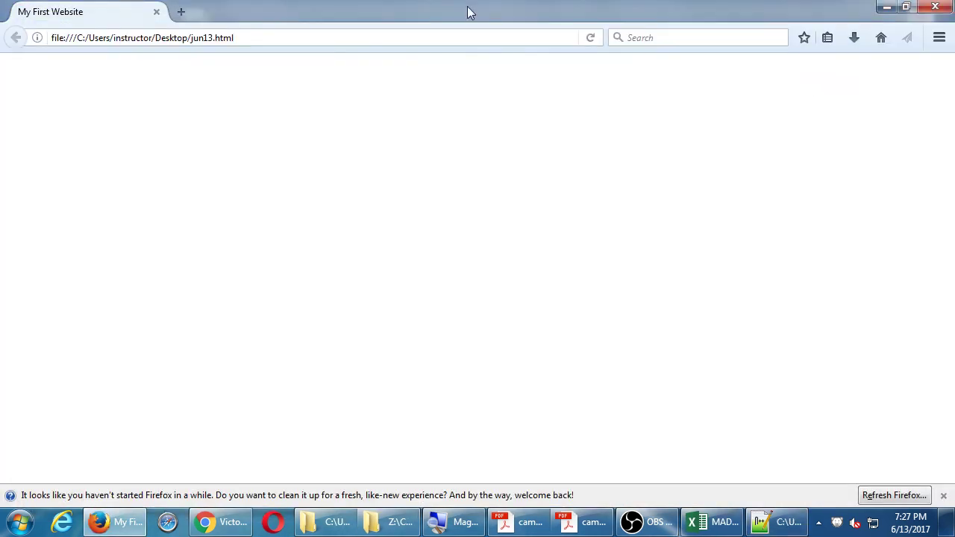
Step: Restore Firefox to a smaller window overlapping Notepad++
drag(469, 12, 584, 192)
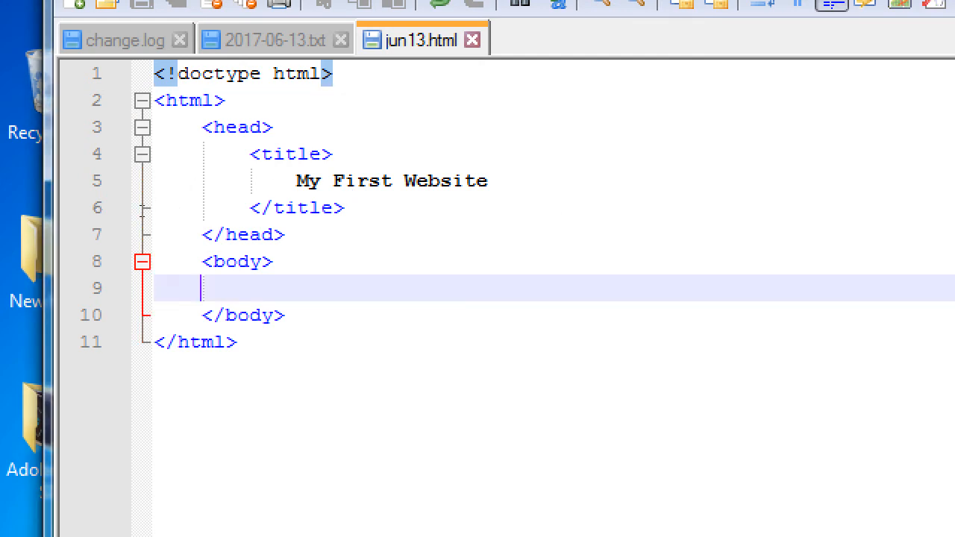
Step: Write Hello, world! on an indented line in the body and save jun13.html
key(Tab)
text(Hell, world!)
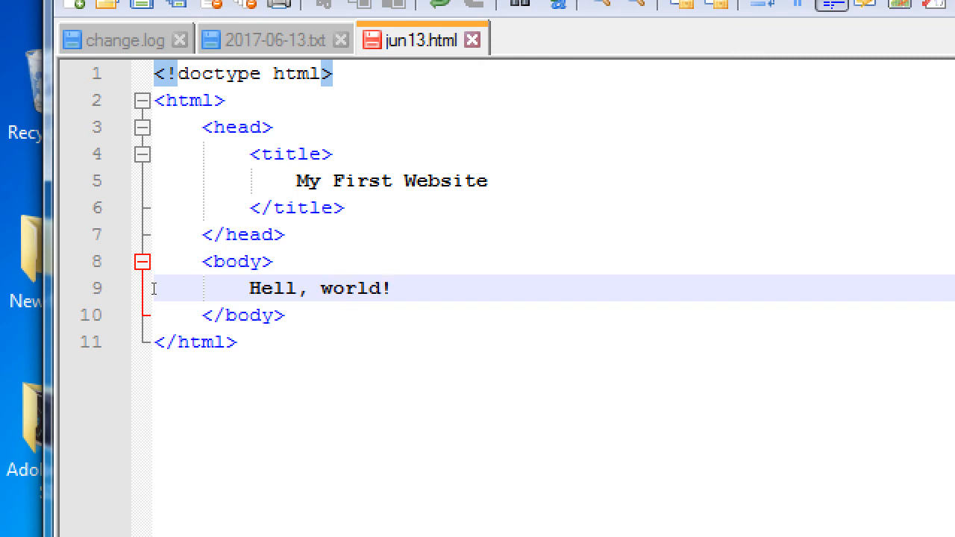
key(Left)
key(Left)
key(Left)
key(Left)
key(Left)
key(Left)
key(Left)
key(Left)
text(o)
key(End)
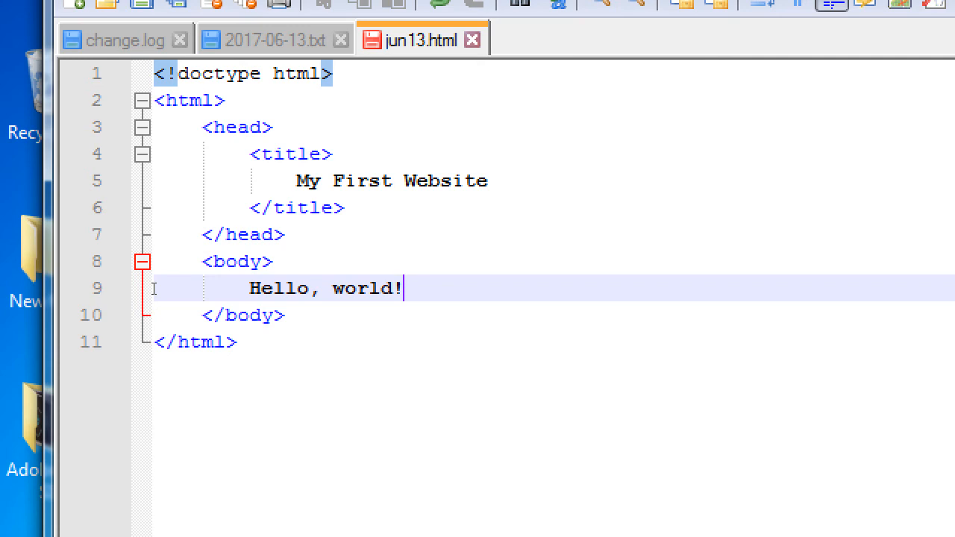
key(ctrl+s)
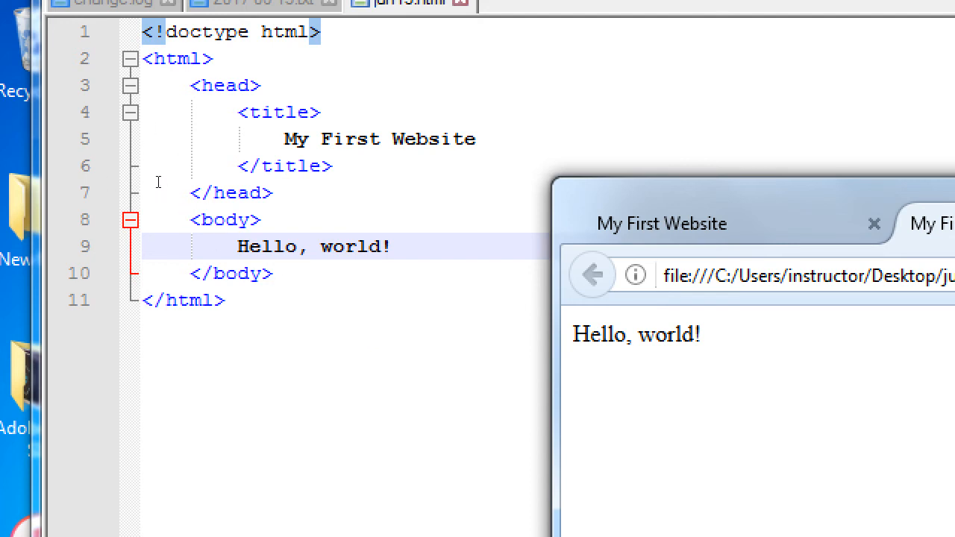
Step: Return to the editor and insert a blank line right after the opening head tag
click(260, 112)
click(272, 166)
click(224, 193)
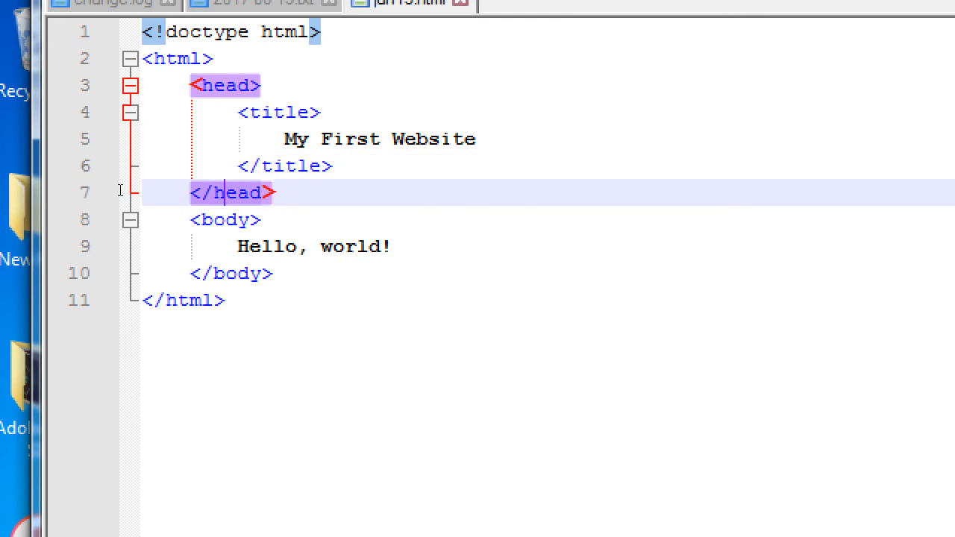
key(Down)
key(Down)
key(Down)
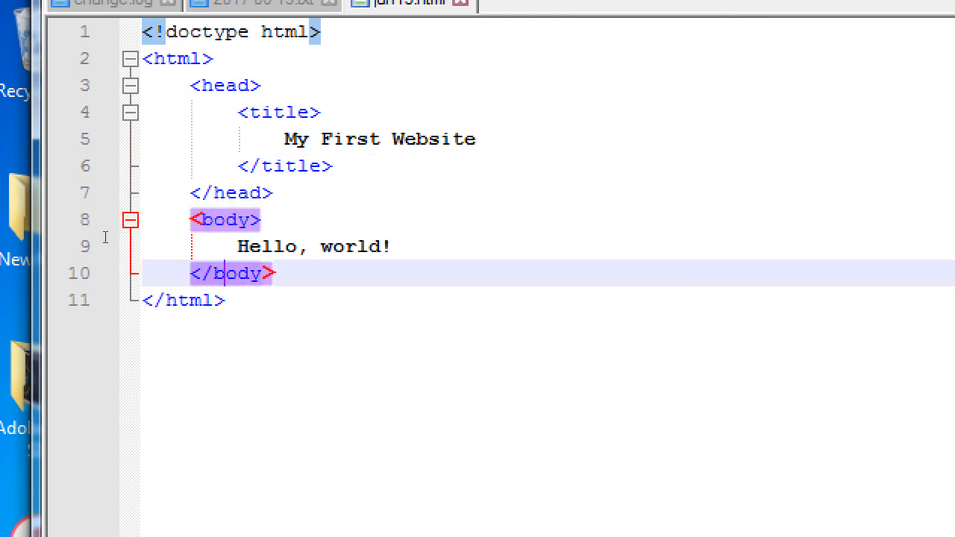
key(Down)
key(Up)
key(Up)
key(Up)
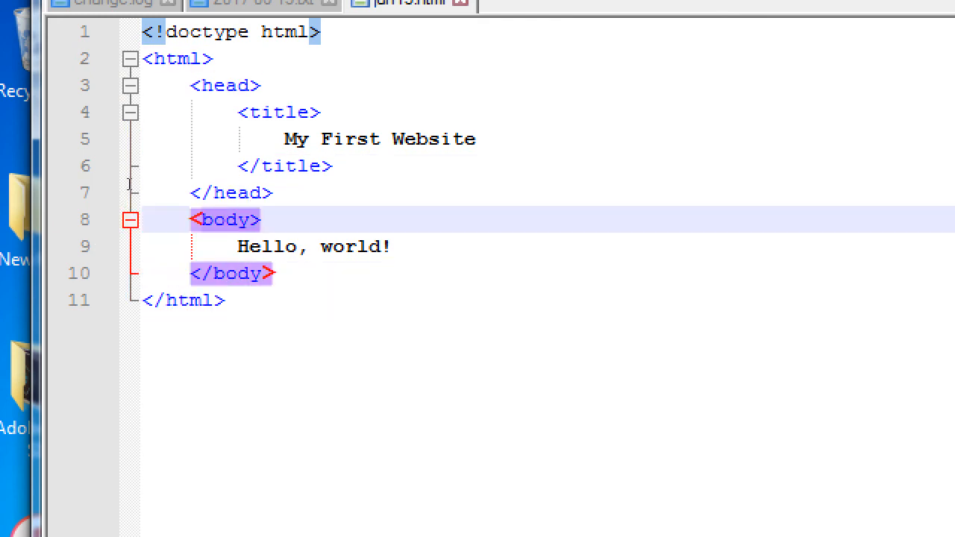
key(Up)
key(Up)
key(End)
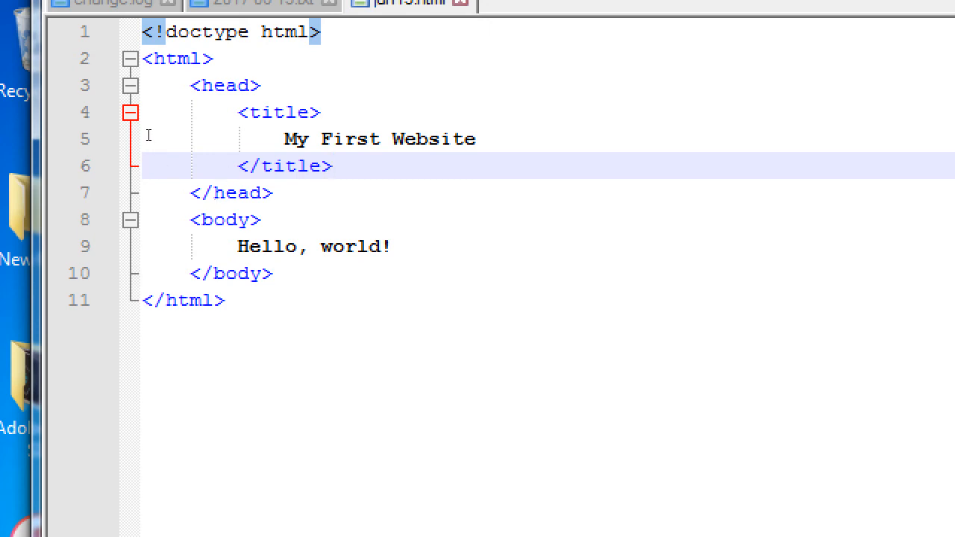
key(Up)
key(Up)
key(Up)
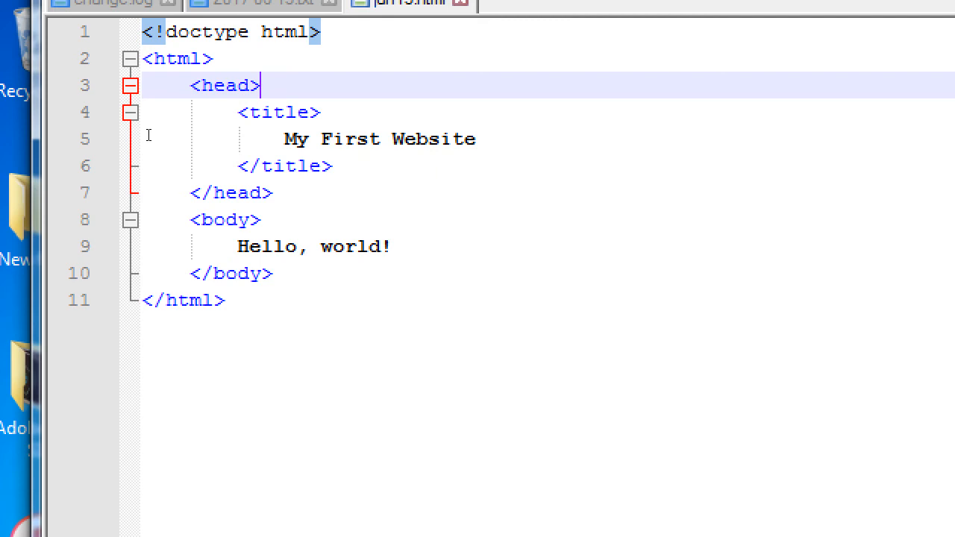
key(Return)
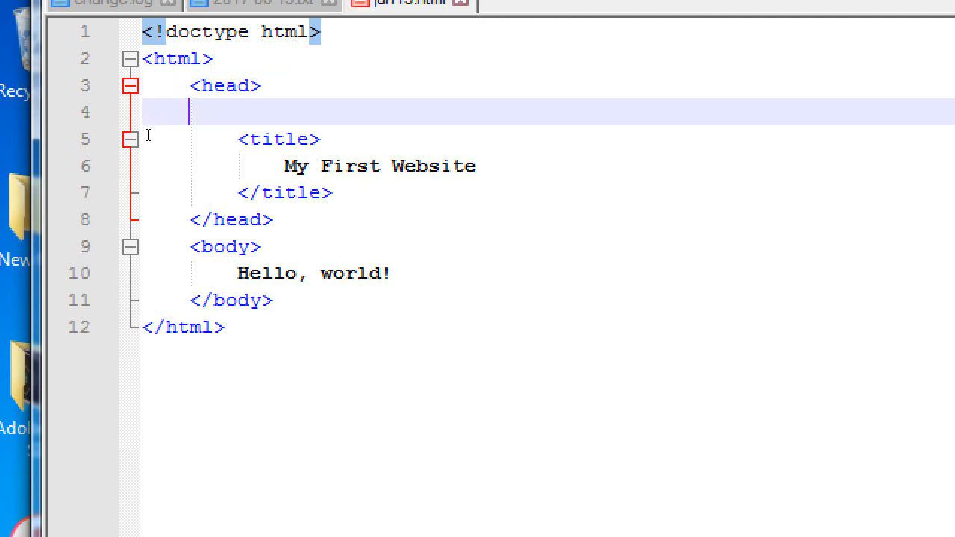
Step: Write the comment <!-- Head Block. Displays content outside of main Viewport --> under the head tag
key(Tab)
text(<)
text(>)
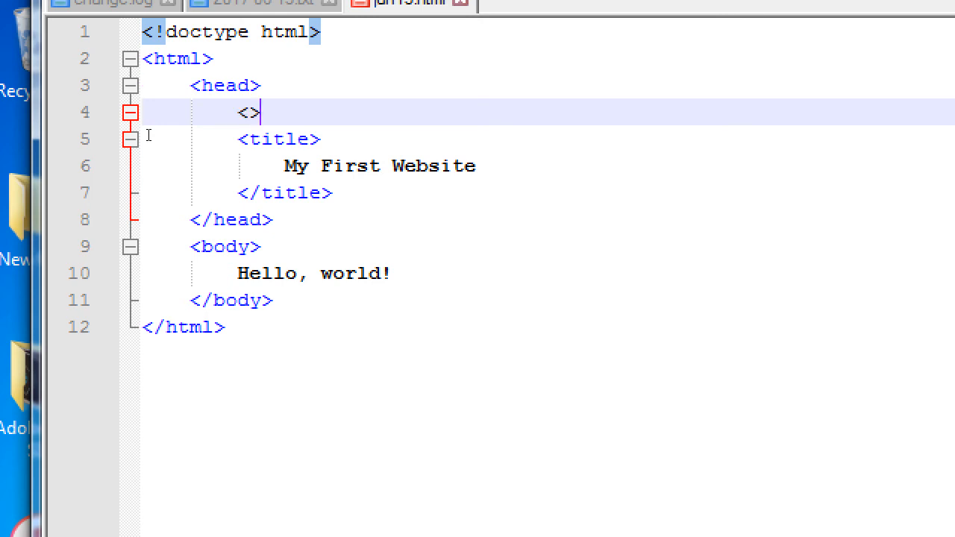
key(Left)
text(!)
text(--)
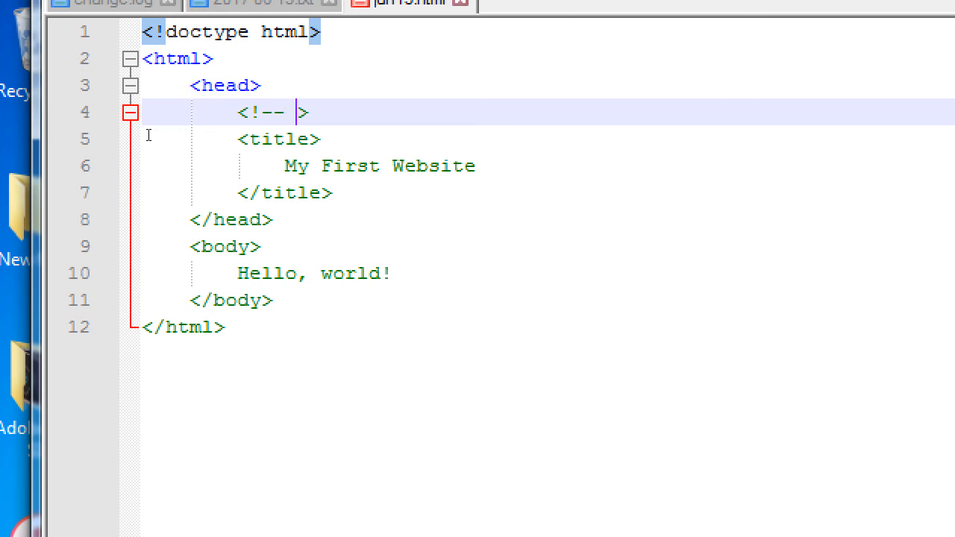
text( --)
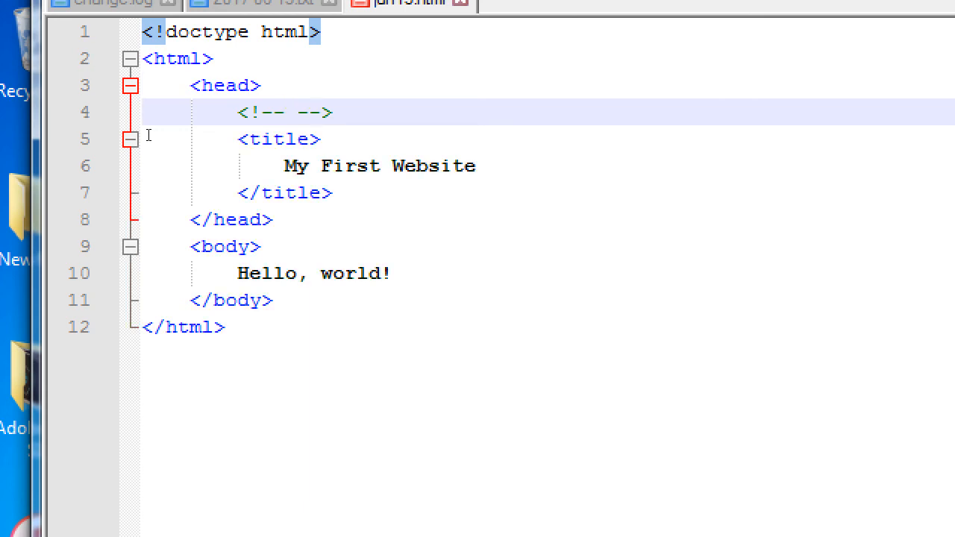
key(Left)
key(Left)
key(shift+Home)
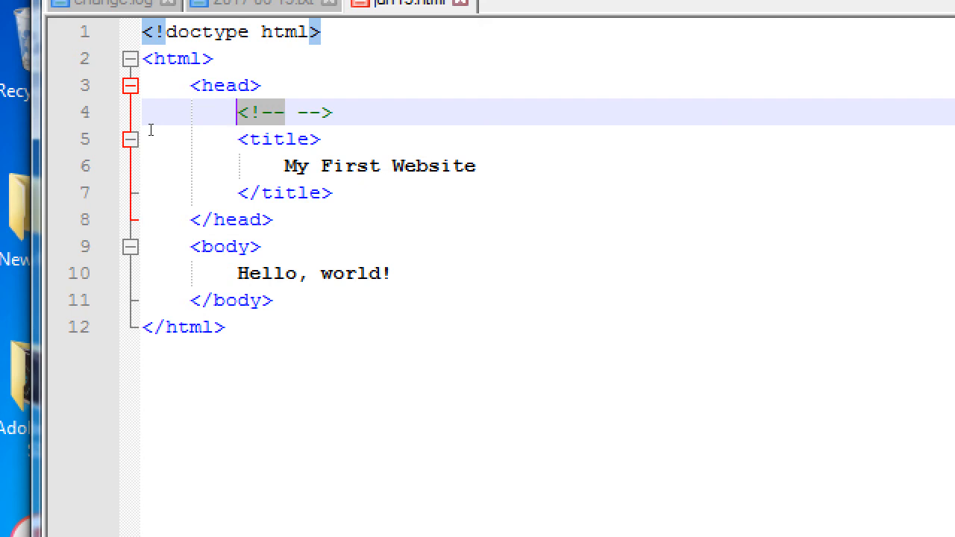
key(Right)
text(ds sdfafsdsafdfsadfsdfsad)
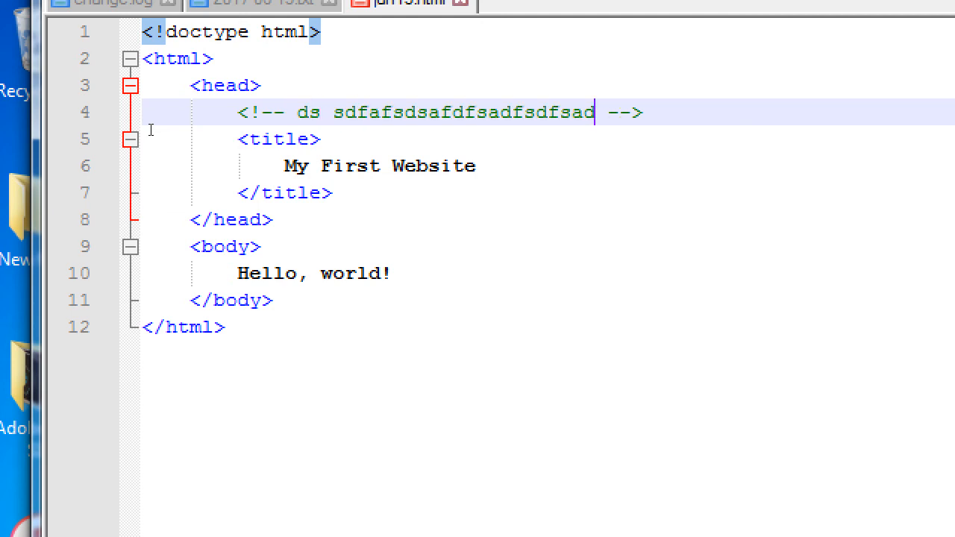
key(ctrl+shift+Left)
key(ctrl+shift+Left)
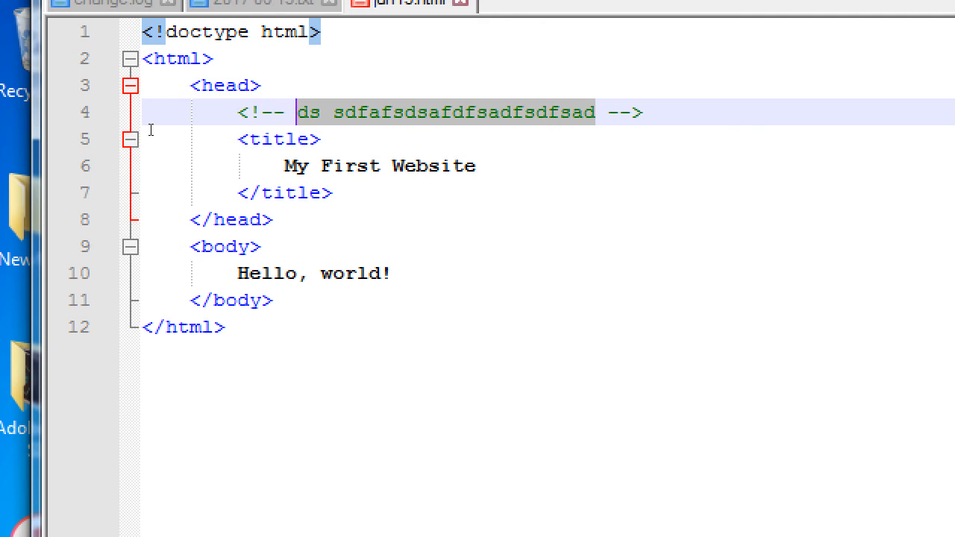
text(Head )
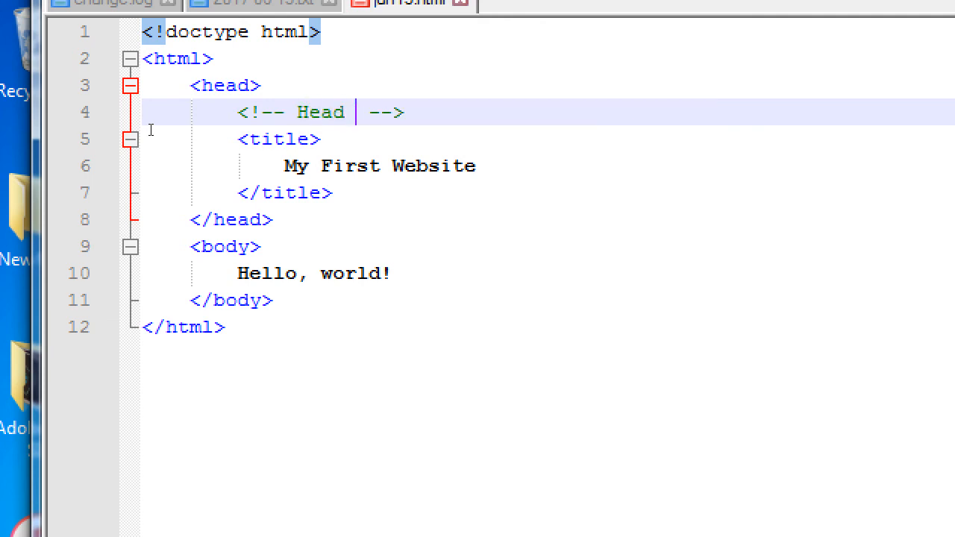
text(Block. )
text(Displays )
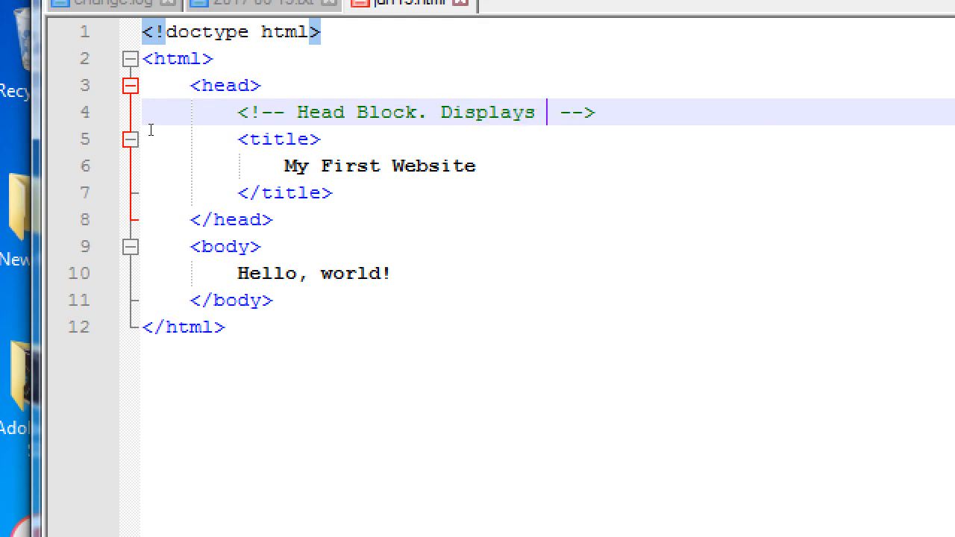
text(content outside of main Viewport)
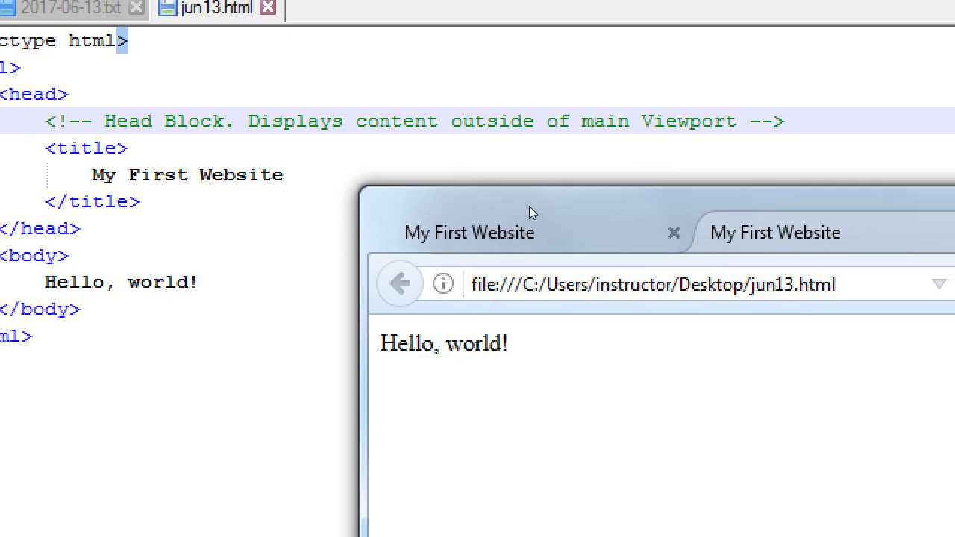
click(249, 186)
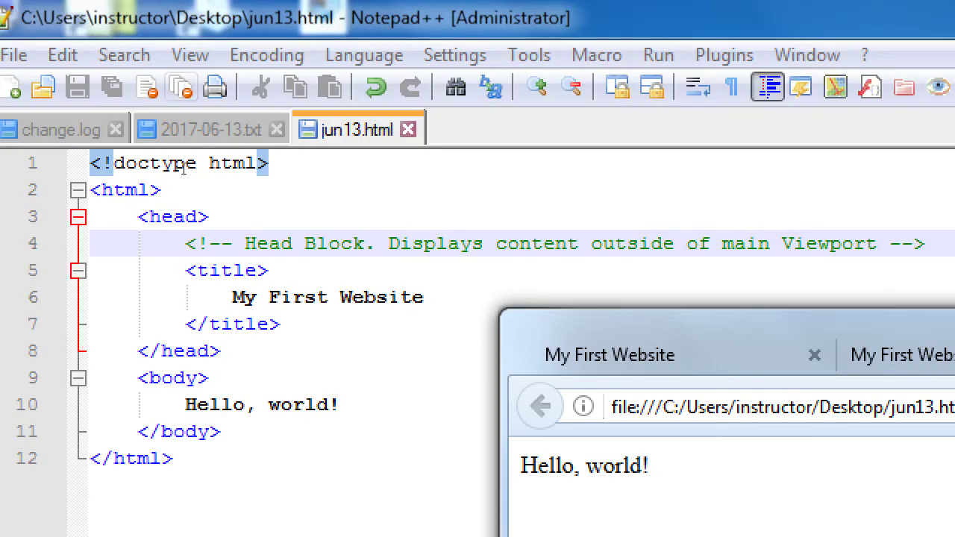
Step: Copy the comment's opening marker and push its closing --> two lines down
click(295, 244)
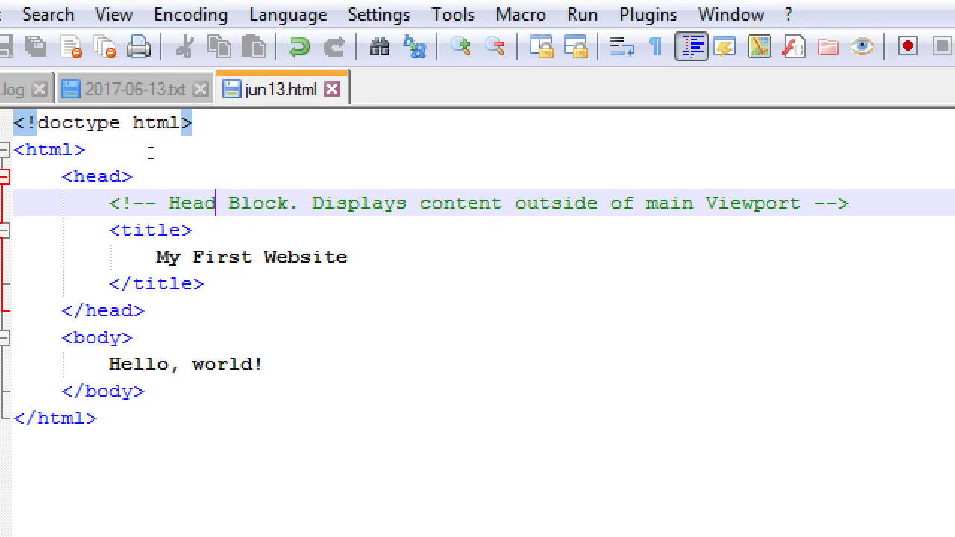
key(ctrl+Left)
key(ctrl+shift+Left)
key(ctrl+shift+Left)
key(shift+Left)
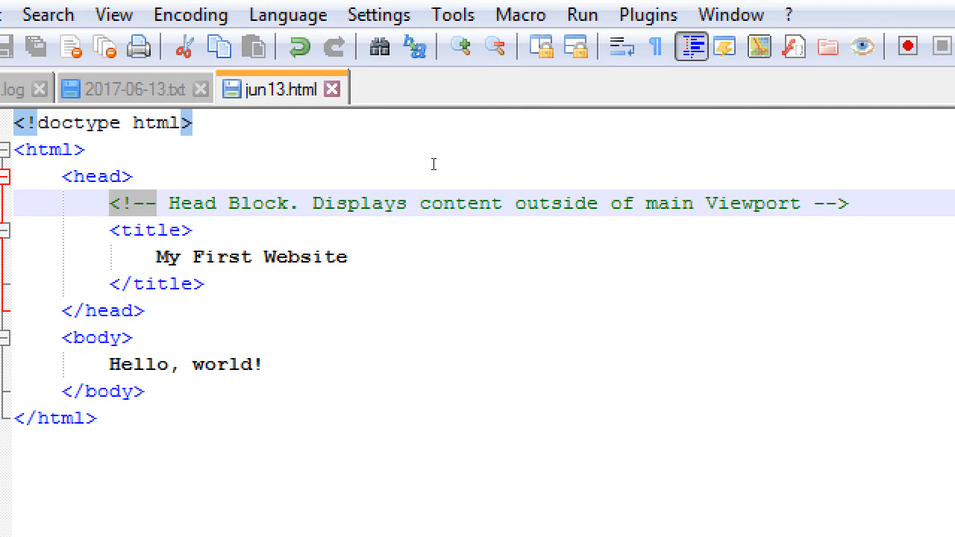
key(ctrl+c)
key(End)
key(ctrl+Left)
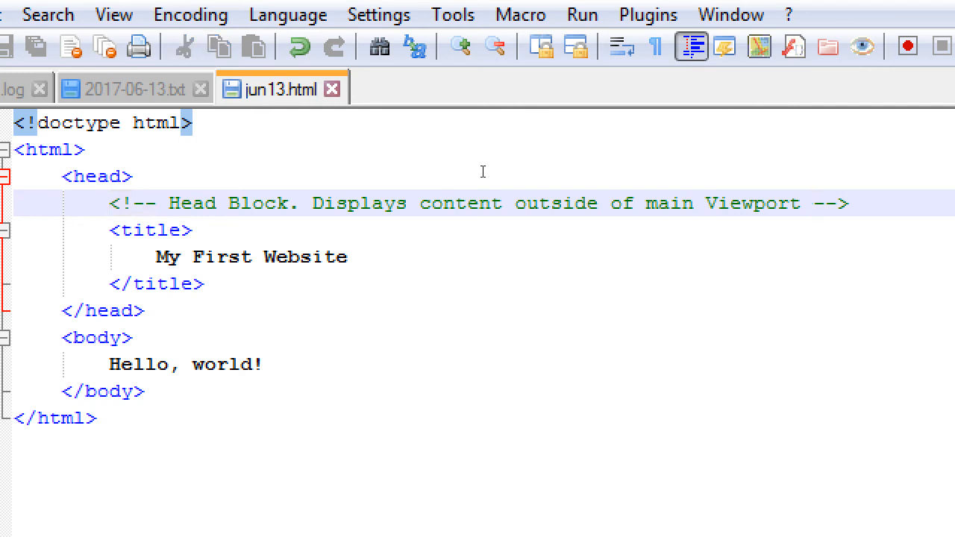
key(Return)
key(Return)
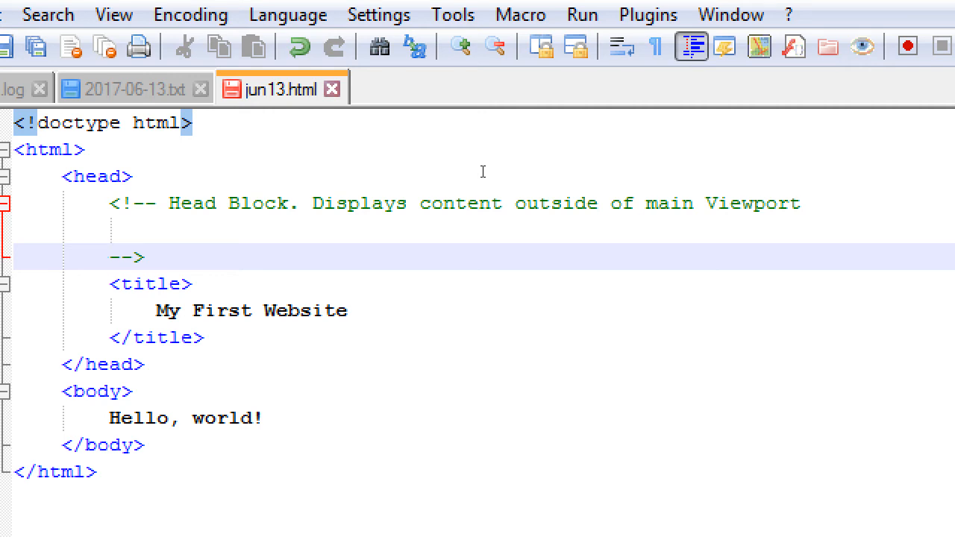
Step: Add 'Add the Title Tag here to show text in the Browser Tab' inside the comment and save
key(Up)
key(Tab)
text(Add the Title Tag here to d)
key(BackSpace)
text(show text in the )
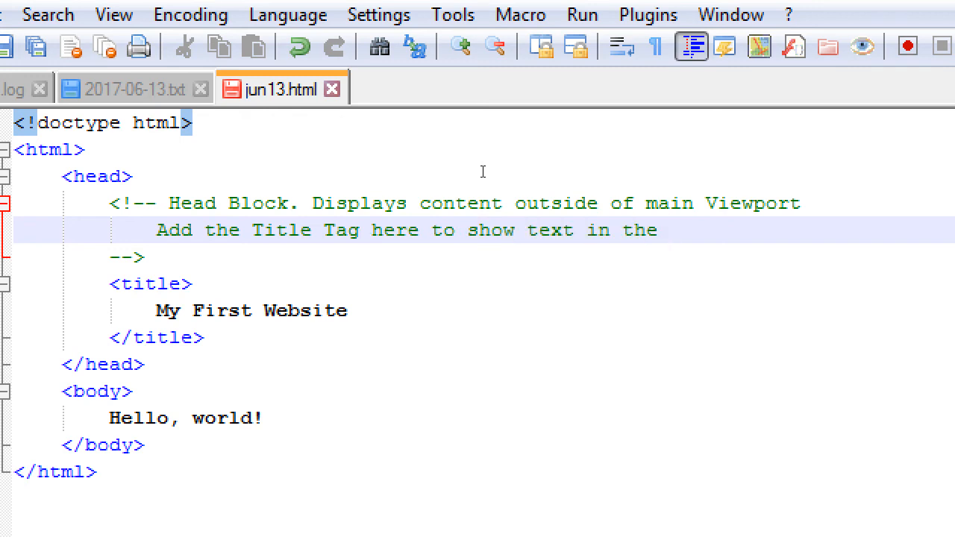
text(T)
key(BackSpace)
text(Browser Tab)
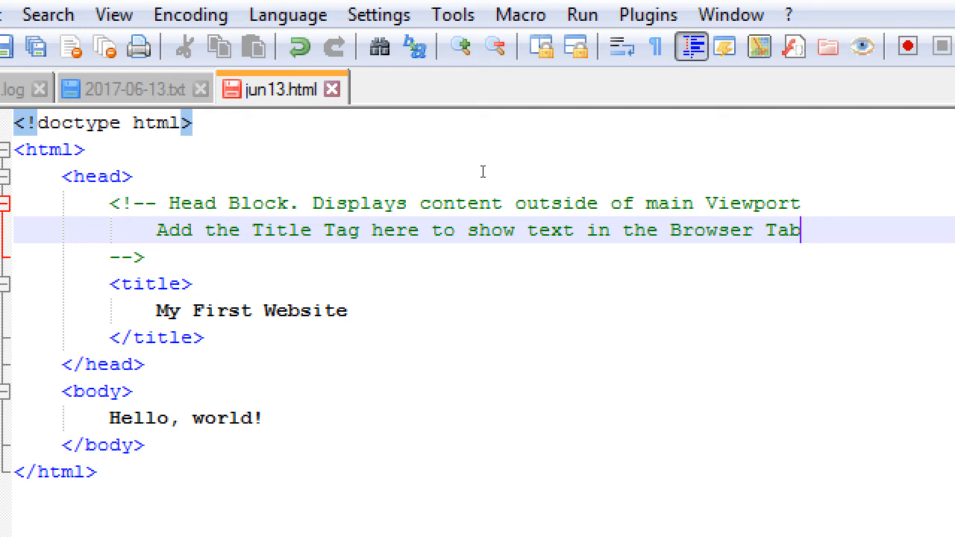
key(ctrl+s)
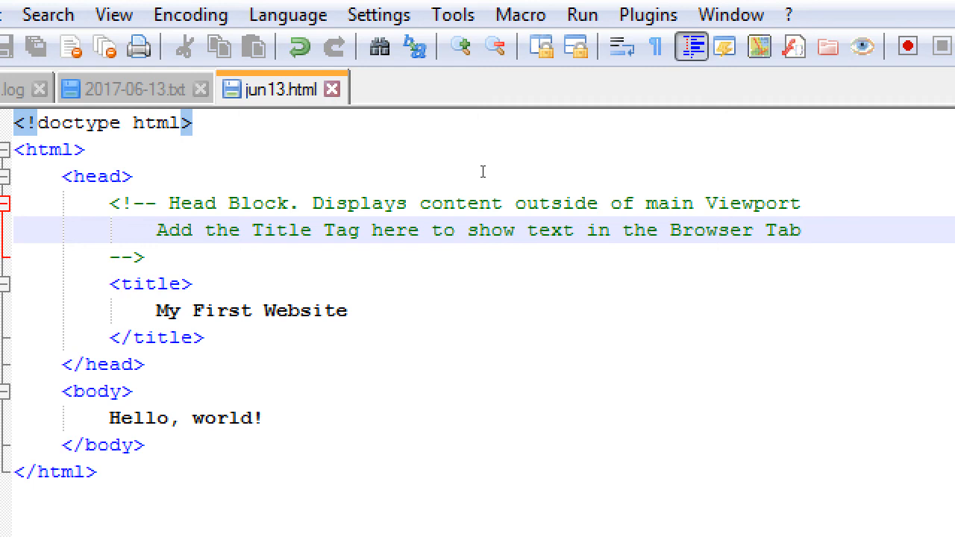
Step: Write the comment <!-- Body Block. Main, visible content shows up here. The Viewport --> under the body tag
key(Down)
key(Down)
key(Down)
key(Down)
key(Down)
key(Down)
key(End)
key(Return)
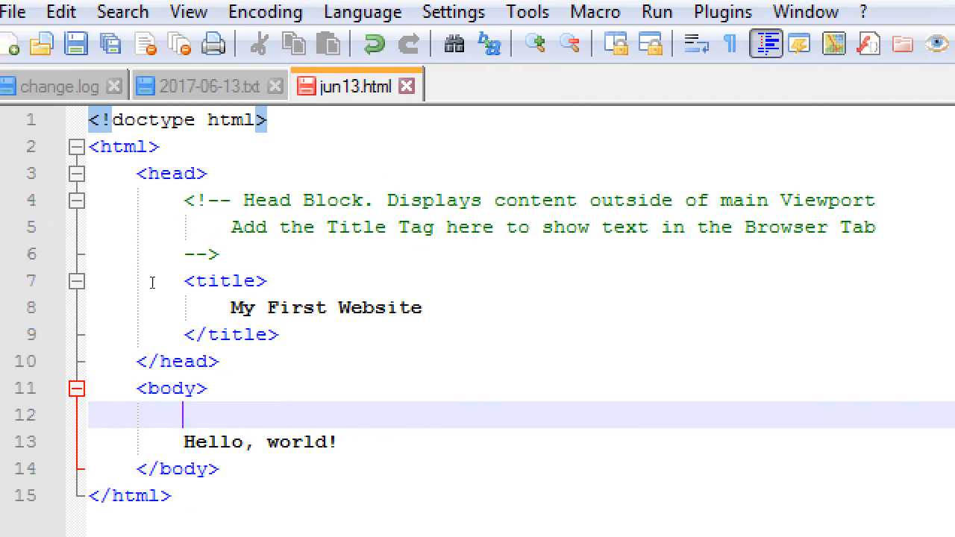
text(<!-- -->)
key(Left)
key(Left)
key(Left)
key(Left)
text(Body Block. Main, visible content shows up here. The Viewpor)
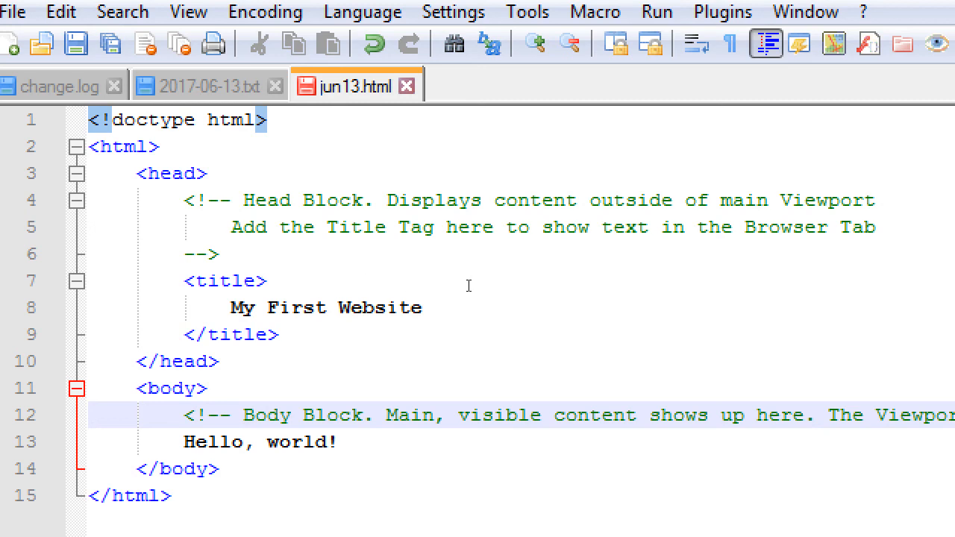
text(t -->)
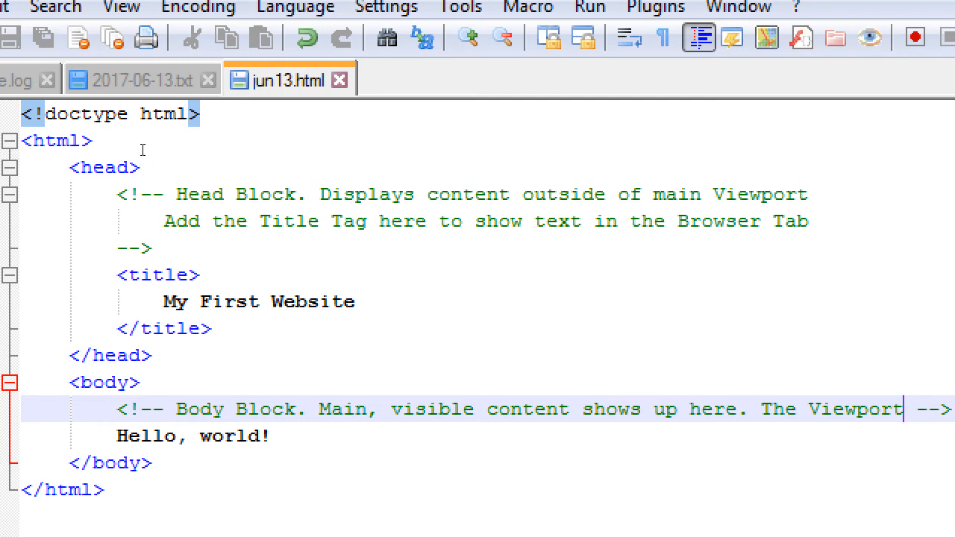
Step: Trim the stray character from the head comment and save jun13.html with the My First Website title
key(Up)
key(Up)
key(Up)
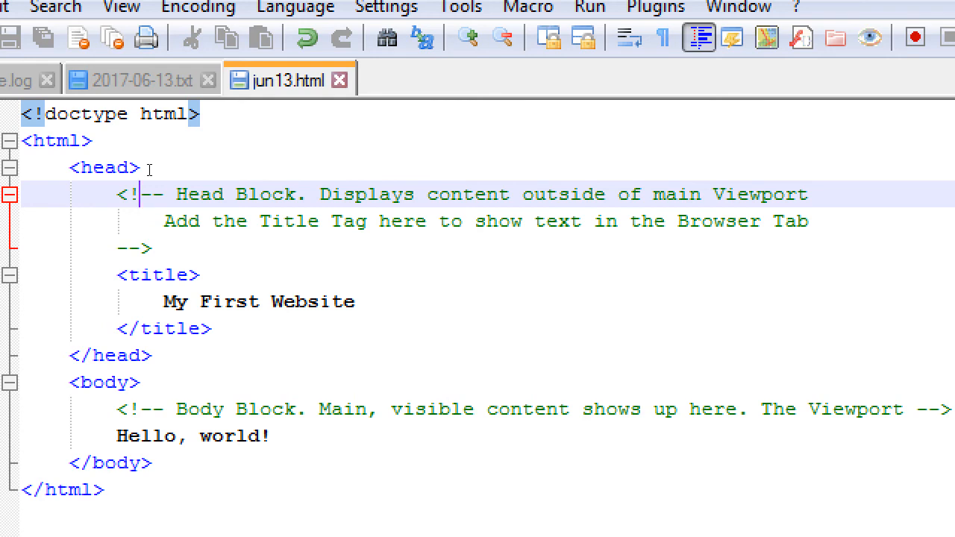
key(Down)
key(Down)
key(BackSpace)
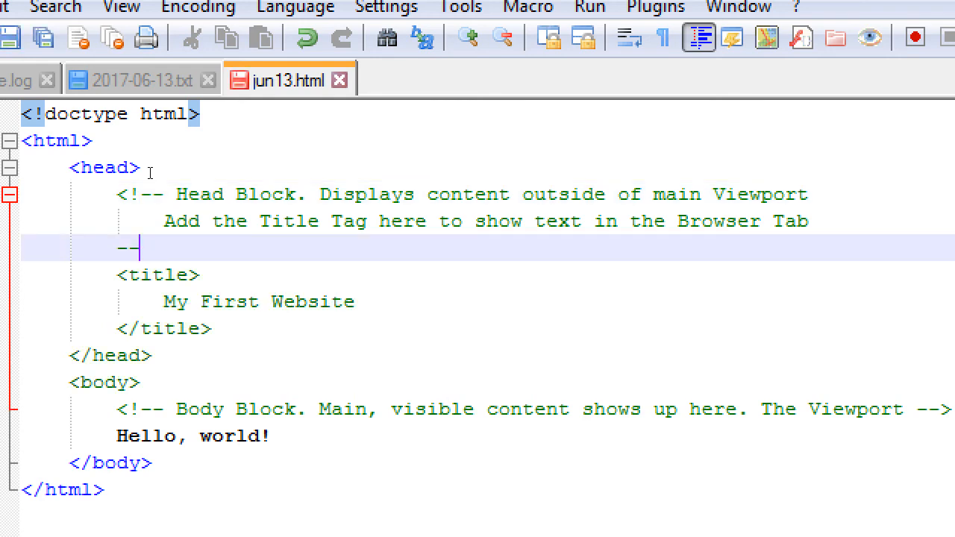
key(ctrl+s)
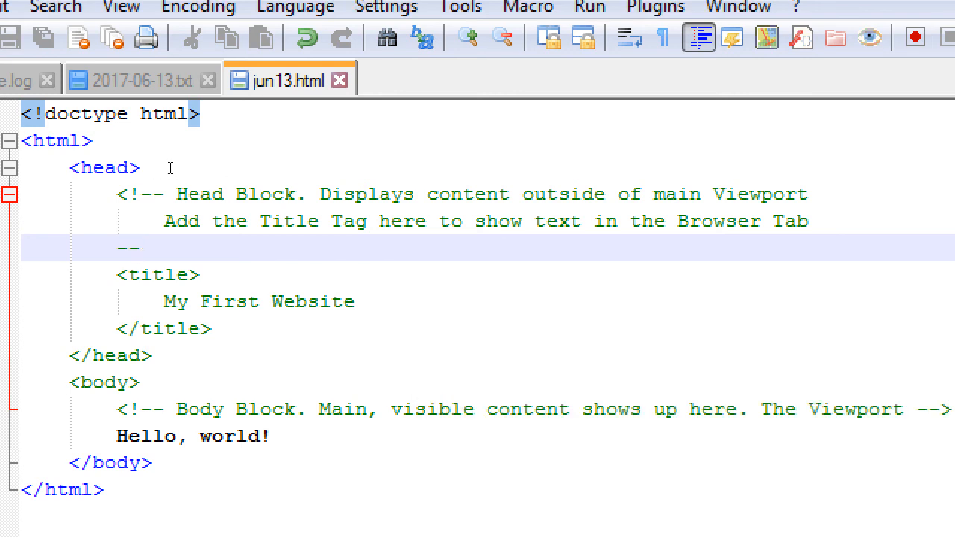
text(>)
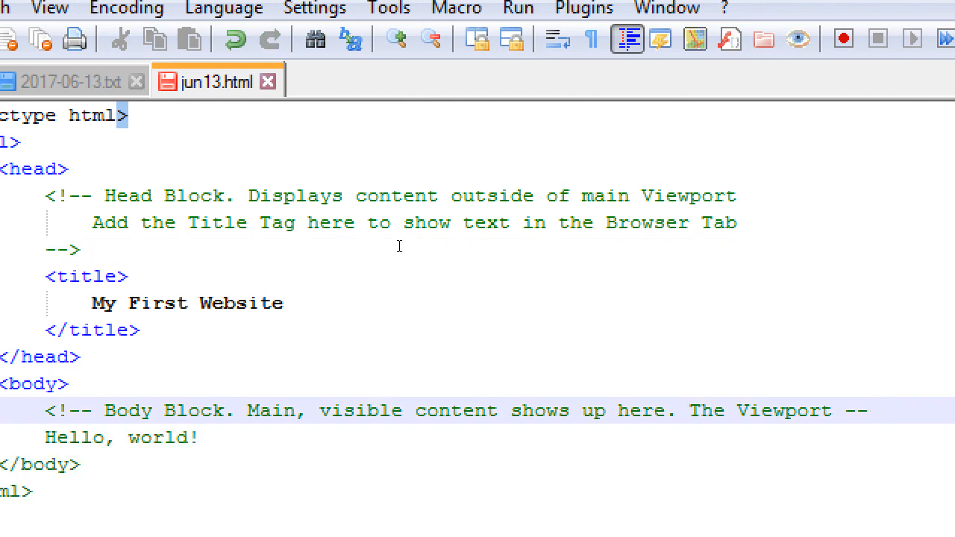
key(ctrl+s)
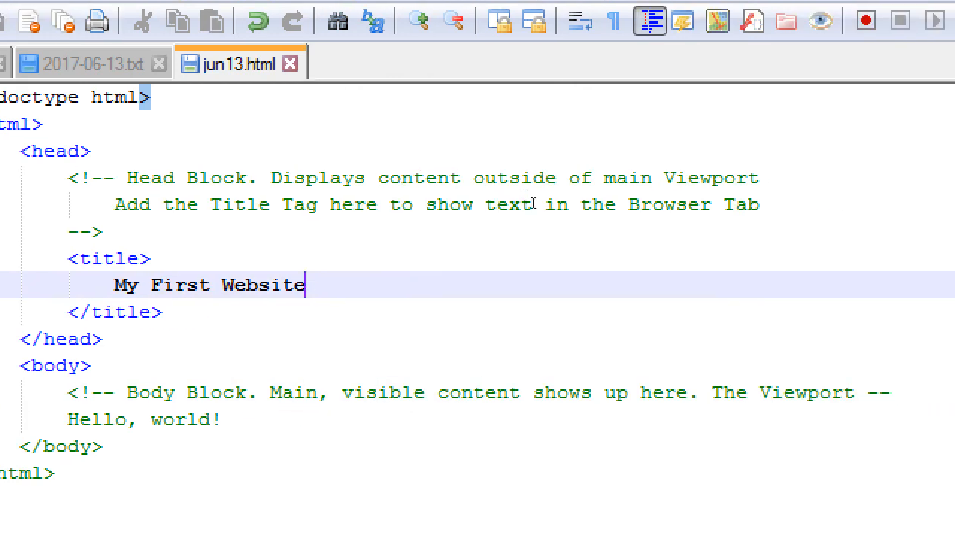
key(Down)
key(Down)
key(Down)
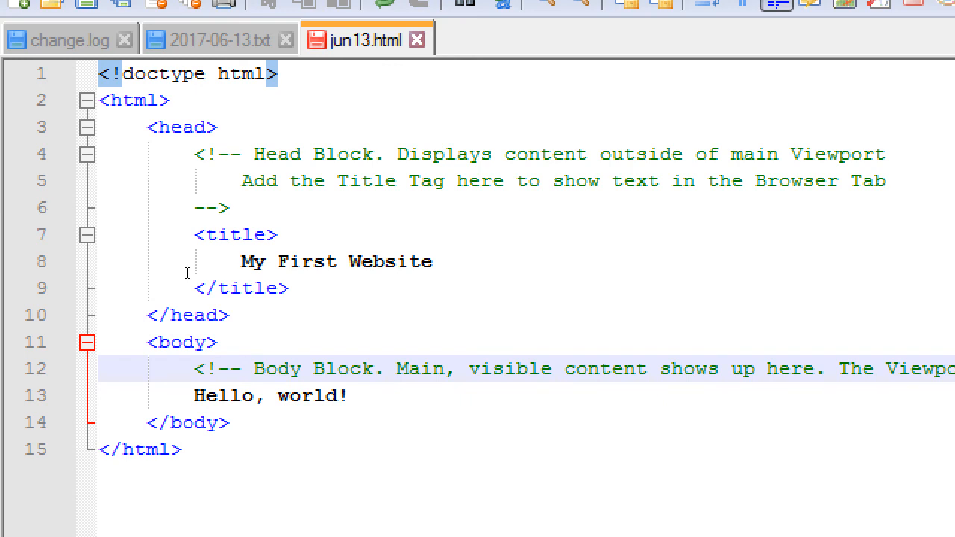
Step: Review the head comment and step between the title and body tag lines
drag(264, 154, 165, 156)
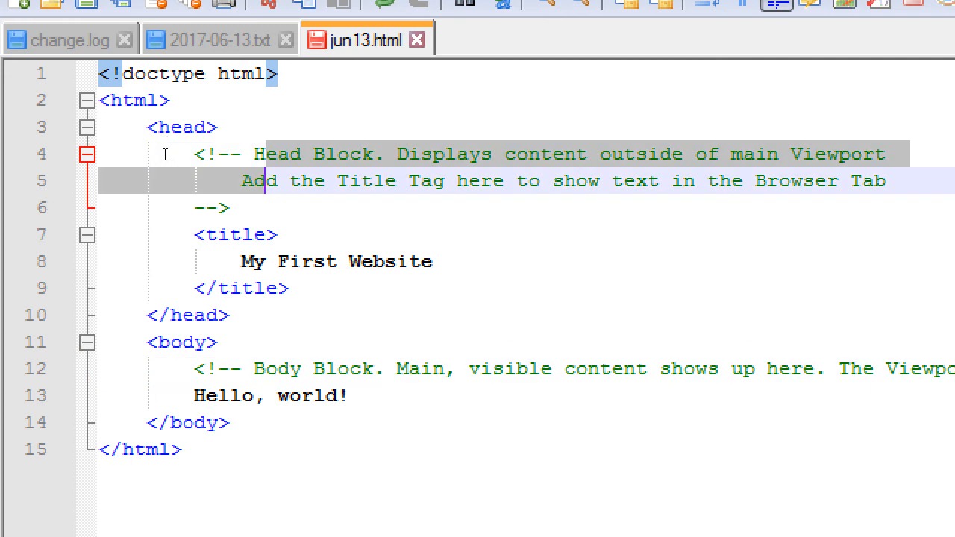
key(Down)
key(Down)
key(Down)
key(Up)
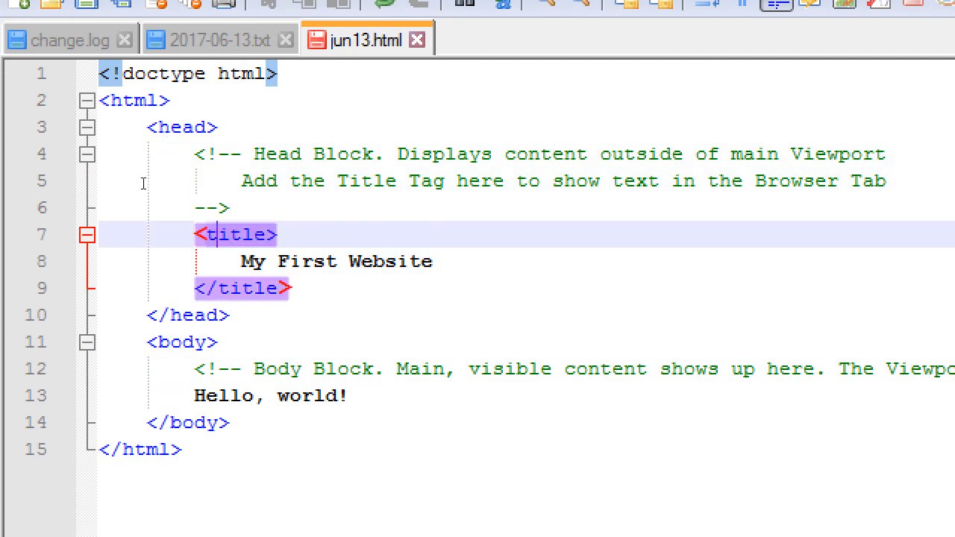
key(Down)
key(Down)
key(Down)
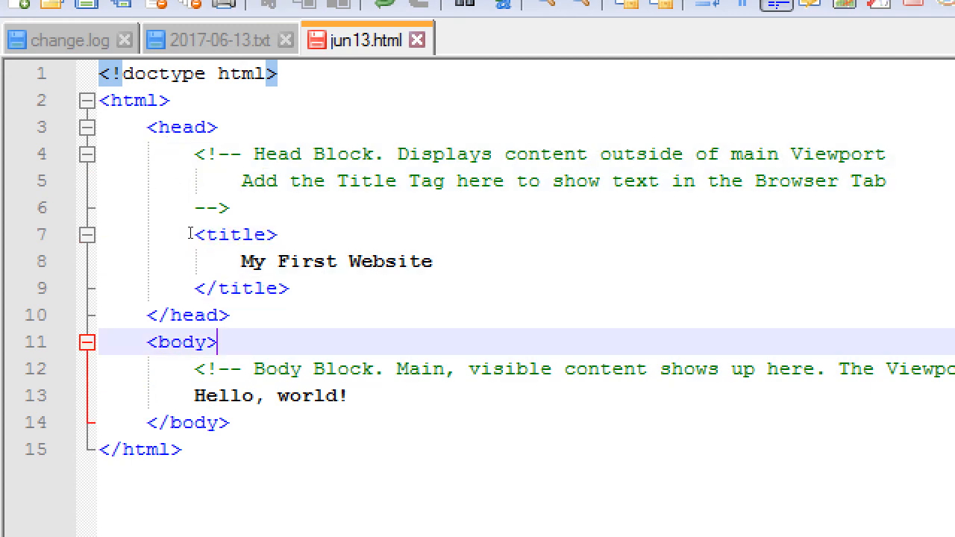
key(Up)
key(Up)
key(Up)
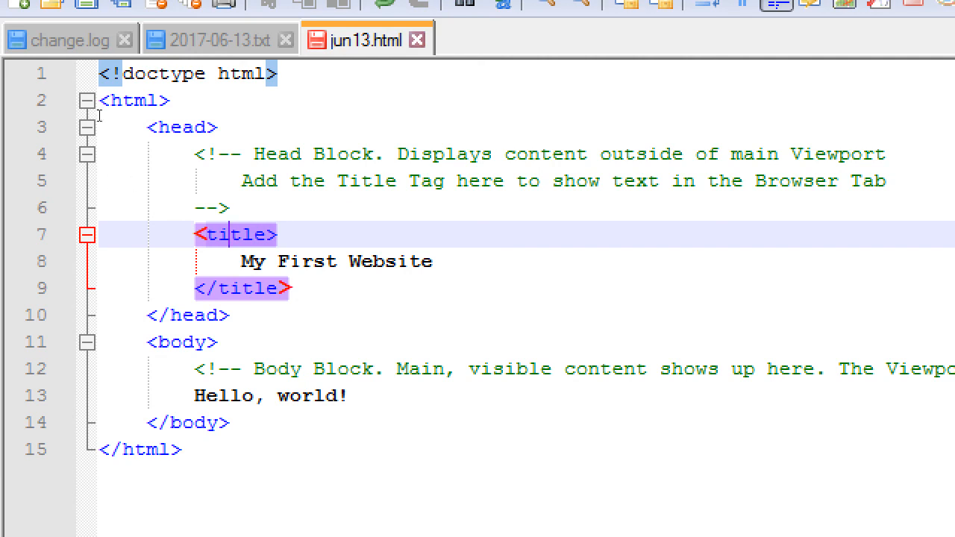
Step: Highlight the matching html and head tag pairs, then save jun13.html
click(145, 101)
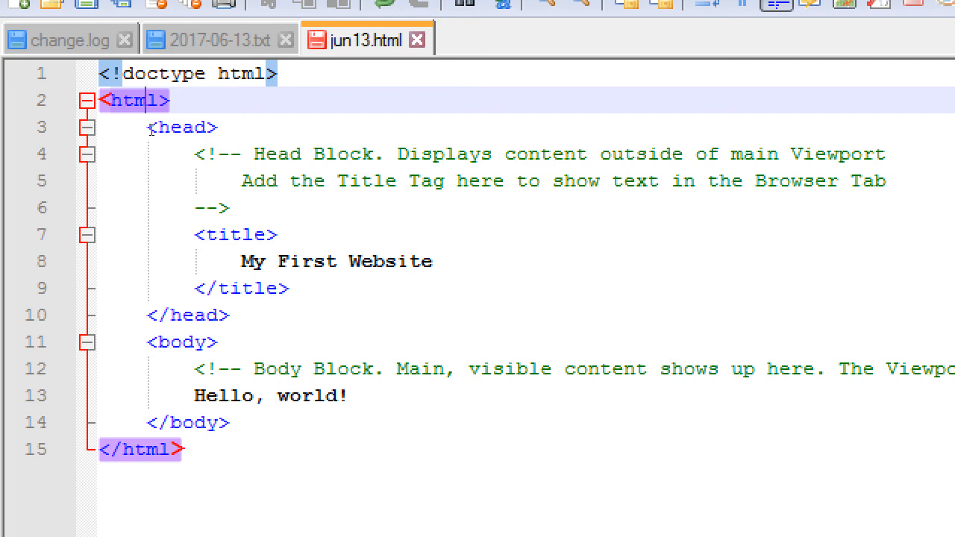
click(128, 134)
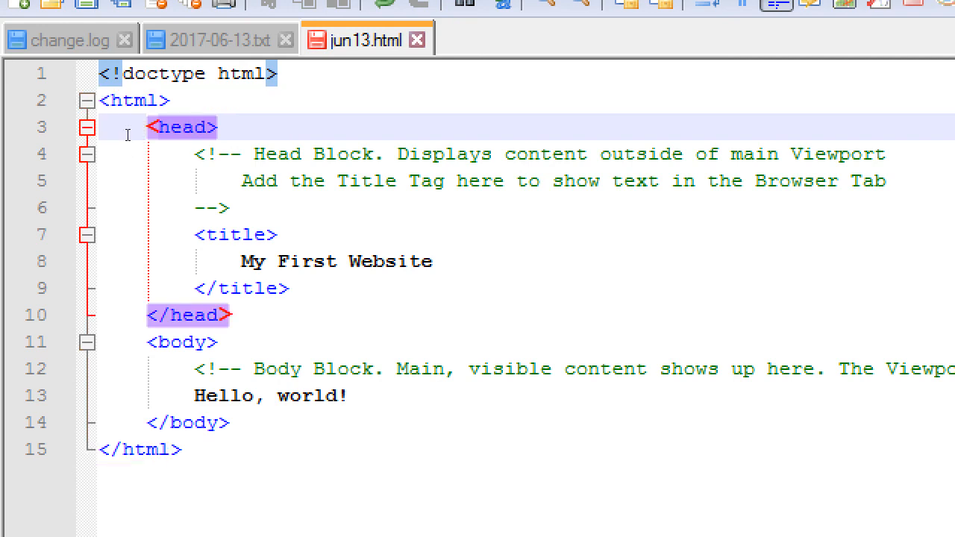
key(Down)
key(Down)
key(Down)
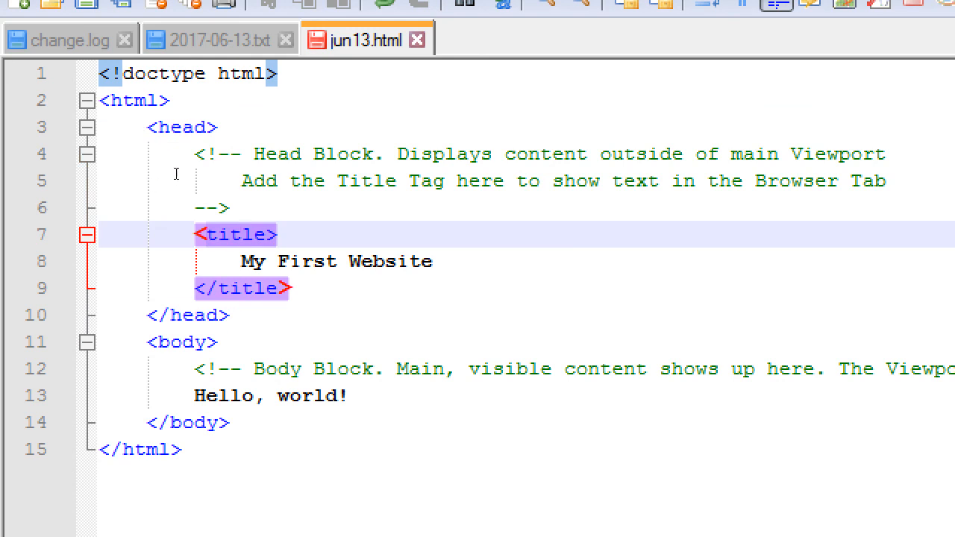
click(112, 101)
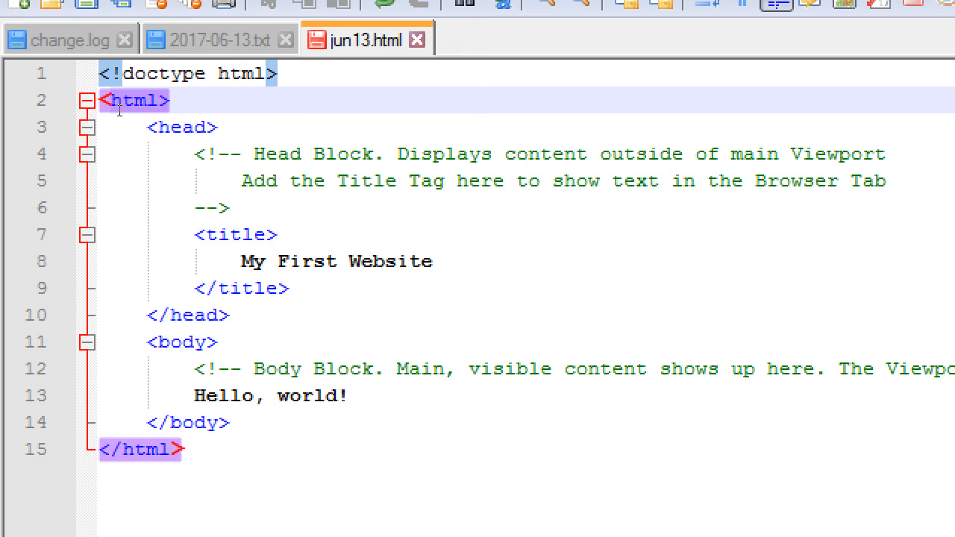
key(ctrl+s)
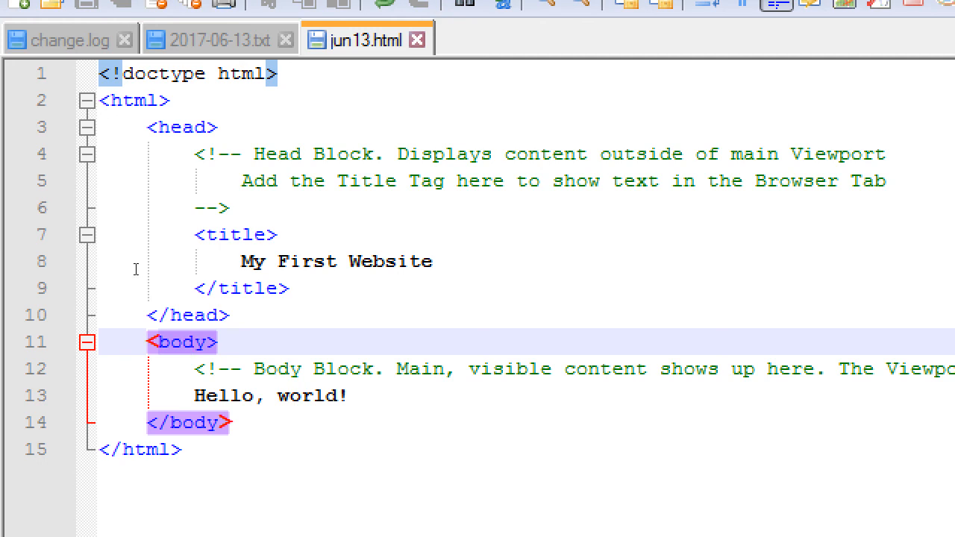
Step: Wrap the Hello, world! text in <h1> and </h1> tags
key(Down)
key(Down)
key(Home)
key(shift+Right)
key(shift+Right)
key(shift+Right)
key(shift+Right)
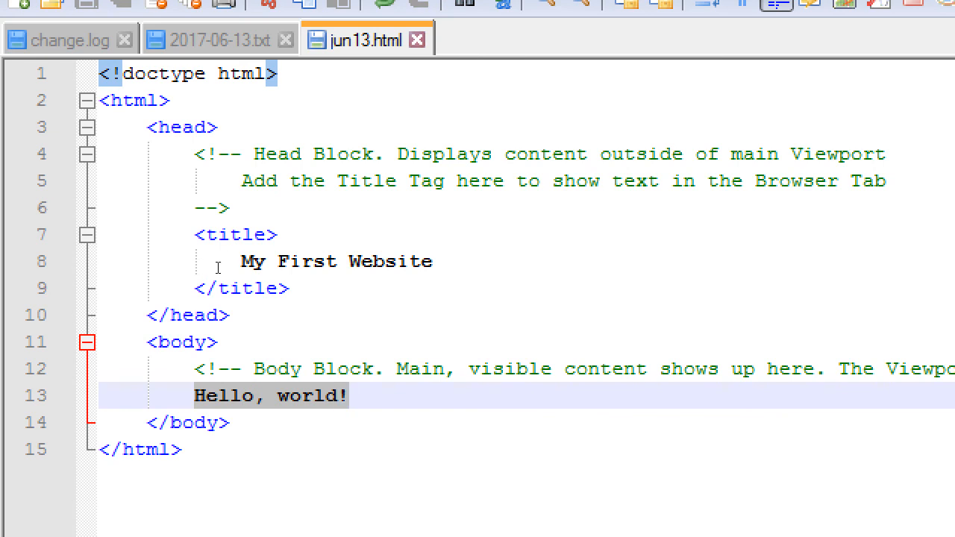
key(Right)
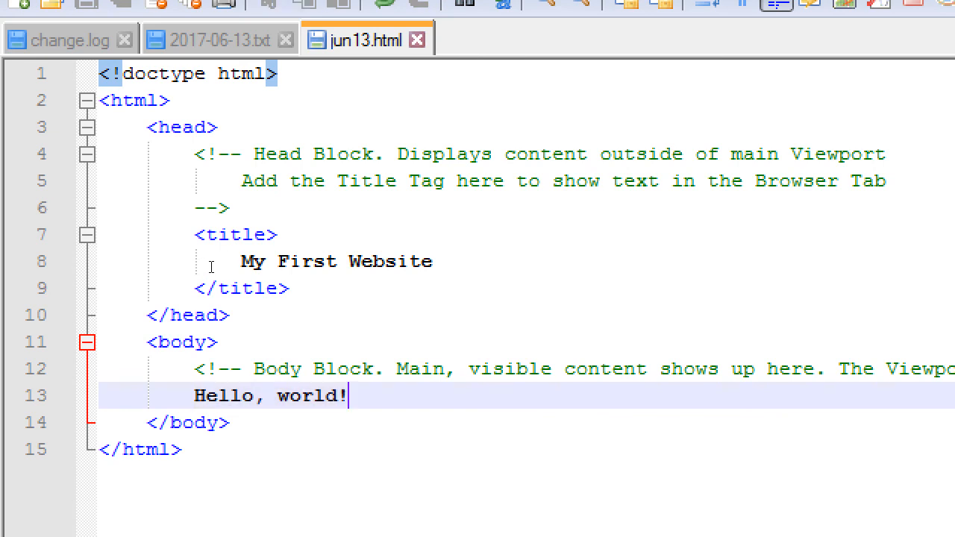
key(Home)
text(<h1>)
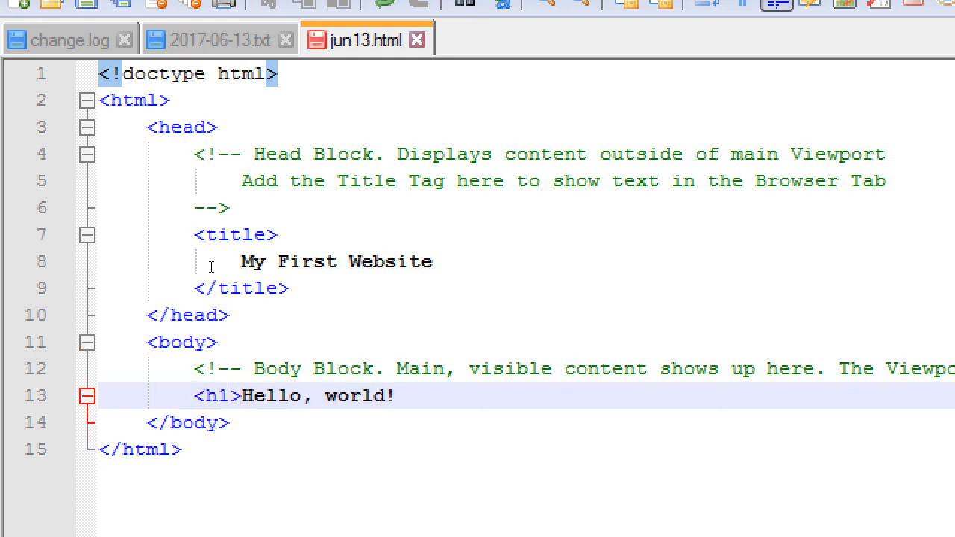
key(Left)
key(ctrl+shift+Left)
key(ctrl+c)
key(End)
text(</h)
text(1>)
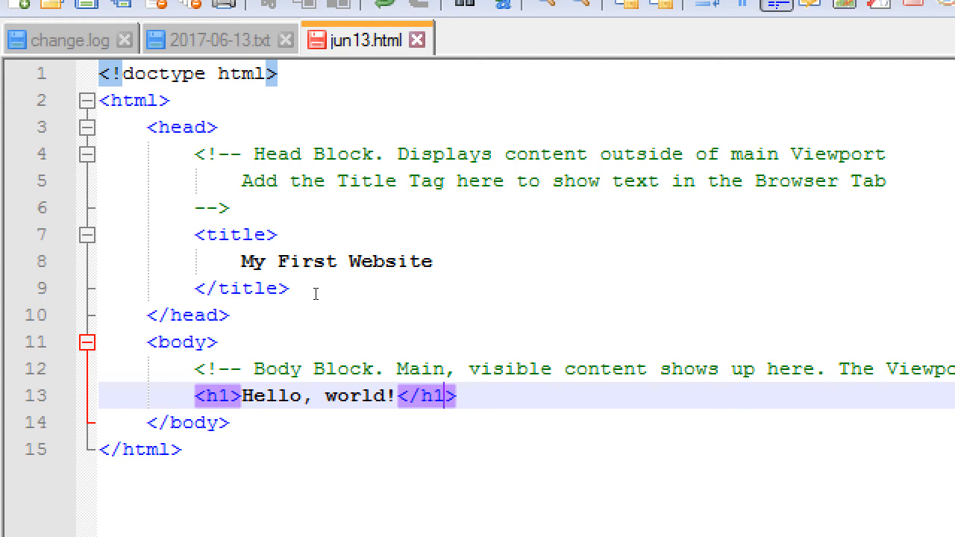
Step: Save jun13.html and compare the old page with the new large heading in Firefox
key(ctrl+s)
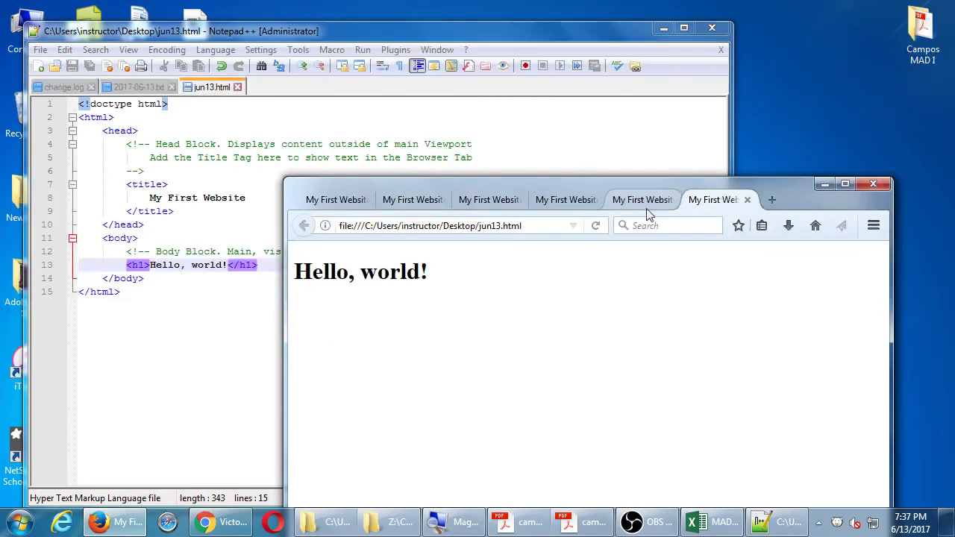
click(640, 200)
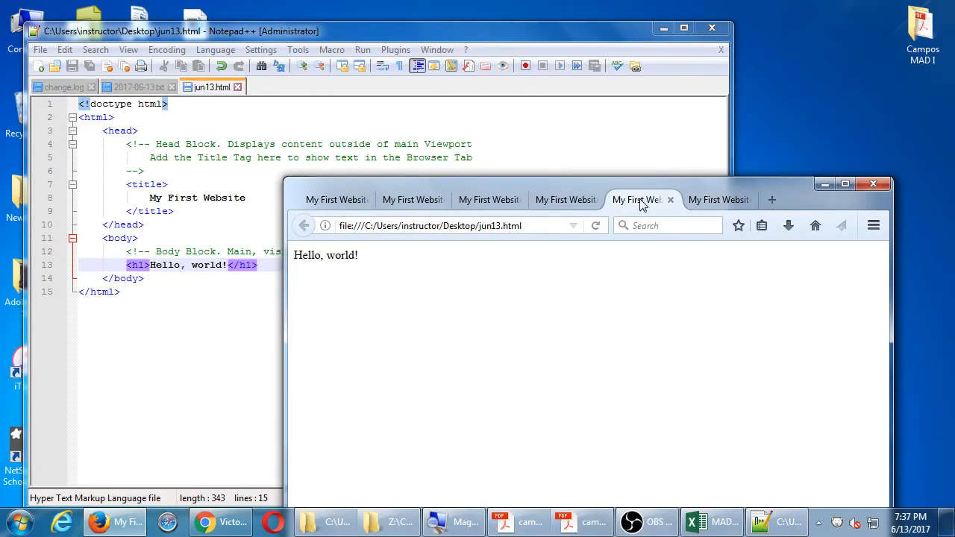
click(698, 203)
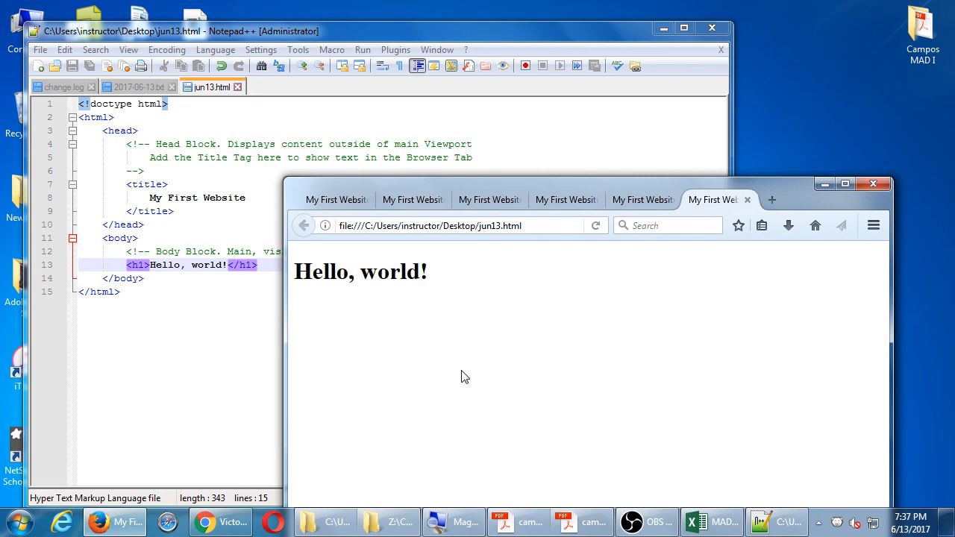
Step: Add the comment <!-- Heading 1 Tag. Makes text big & bold. --> after </h1>
click(171, 265)
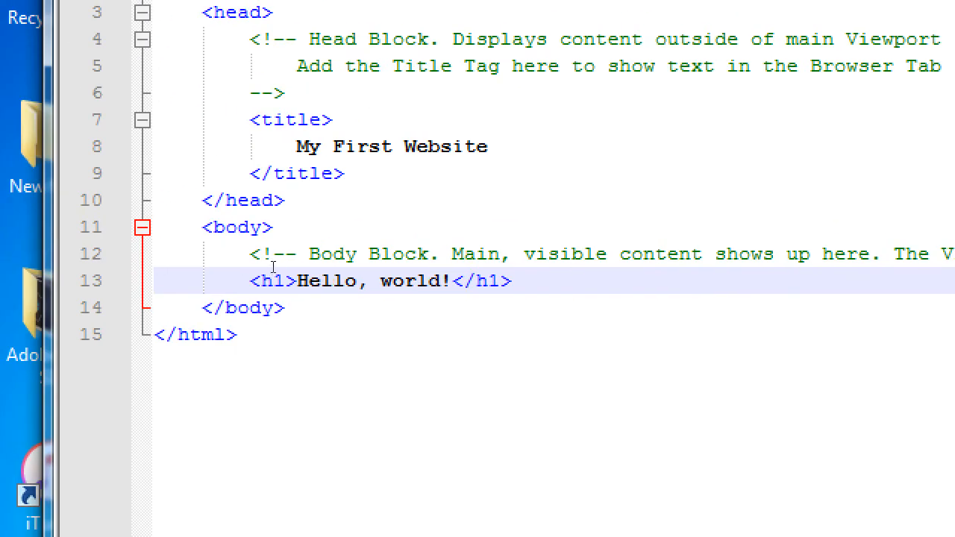
key(End)
text(<!-- -->)
key(Left)
key(Left)
key(Left)
key(Left)
text(Heading 1 Tag. Makes text big & bold)
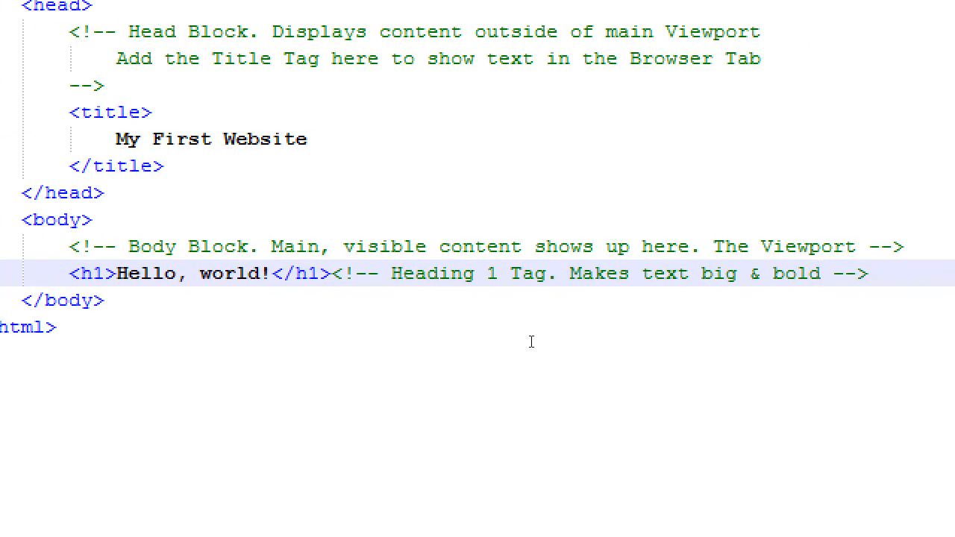
text(.)
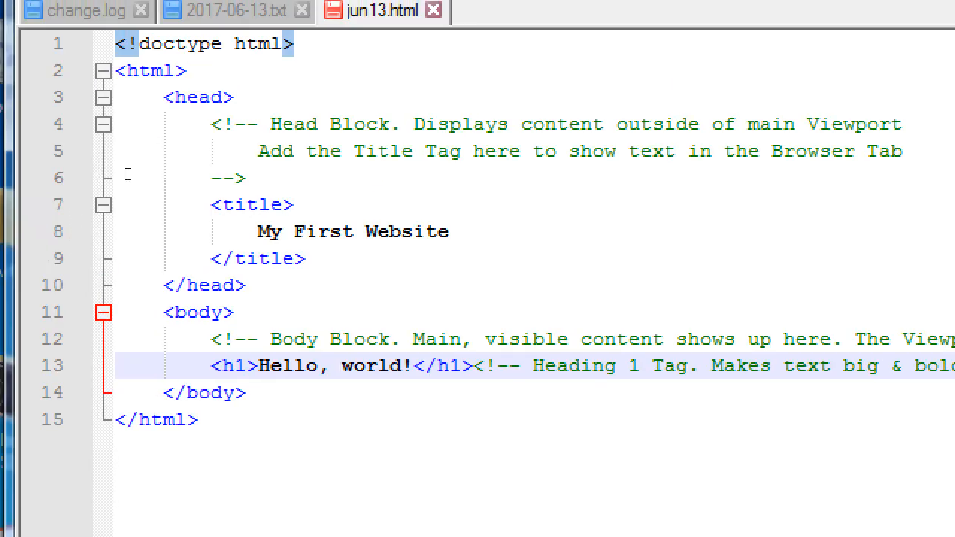
Step: Confirm the head tag pair matches and save jun13.html
click(186, 97)
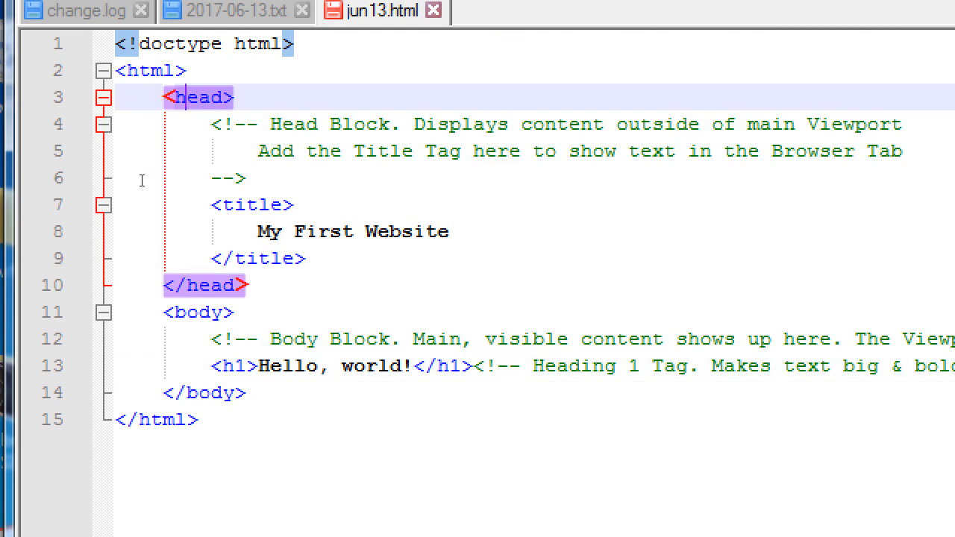
key(Down)
key(Down)
key(Down)
key(Down)
key(Down)
key(Down)
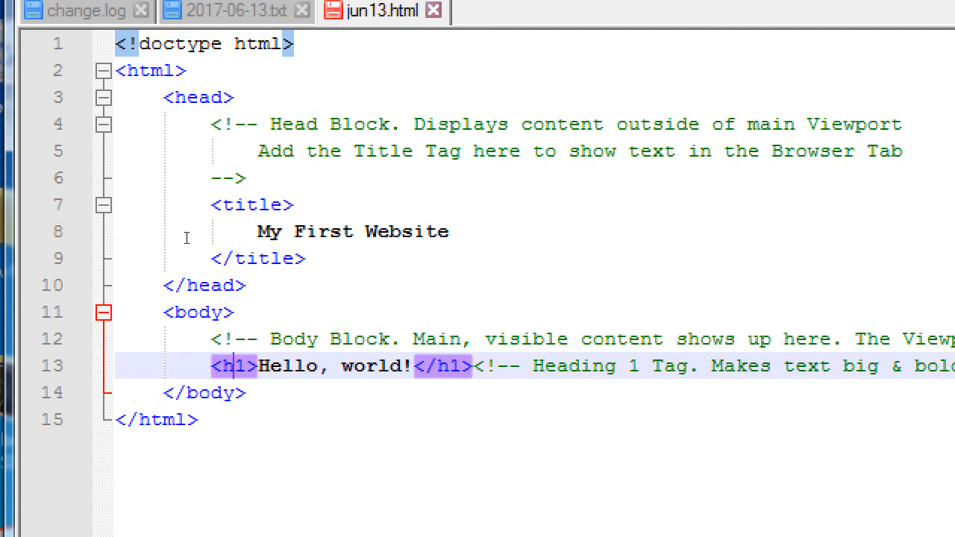
key(ctrl+s)
Step: Move Hello, world! and the closing h1 tag onto their own indented lines
key(Right)
key(Right)
key(Return)
key(Tab)
key(Right)
key(ctrl+Right)
key(Right)
key(Right)
key(Right)
key(Right)
key(Right)
key(Return)
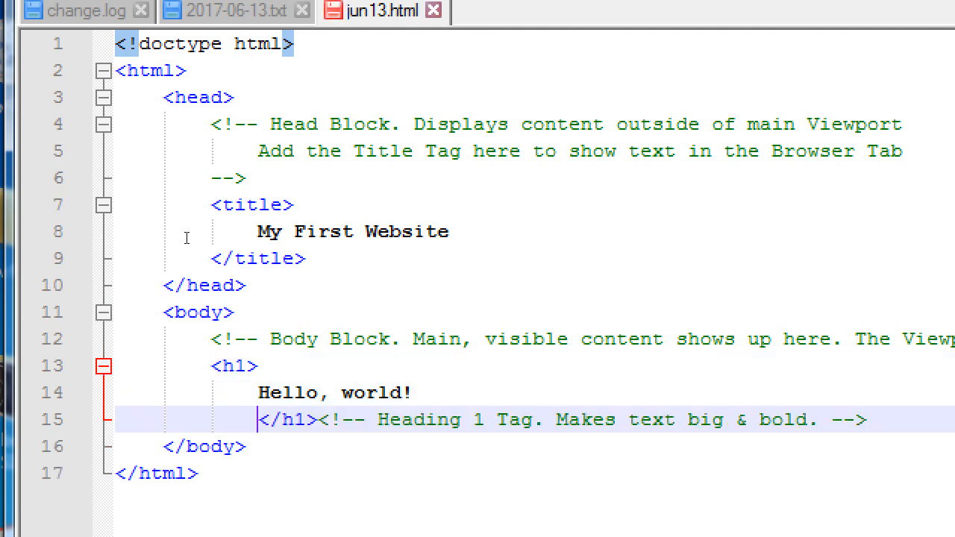
key(shift+Tab)
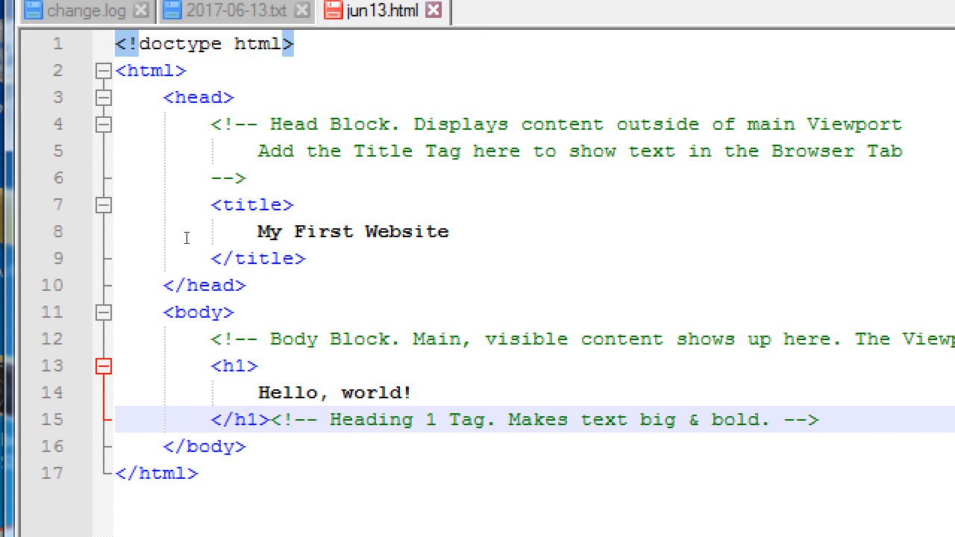
Step: Rejoin the h1 heading onto a single line and save the file
key(BackSpace)
key(BackSpace)
key(BackSpace)
key(Up)
key(End)
key(Delete)
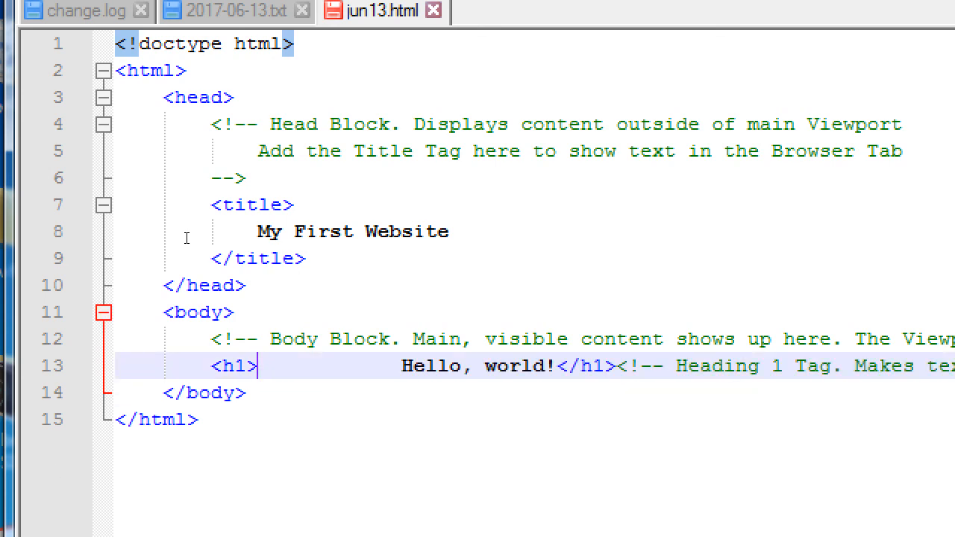
key(Delete)
key(Delete)
key(ctrl+s)
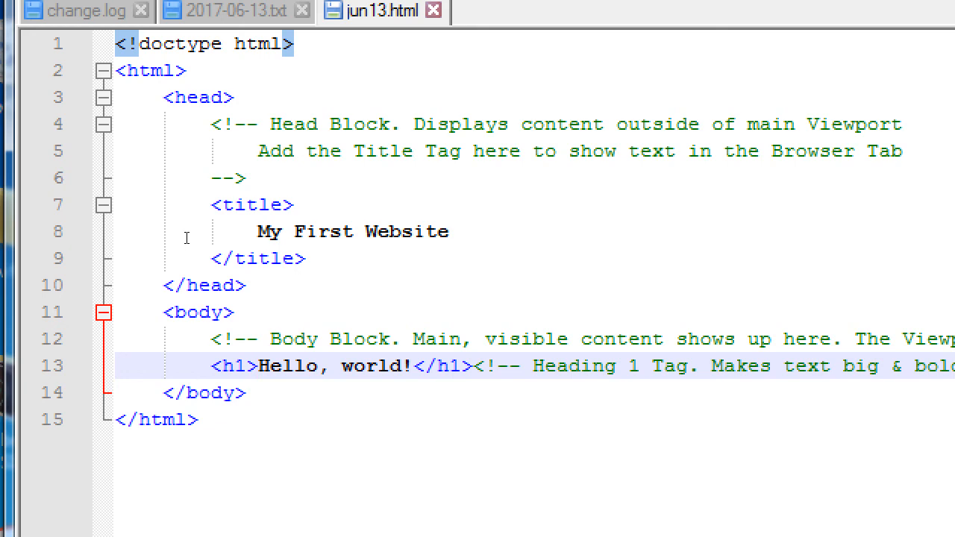
key(ctrl+End)
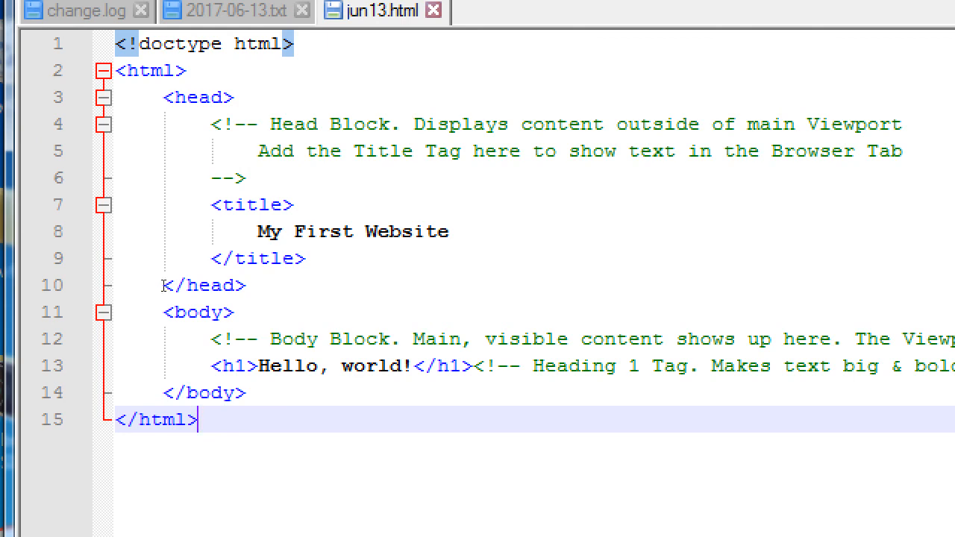
Step: Add an empty <p></p> paragraph on new lines below the heading
key(Up)
key(Up)
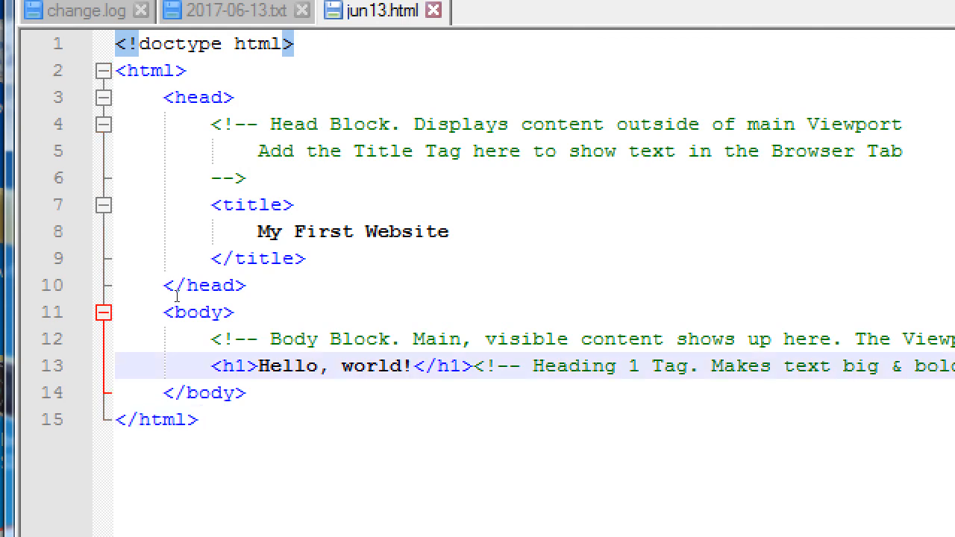
key(End)
key(Return)
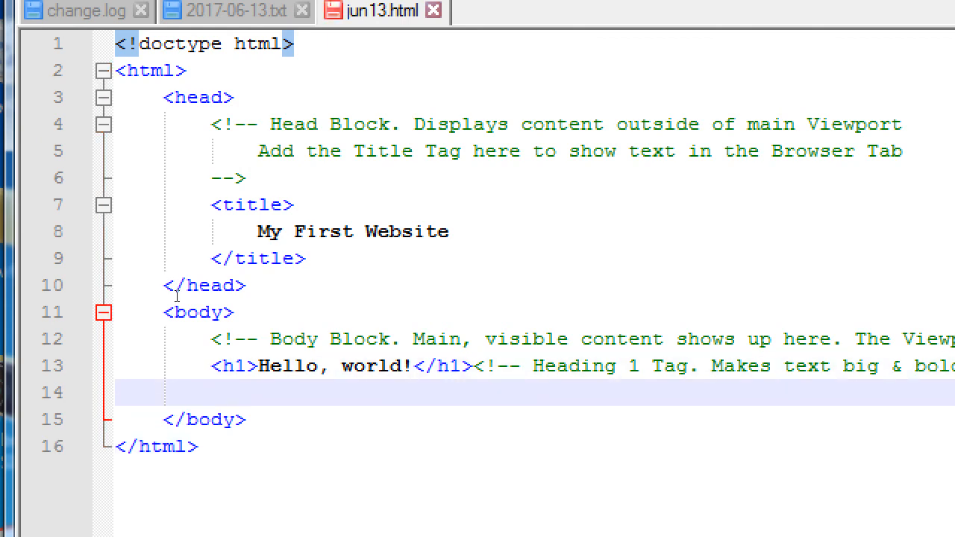
text(<>)
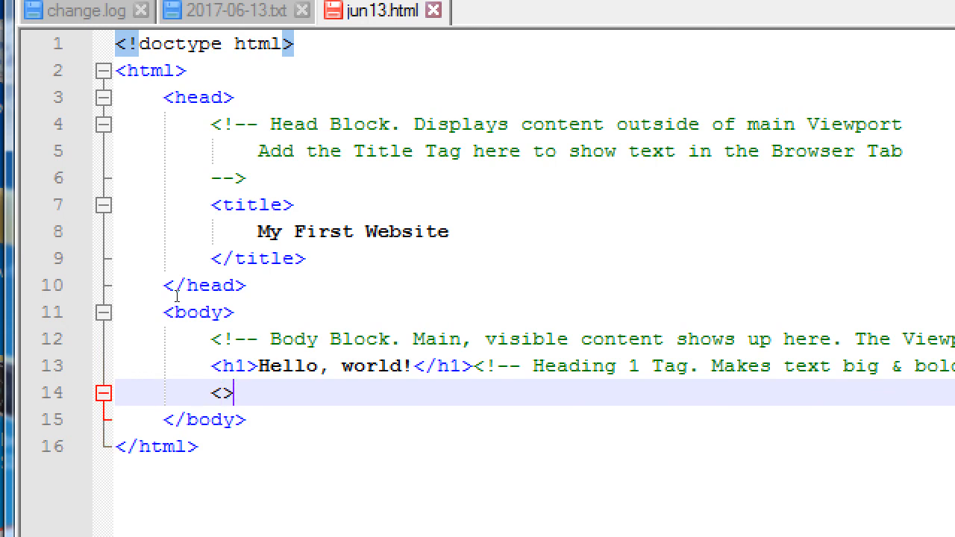
key(Left)
text(p)
key(Right)
key(Return)
key(Return)
text(</p>)
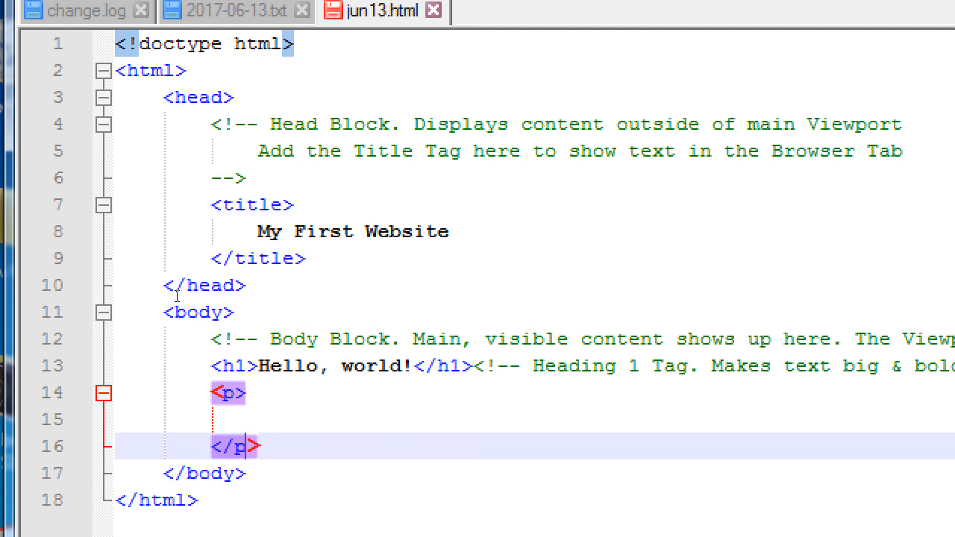
Step: Fill the paragraph with the Mobile Apps Dev class, instructor and San Diego Continuing Education lines
key(Up)
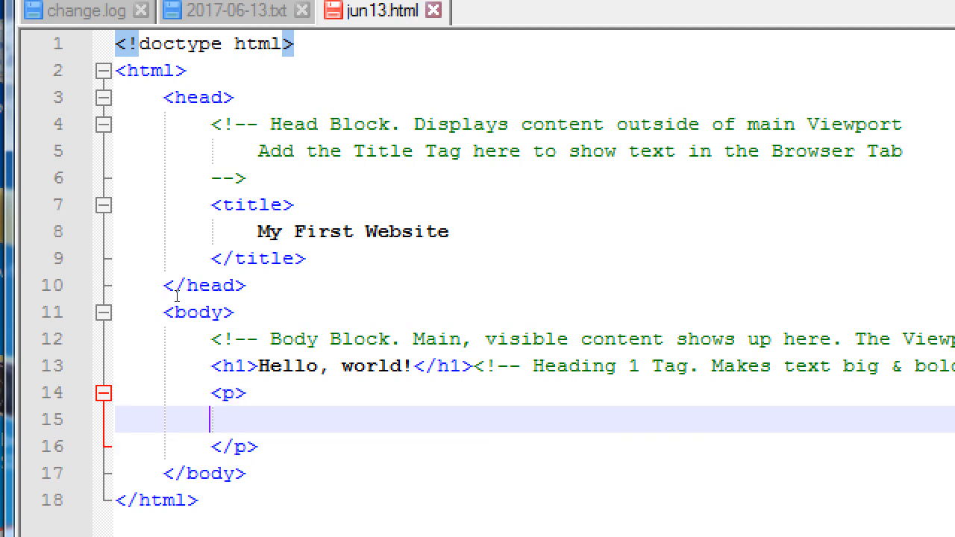
key(Tab)
text(Mobile A)
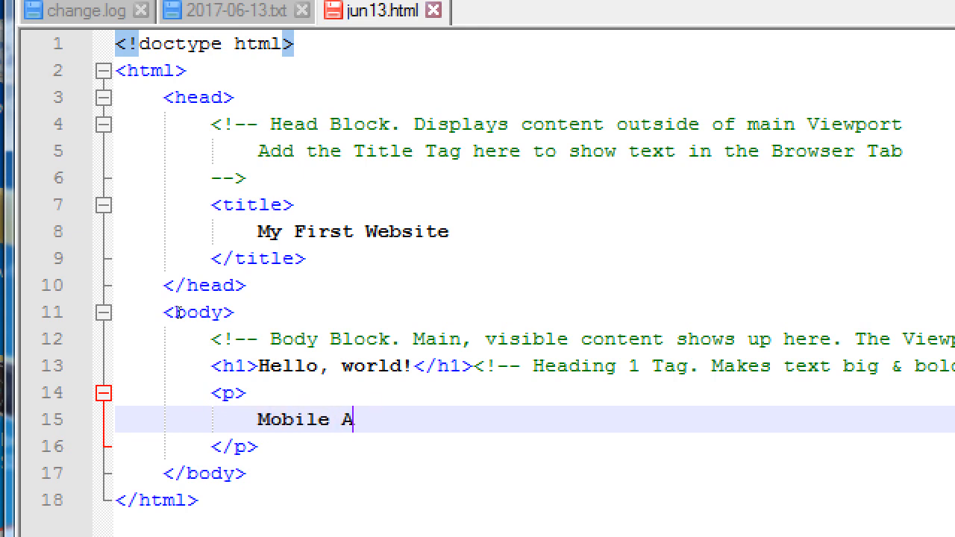
text(pps Dev Class Part I)
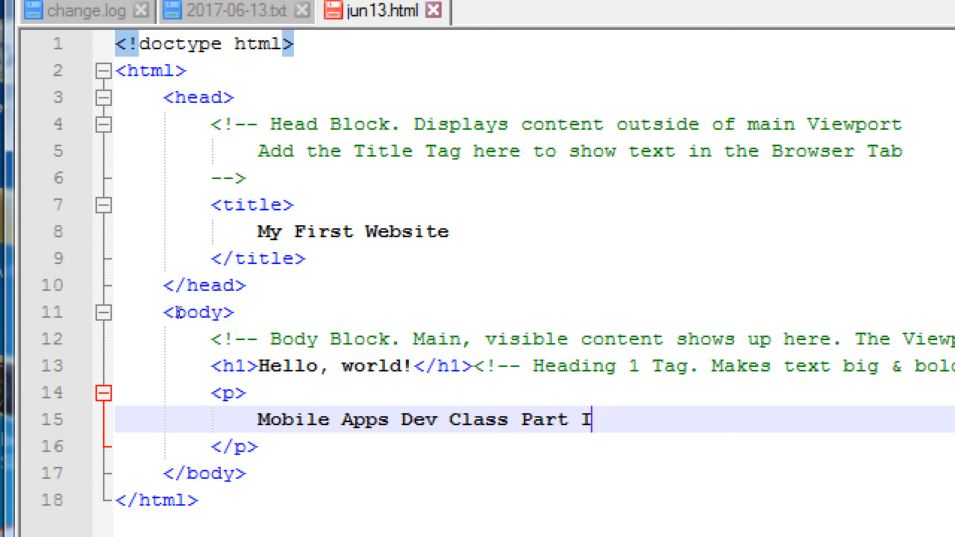
key(Return)
text(Instructor Victor Campos)
key(Return)
text(San Diego Continuing Education)
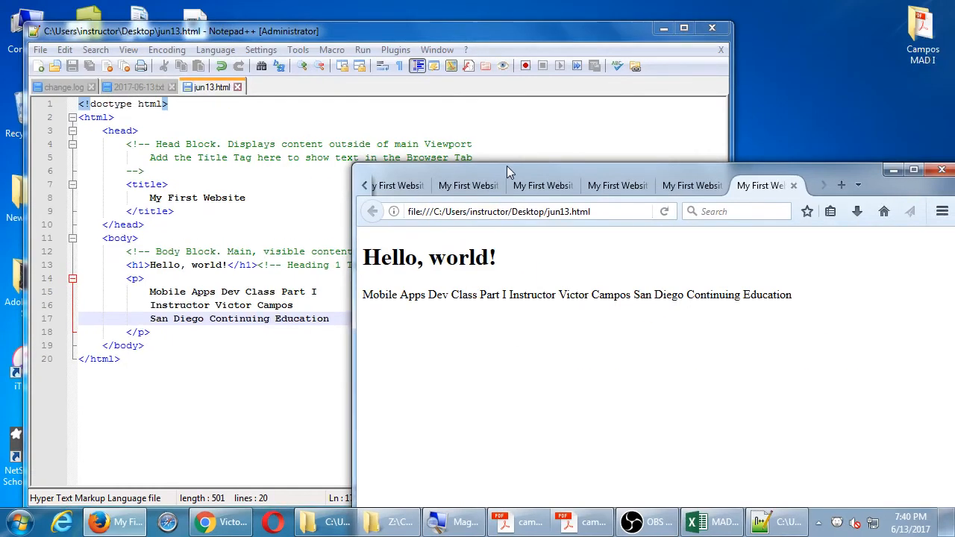
Step: Position the Firefox window beside Notepad++ showing the paragraph run together on one line
drag(522, 175, 515, 165)
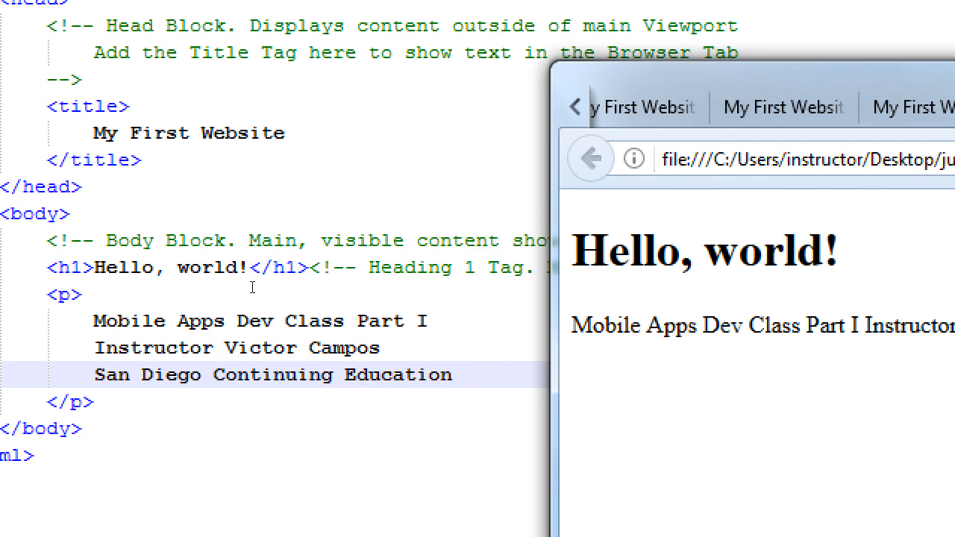
Step: End the class name line with a <br> tag, without a self-closing slash
click(440, 320)
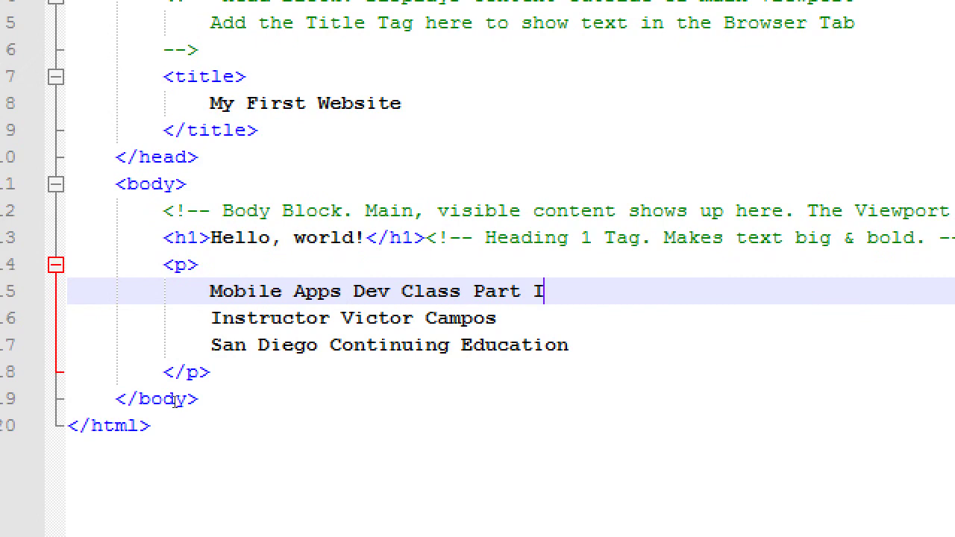
text(<br>)
key(Down)
key(Up)
key(End)
key(shift+Left)
key(shift+Left)
key(shift+Left)
key(shift+Left)
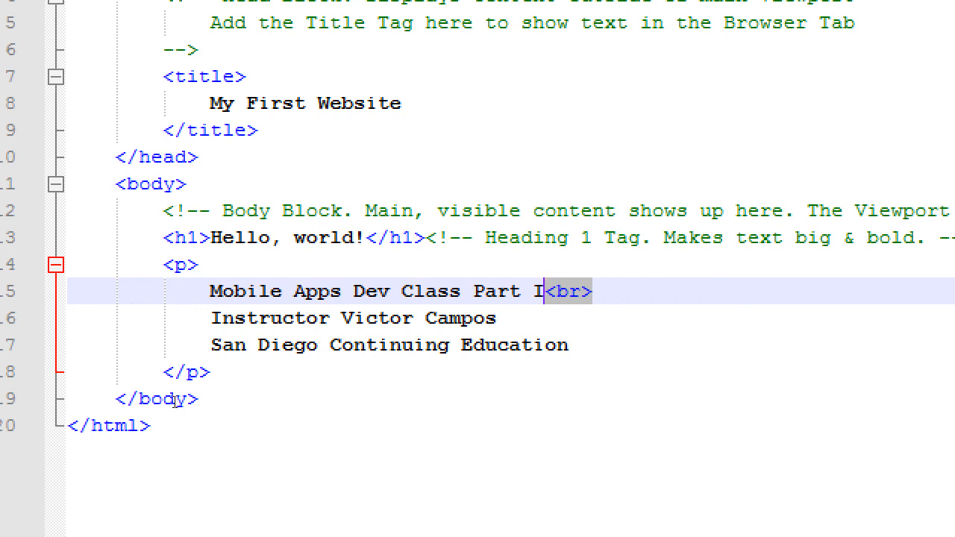
key(Right)
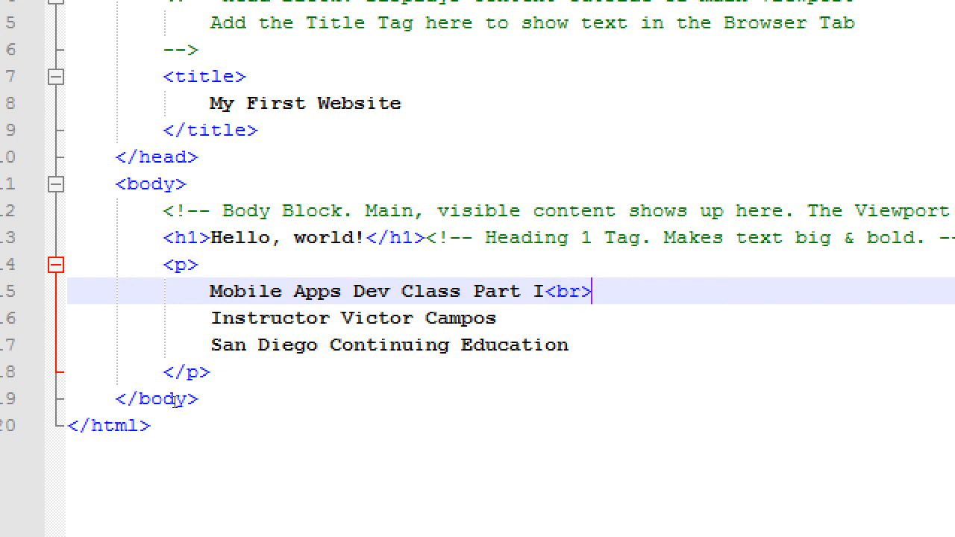
text(/)
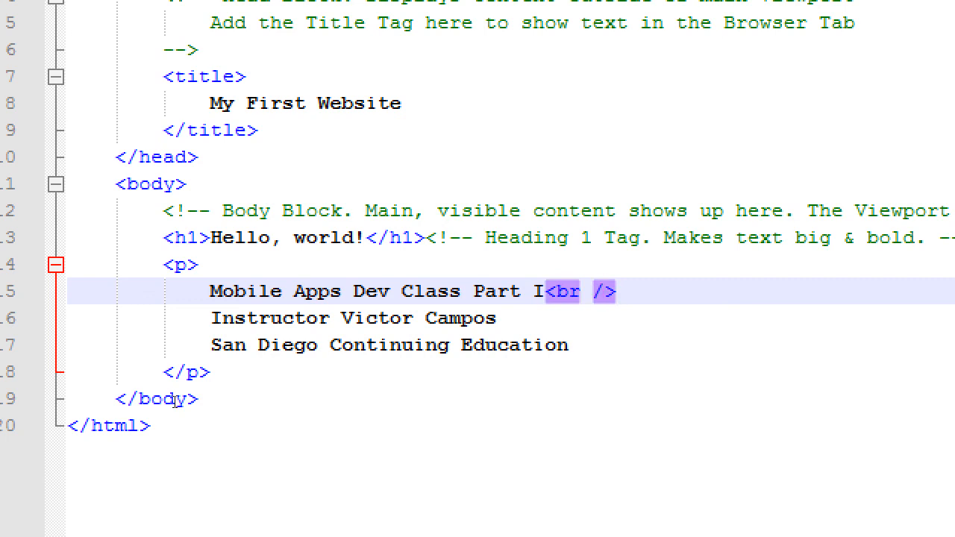
key(BackSpace)
key(BackSpace)
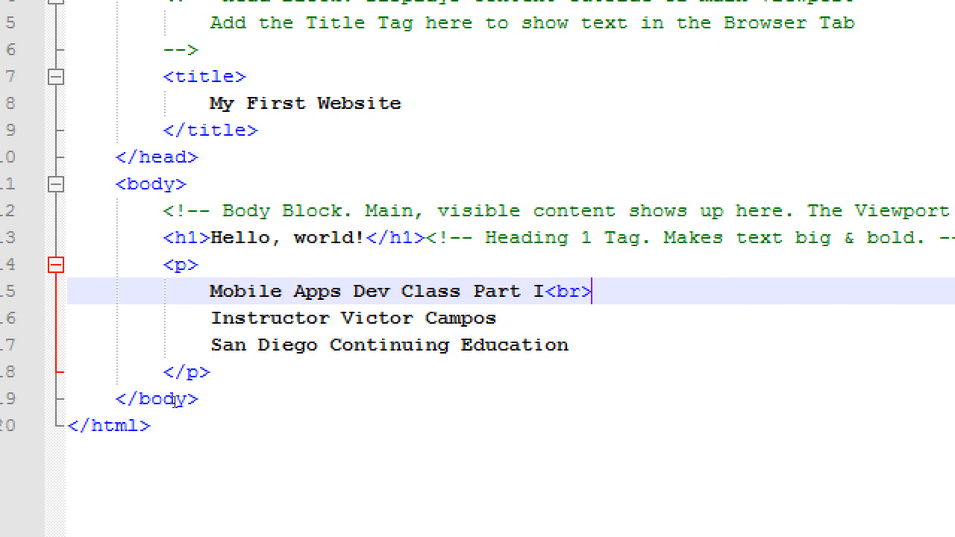
Step: Add a <br> after the instructor line and bring the editor back in front of Firefox
key(shift+Left)
key(shift+Left)
key(shift+Left)
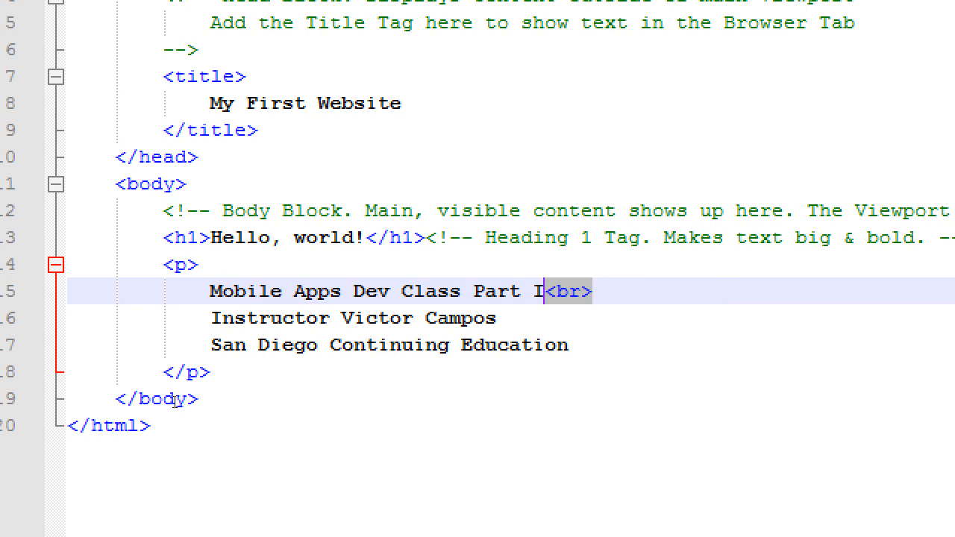
key(Down)
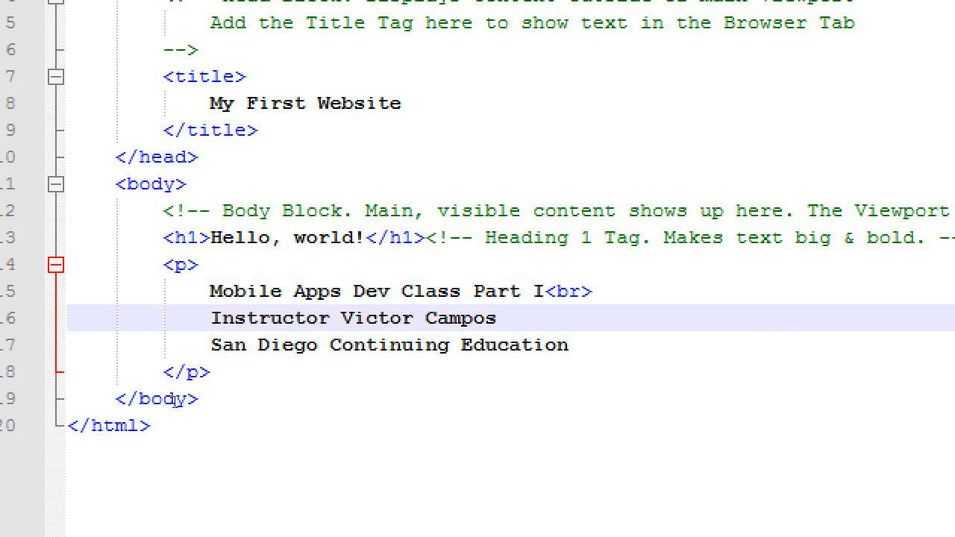
text(<br>)
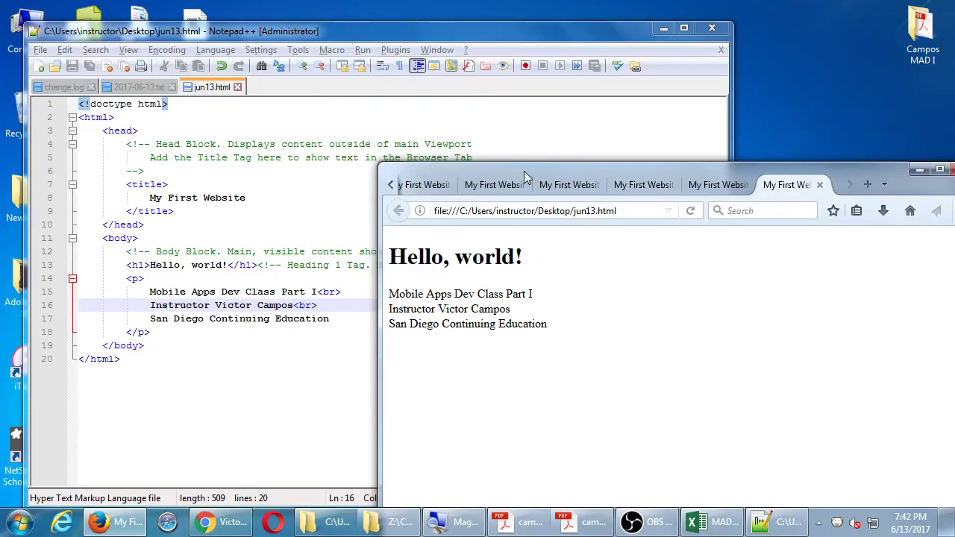
drag(525, 171, 552, 130)
click(329, 358)
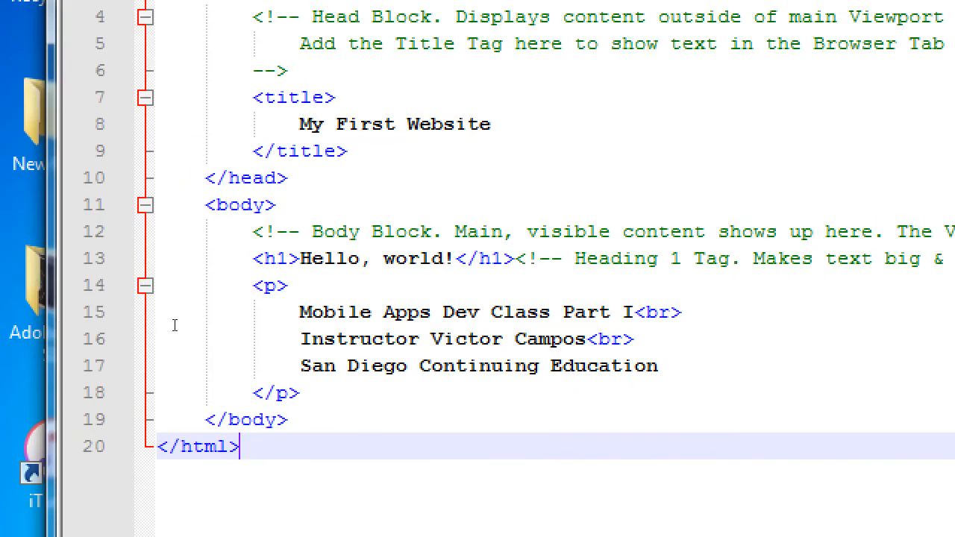
Step: Add a second paragraph reading Sign up on the website! after the first one
key(Up)
key(Up)
key(Up)
key(Down)
key(Return)
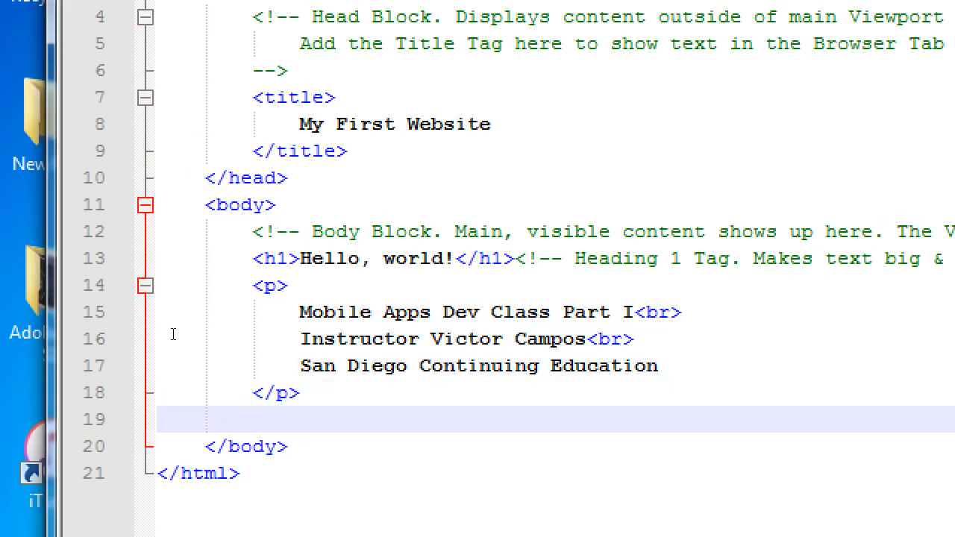
text(<p>)
key(Return)
key(Return)
text(</p)
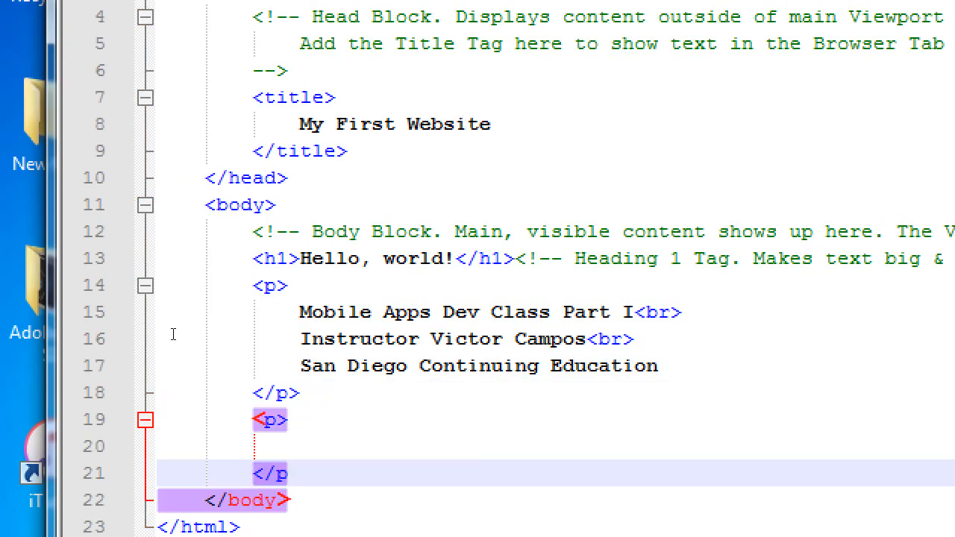
text(>)
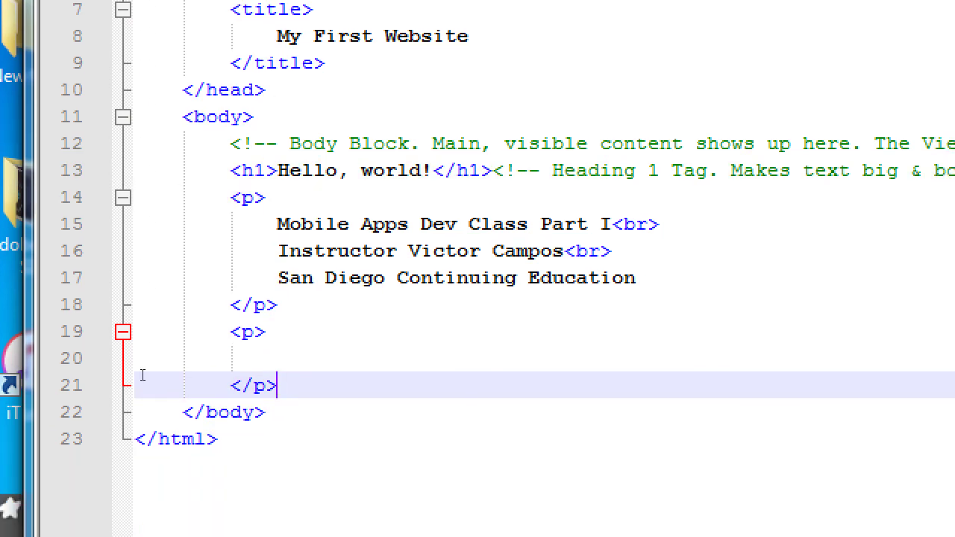
key(Left)
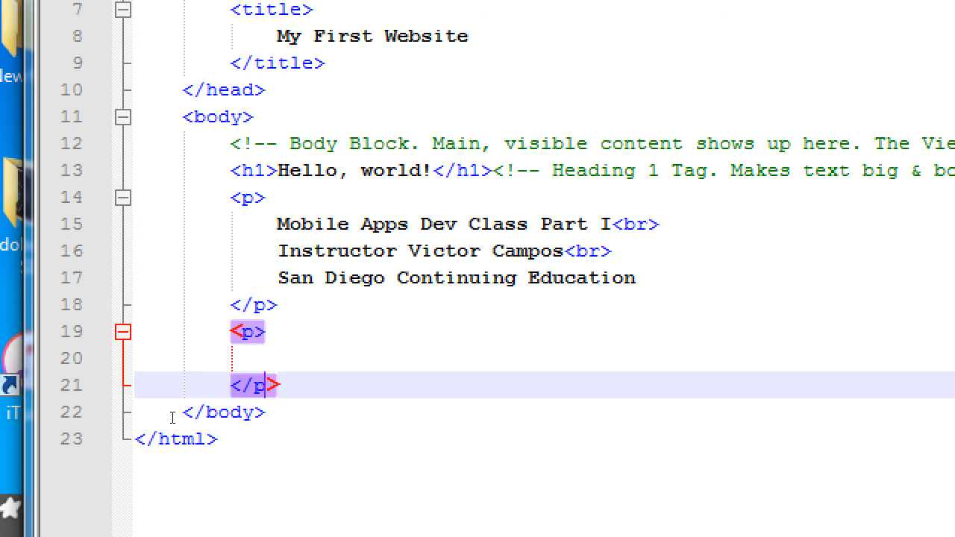
key(Up)
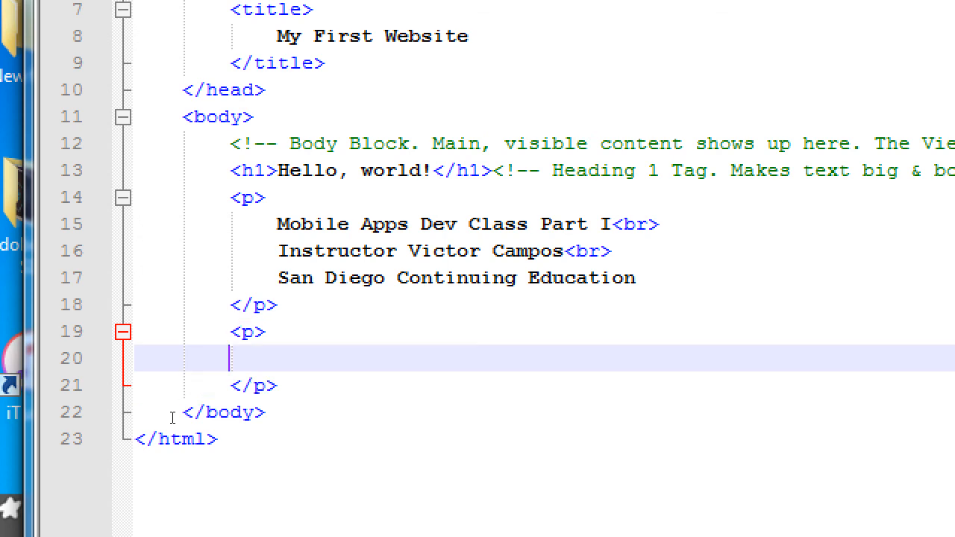
key(Tab)
text(Sign up on the we)
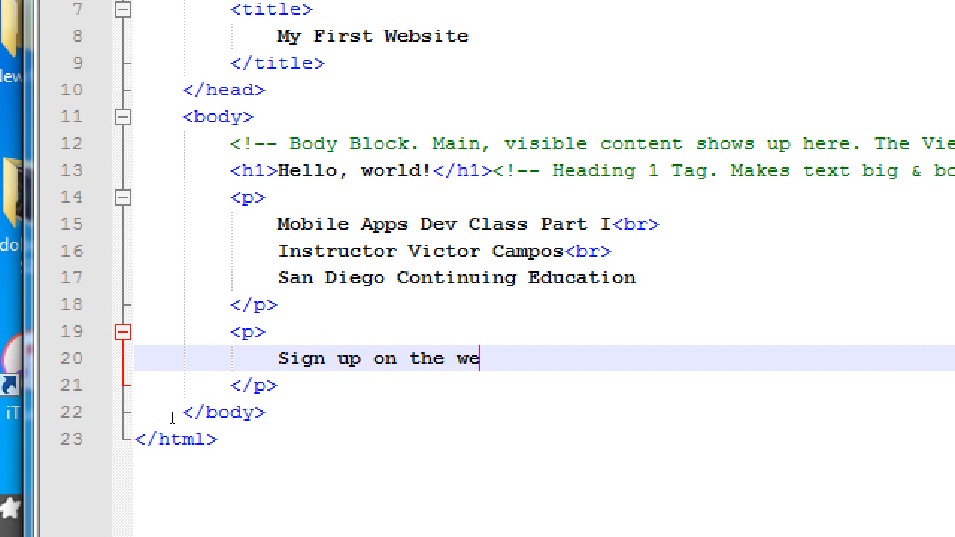
text(bsite!)
text(<a>)
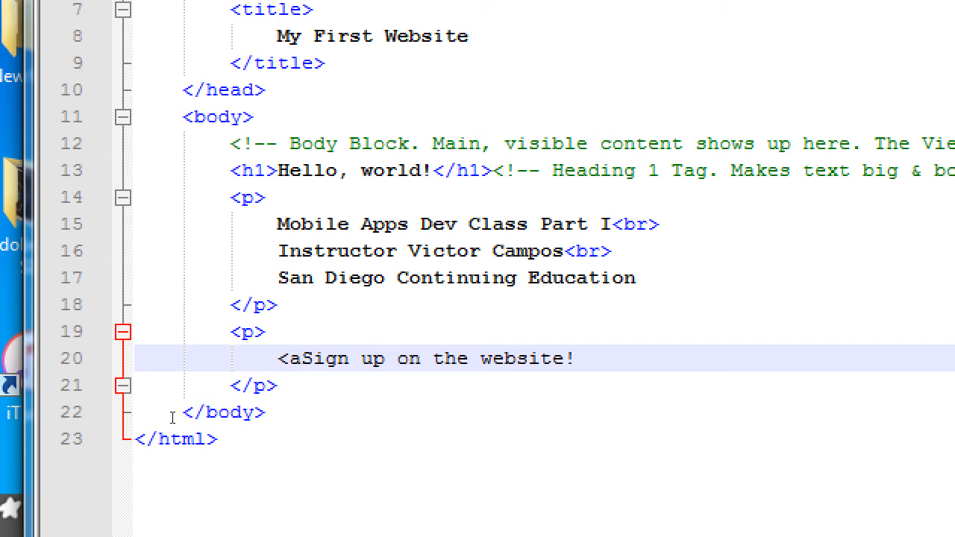
Step: Wrap Sign up on the website! in <a> and </a> anchor tags
key(End)
text(</a>)
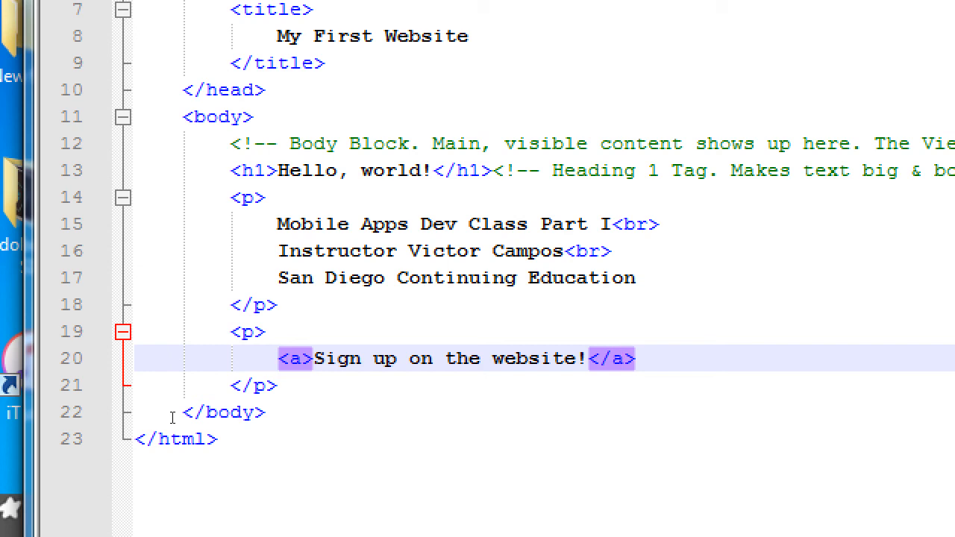
key(Up)
Step: Write the multi-line comment 'A Tag to make an Active Link (to a URL) Requires an Attribute' above the link
key(Return)
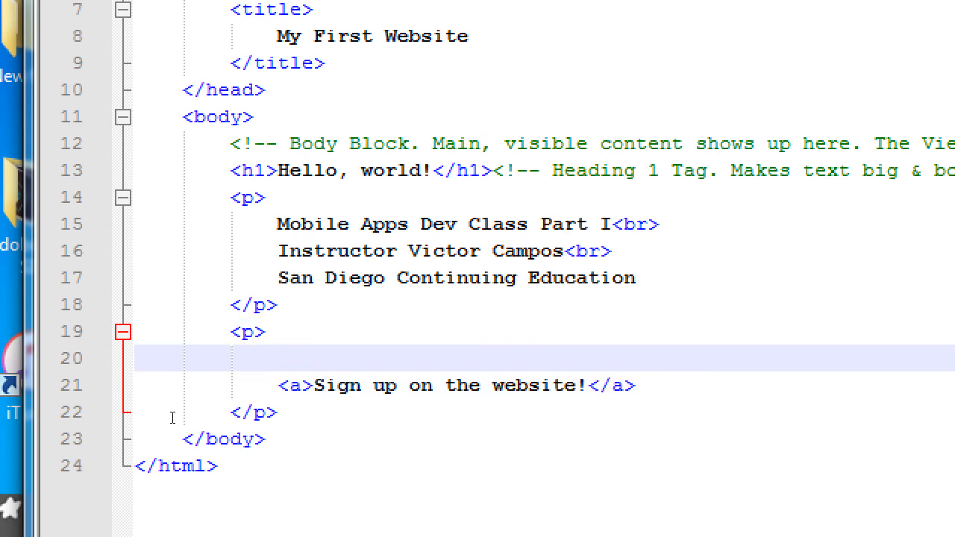
text(<!-- -->)
key(Left)
key(Left)
key(Left)
key(Left)
text(A Tag to make an Active Link (to a )
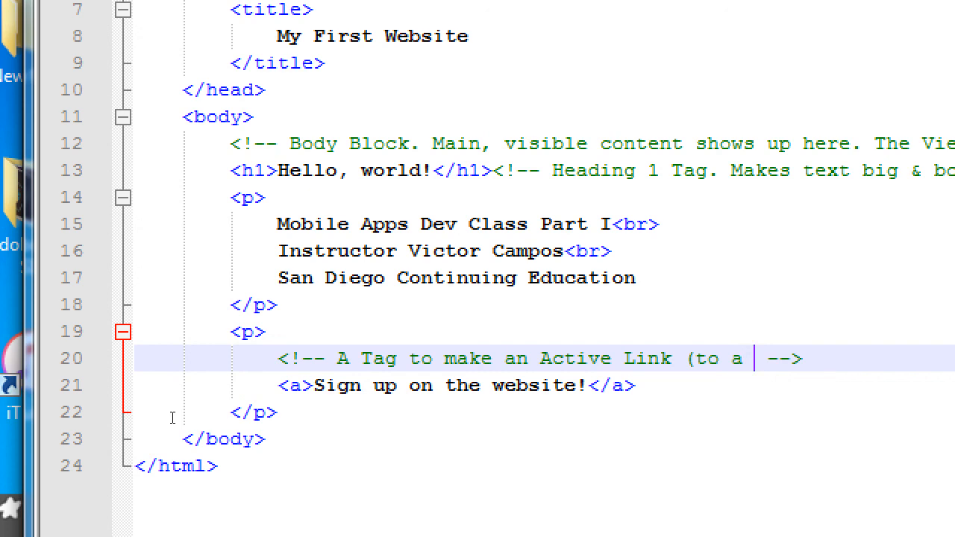
text(URL))
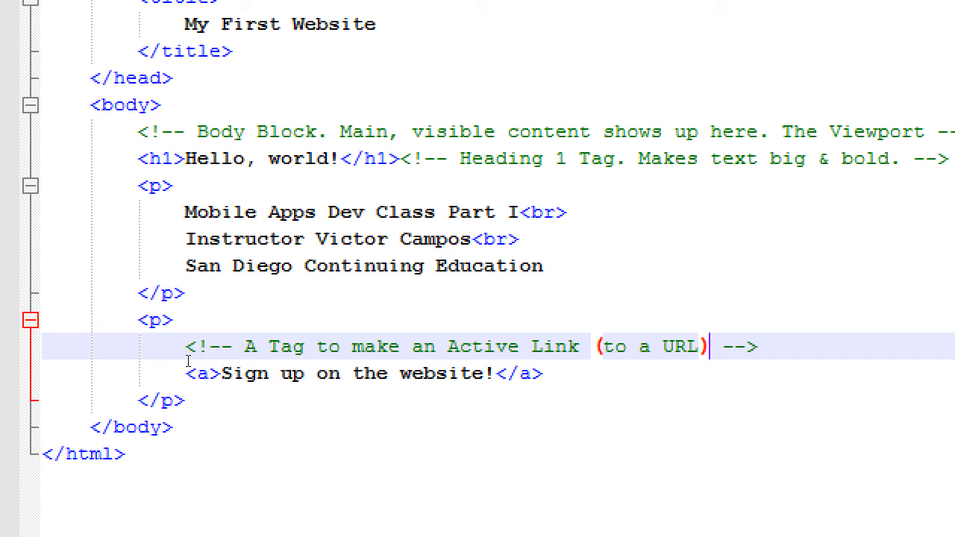
key(Right)
key(Return)
key(Tab)
key(Return)
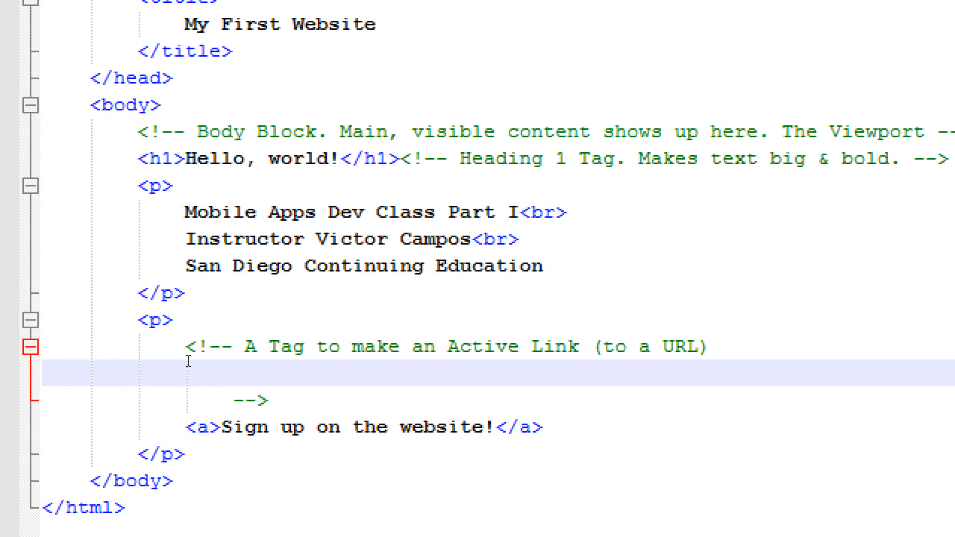
key(BackSpace)
key(Up)
key(Tab)
text(Requires)
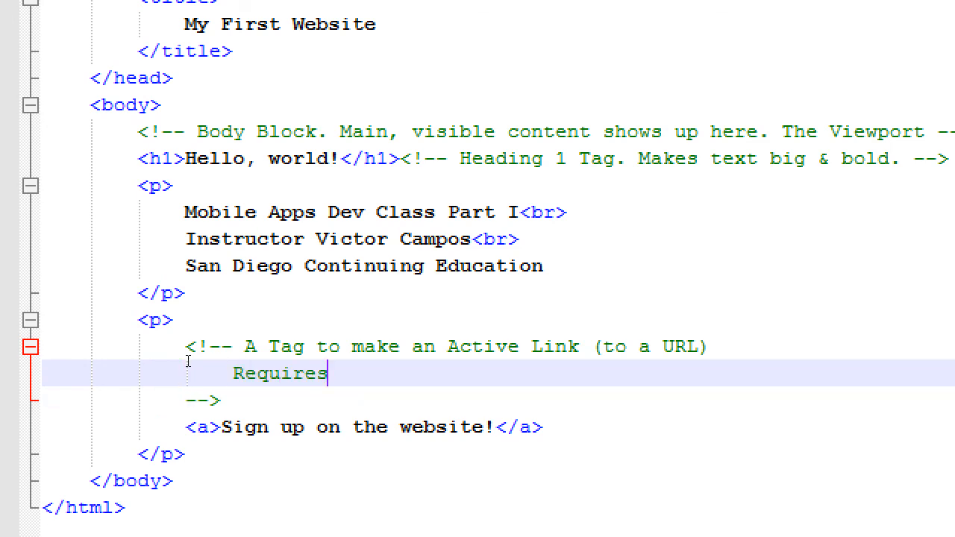
text( an Attribute)
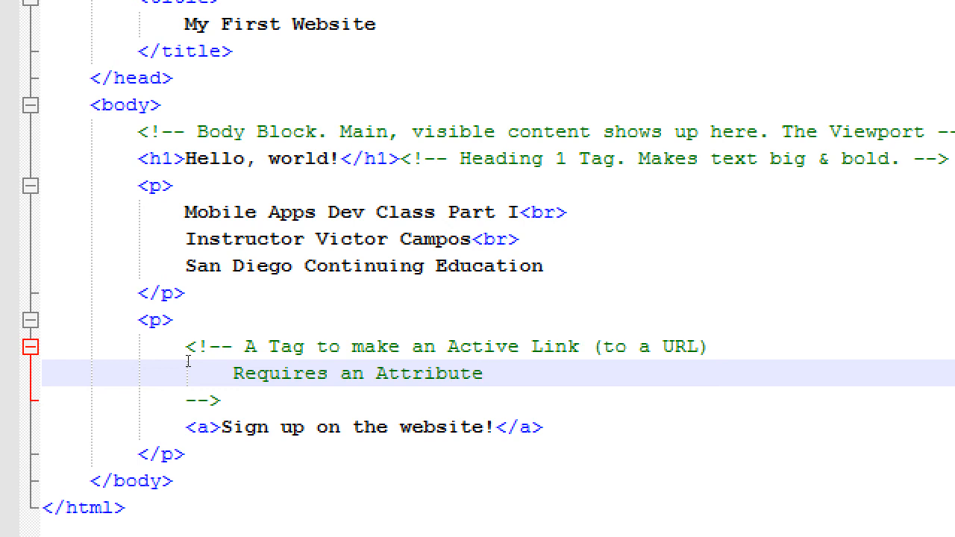
Step: Add a space inside the opening <a> tag to make room for an attribute
key(Down)
key(Down)
key(ctrl+Left)
key(ctrl+Left)
key(ctrl+Left)
key(Left)
key(Left)
key(Left)
key(Left)
key(Left)
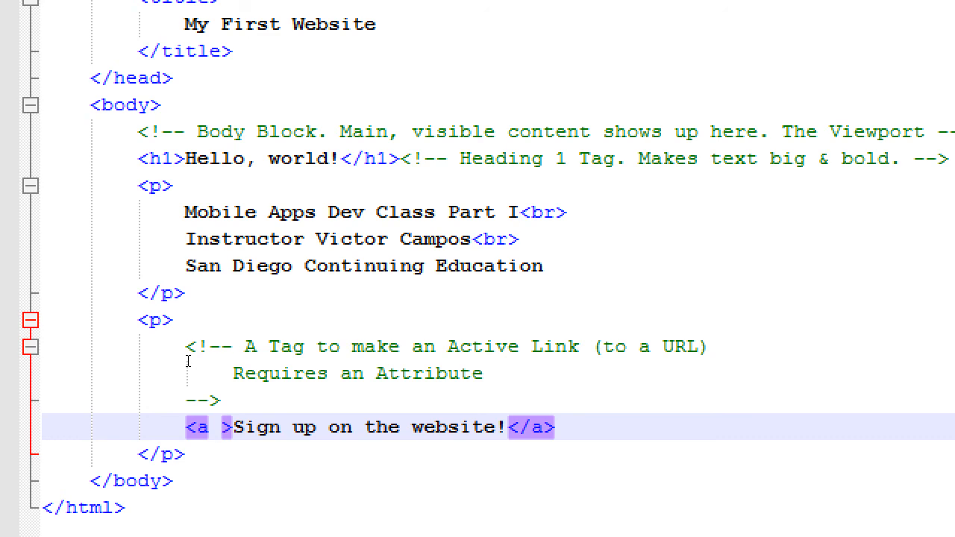
text(href)
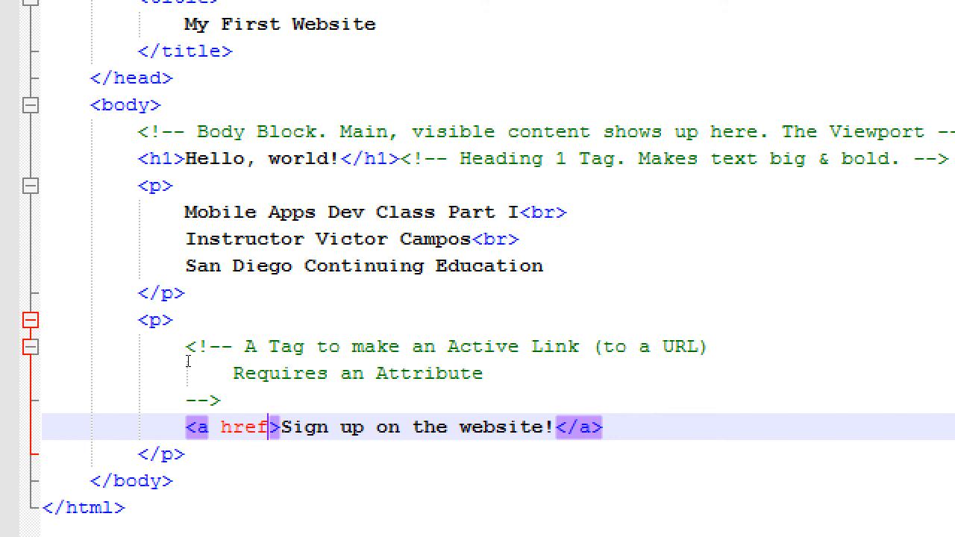
text(=")
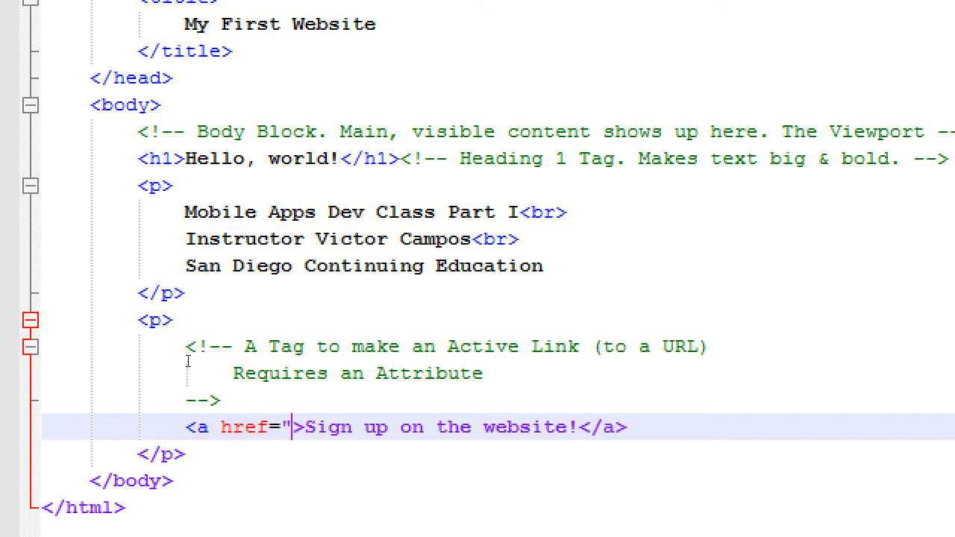
text(")
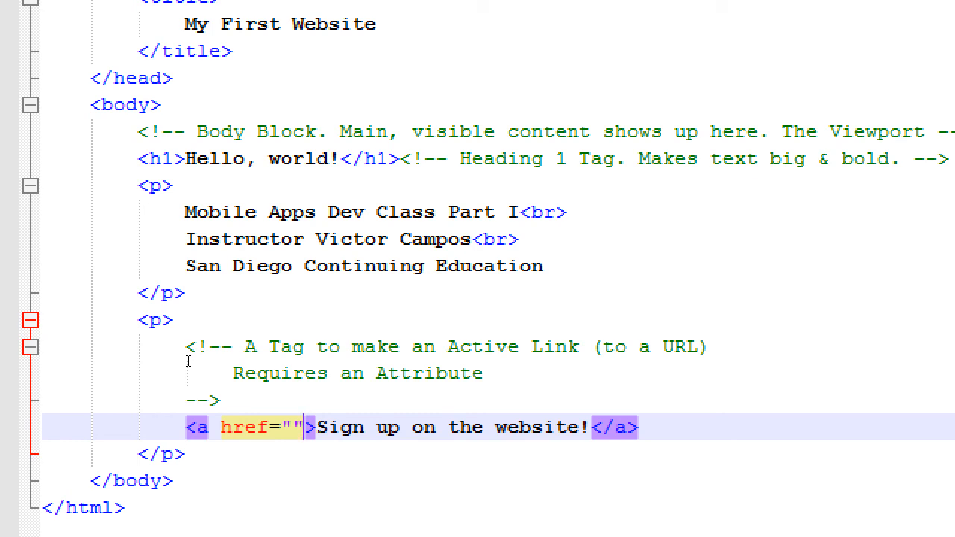
key(BackSpace)
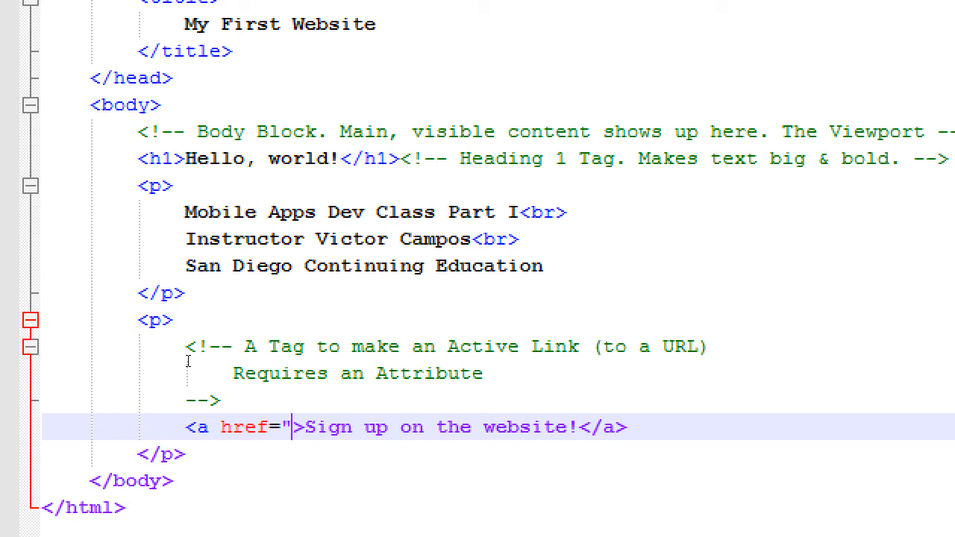
text(")
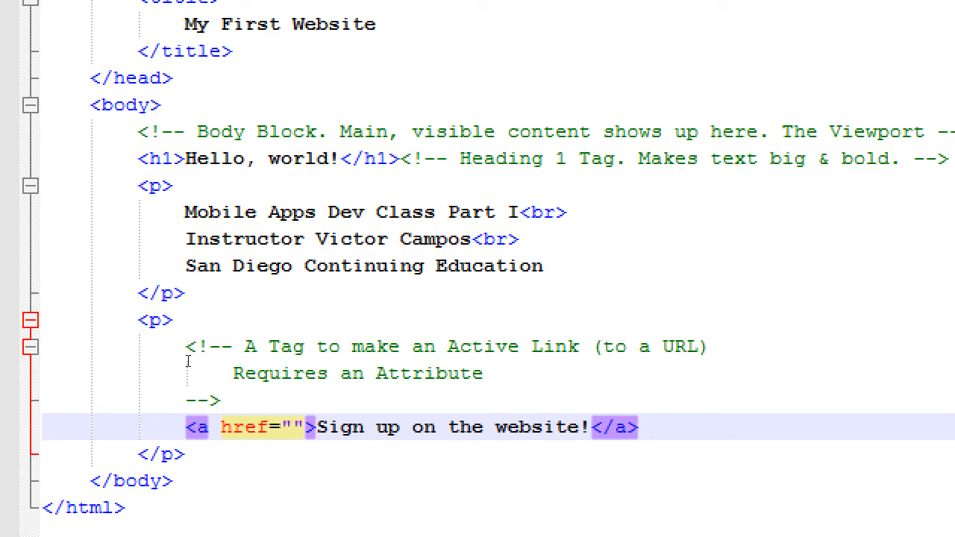
text(http://sdce.edu)
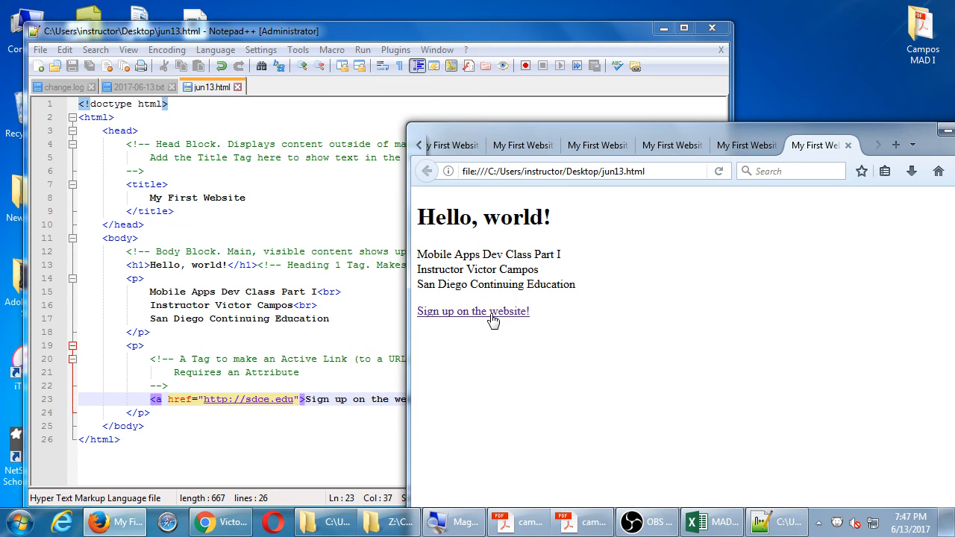
Step: Follow the Sign up on the website! link to sdce.edu and close all other tabs
click(492, 313)
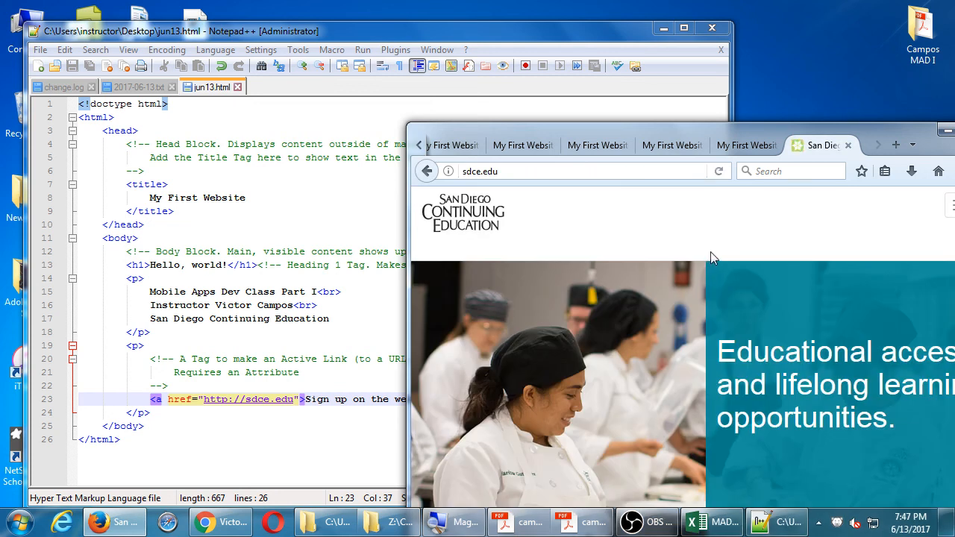
right_click(805, 146)
click(864, 274)
click(677, 398)
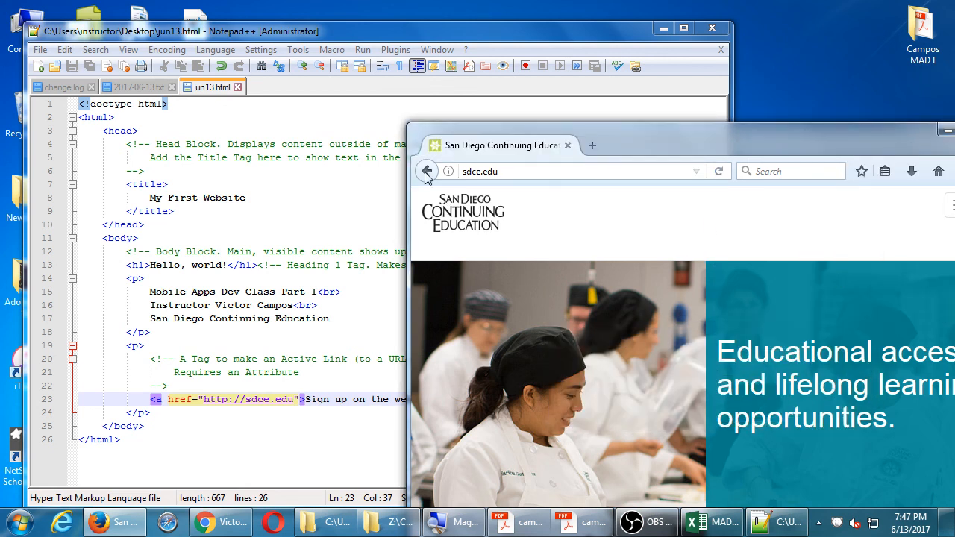
Step: Go back to the local page, follow the link again, then close Firefox
click(426, 171)
click(630, 291)
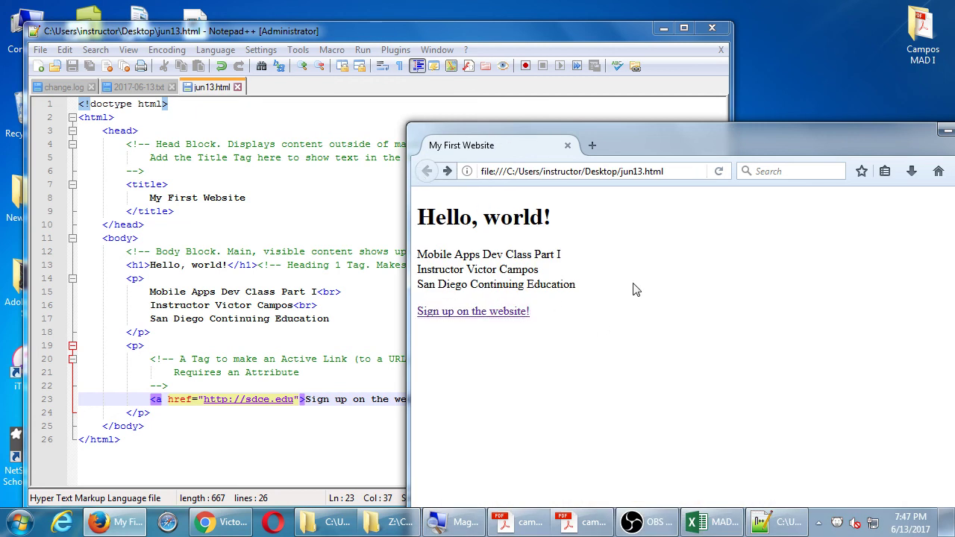
click(520, 317)
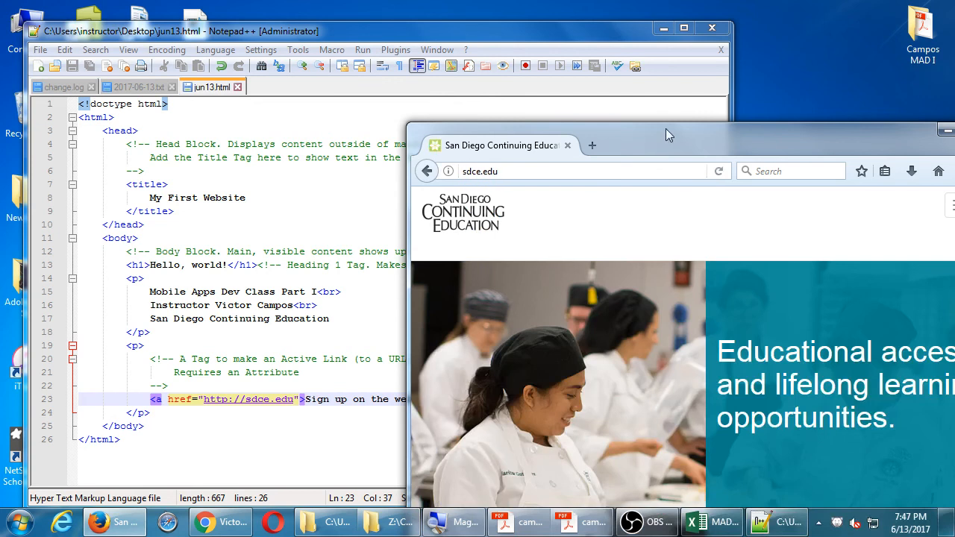
mouse_move(666, 135)
mouse_down()
mouse_move(511, 72)
mouse_move(320, 44)
mouse_up()
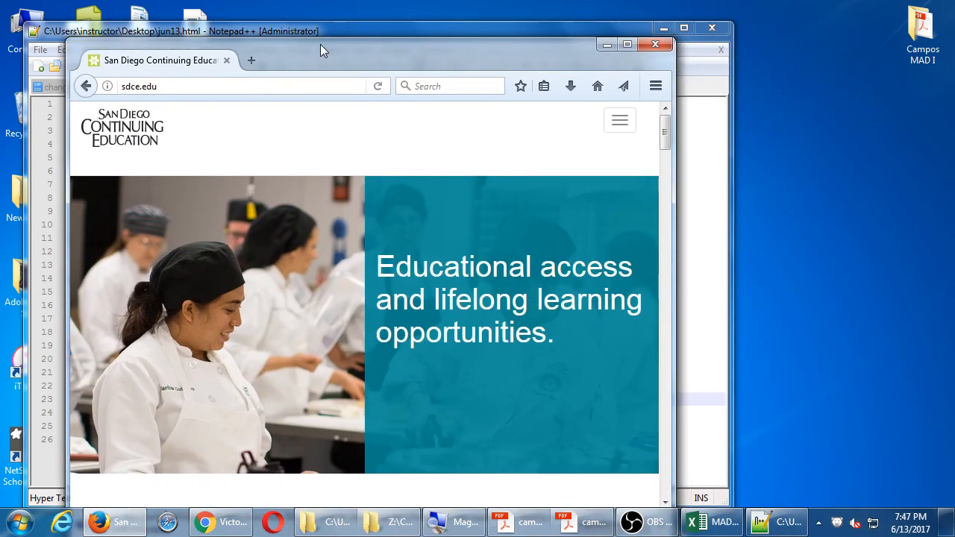
scroll(333, 289, down, 5)
scroll(311, 281, down, 5)
scroll(310, 281, up, 10)
click(655, 45)
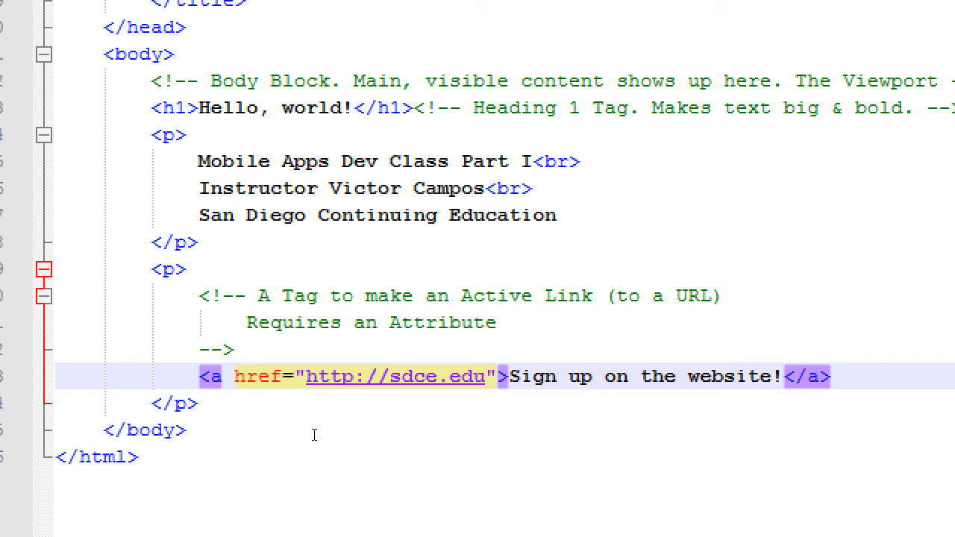
Step: Add target="_blank" after the href value so the sdce.edu link opens in a new tab
key(Right)
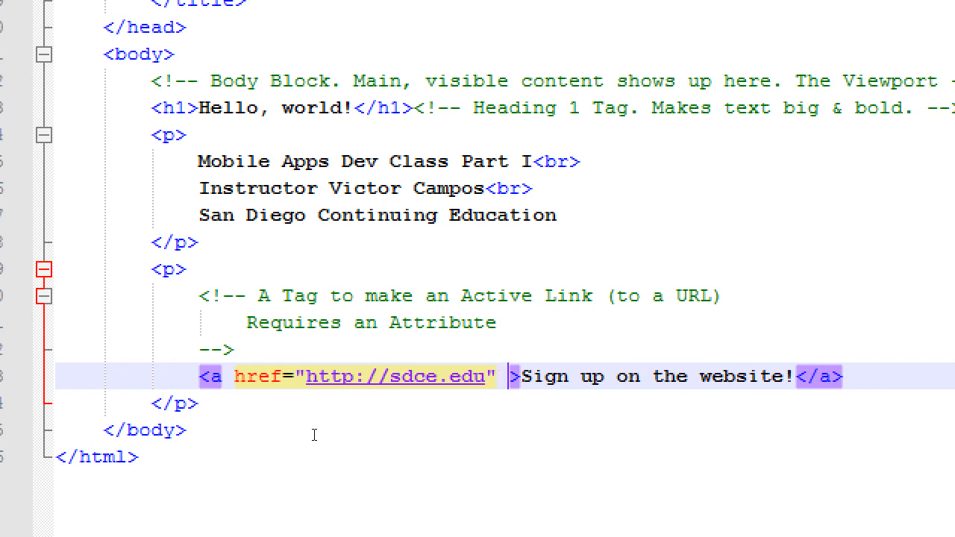
text(target="")
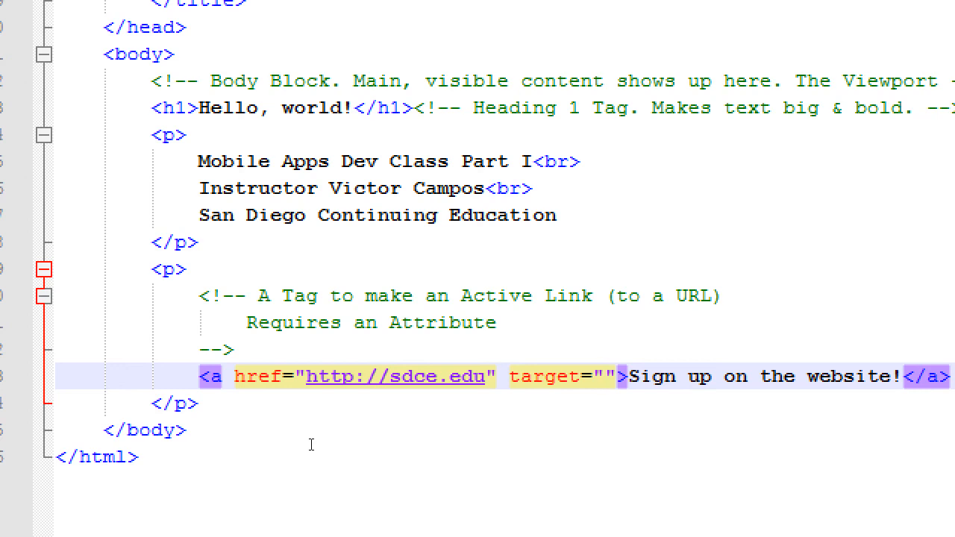
text(_blank)
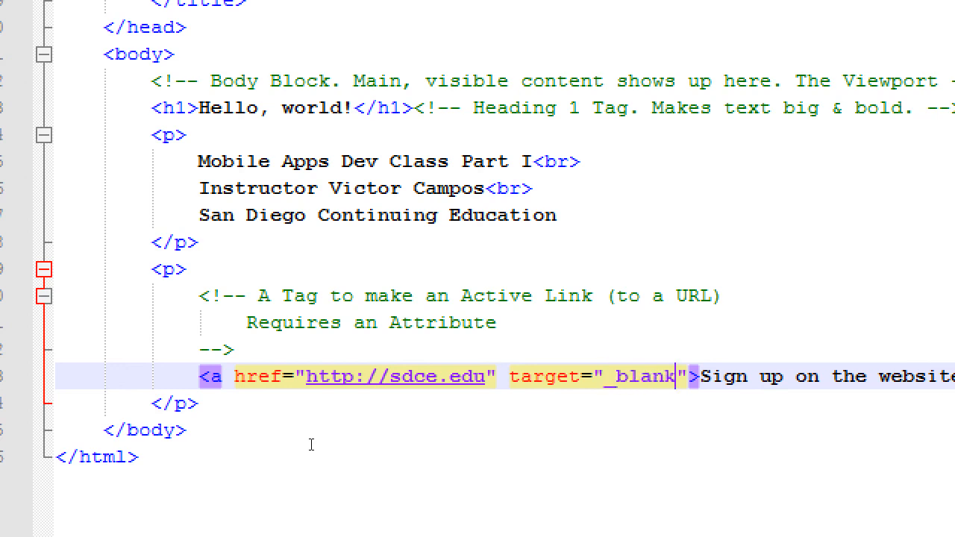
key(Left)
key(Left)
key(Left)
key(Left)
key(Left)
key(Left)
key(Right)
key(Right)
key(Right)
key(Right)
key(Right)
key(Right)
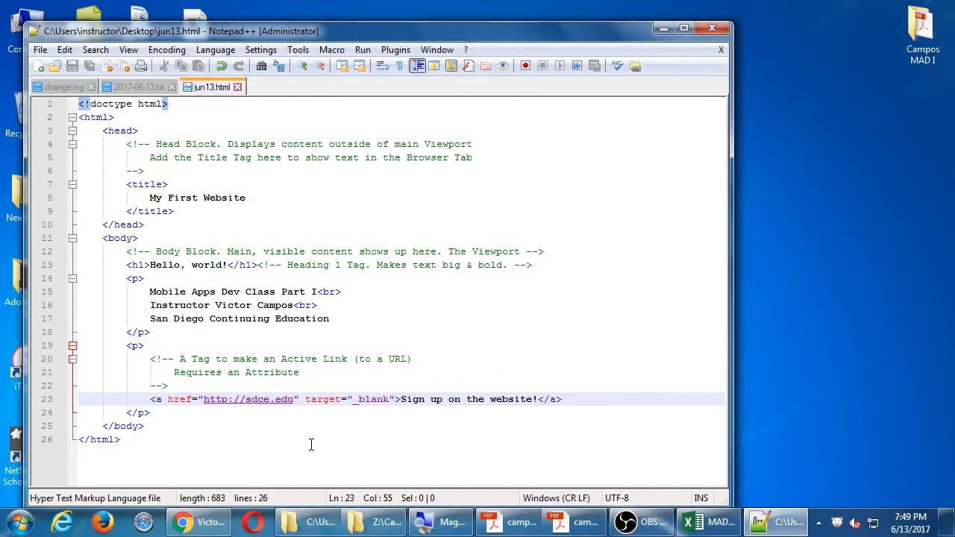
Step: Launch the page in Firefox, confirm the link opens sdce.edu in a new tab, close that tab and reveal the code
key(ctrl+alt+shift+x)
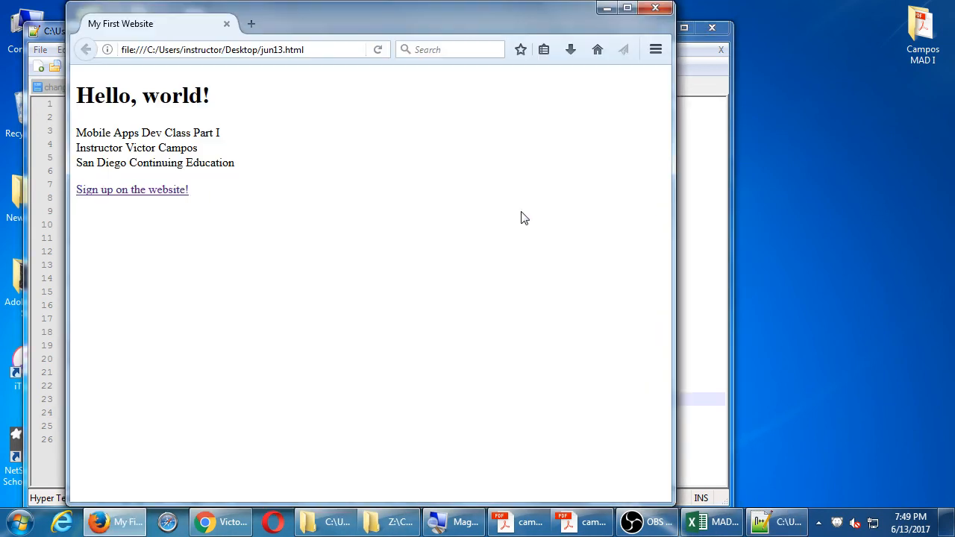
mouse_move(301, 10)
mouse_down()
mouse_move(658, 52)
mouse_move(482, 17)
mouse_move(437, 22)
mouse_up()
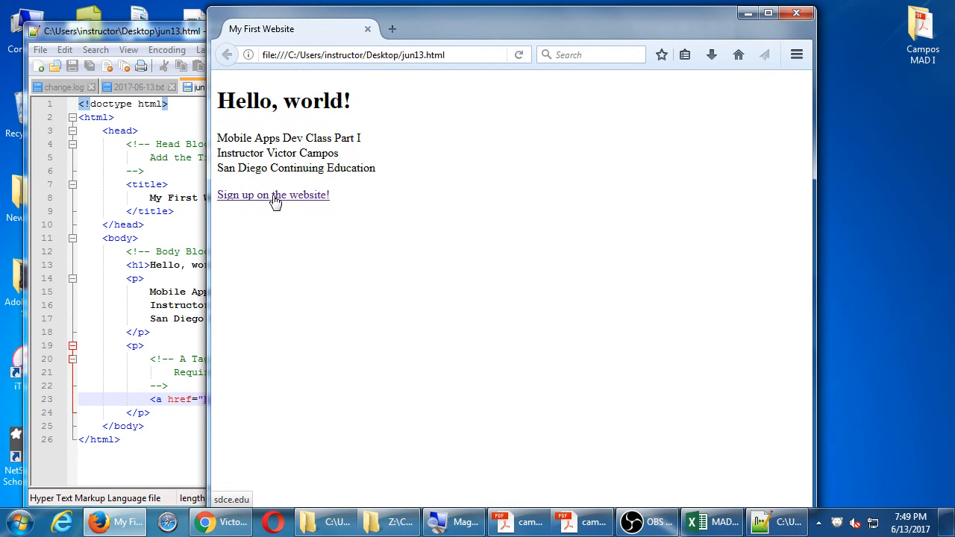
click(275, 198)
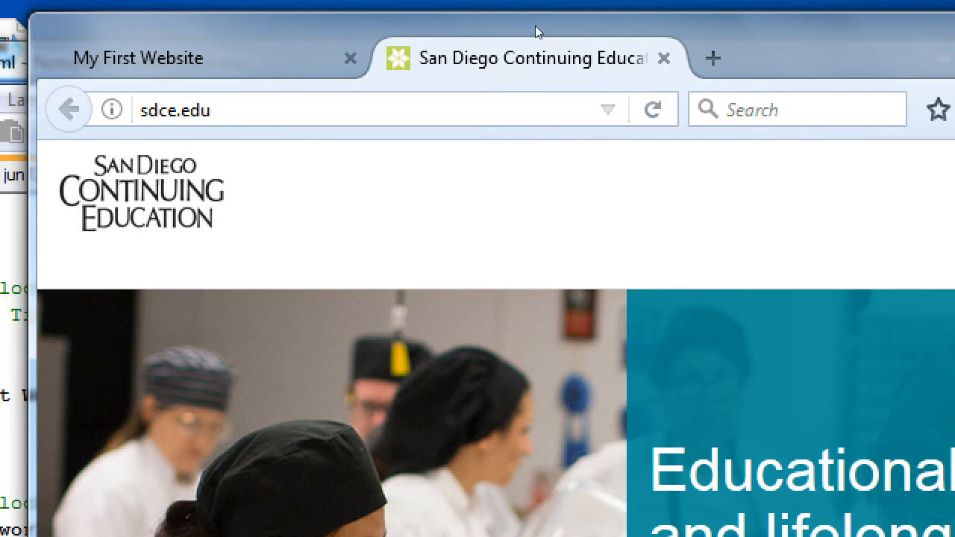
key(ctrl+w)
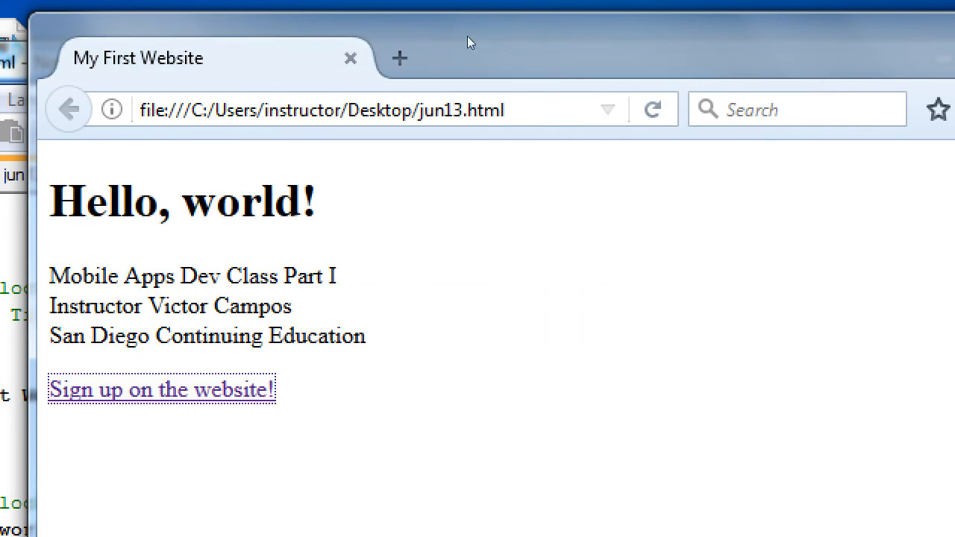
drag(465, 24, 587, 15)
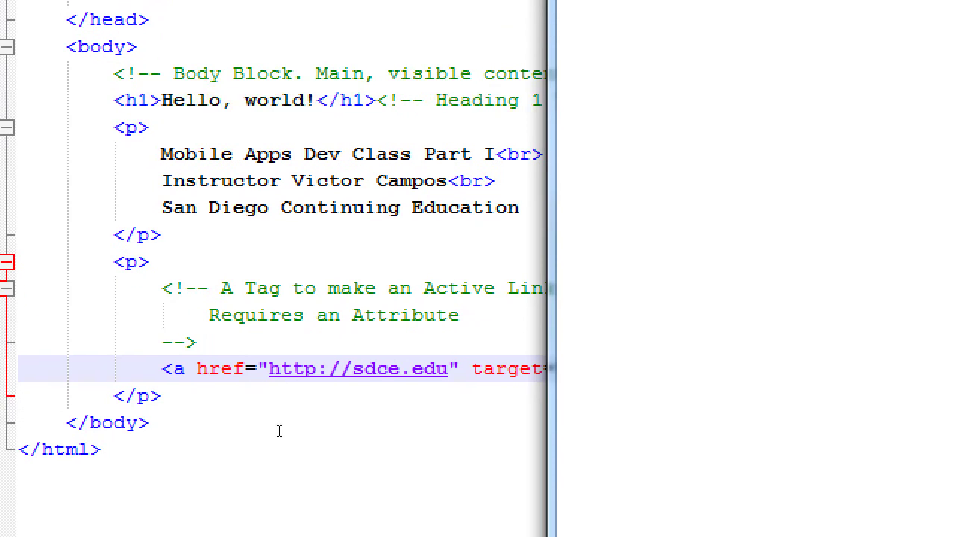
Step: Snap Notepad++ to the left half and Firefox to the right half of the screen
click(278, 431)
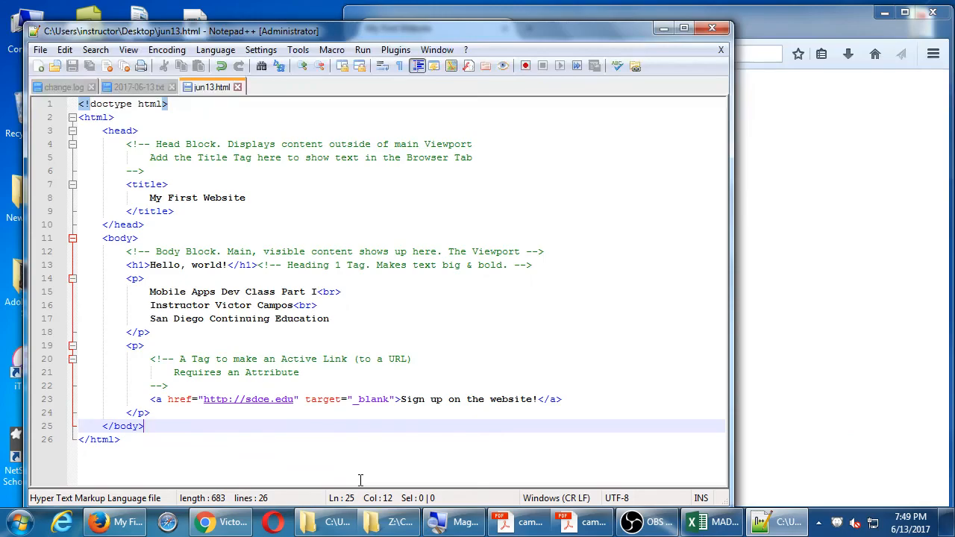
key(alt+Tab)
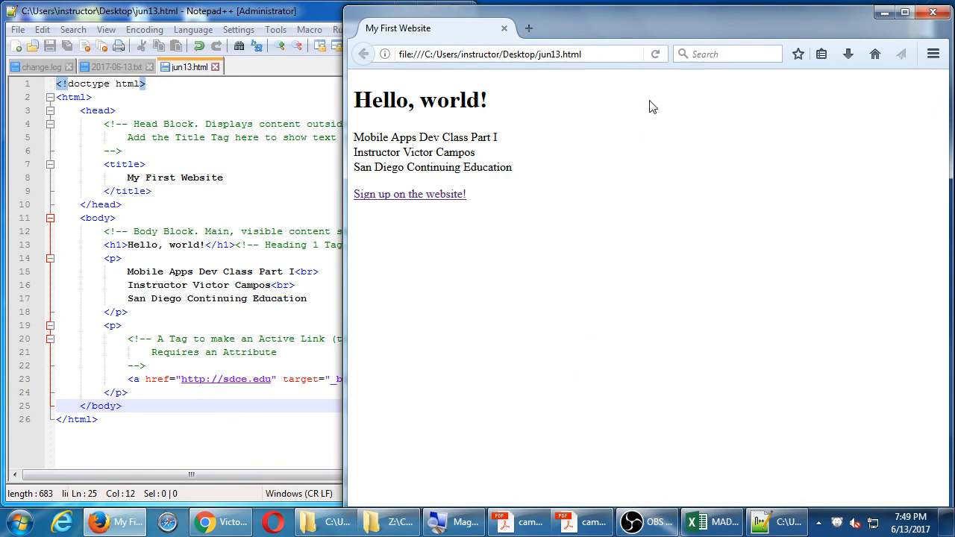
key(super+Right)
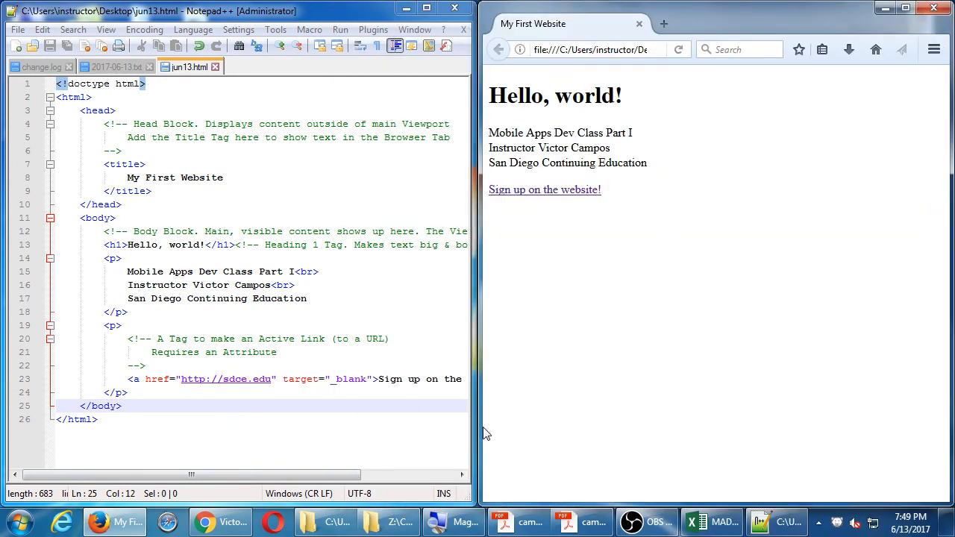
Step: Narrow Firefox and widen Notepad++ so whole code lines show
drag(486, 434, 675, 418)
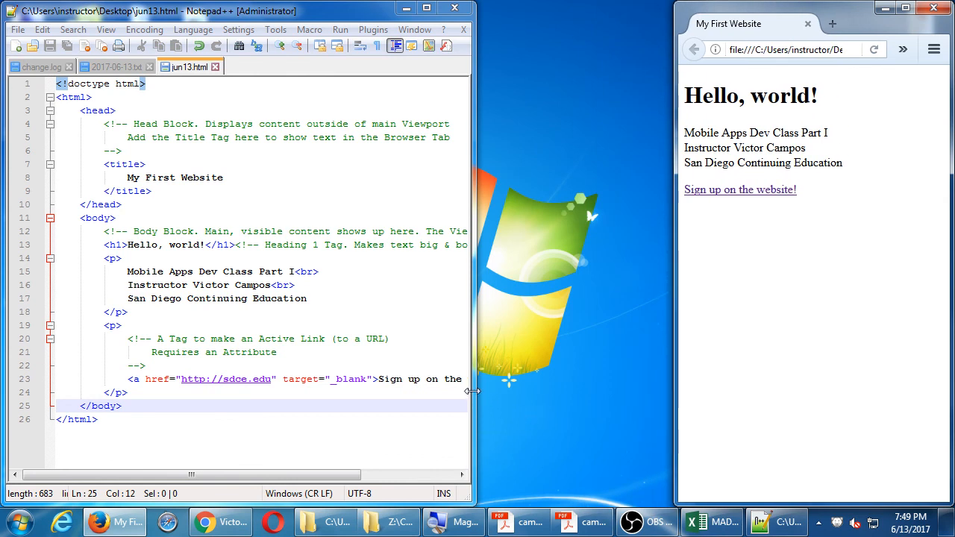
click(471, 392)
drag(472, 392, 663, 384)
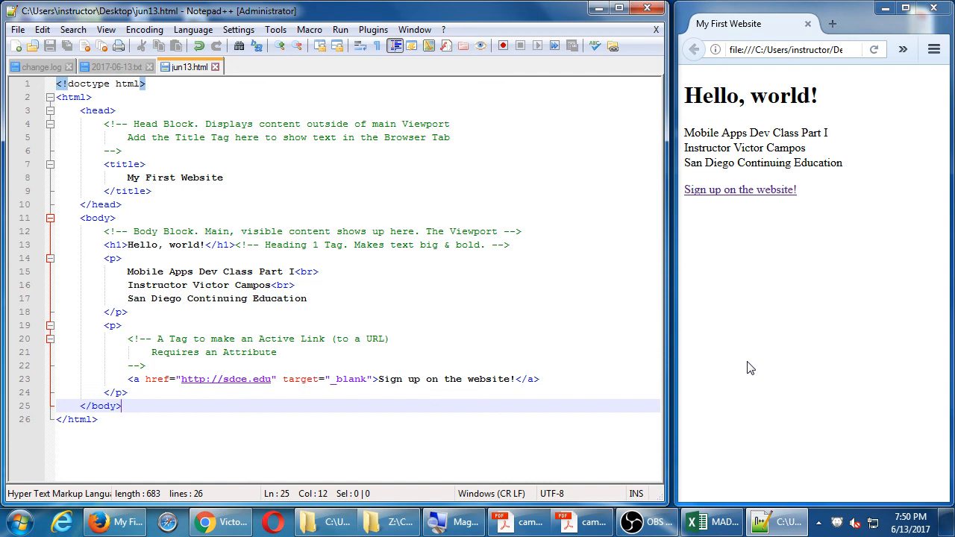
click(760, 249)
click(744, 192)
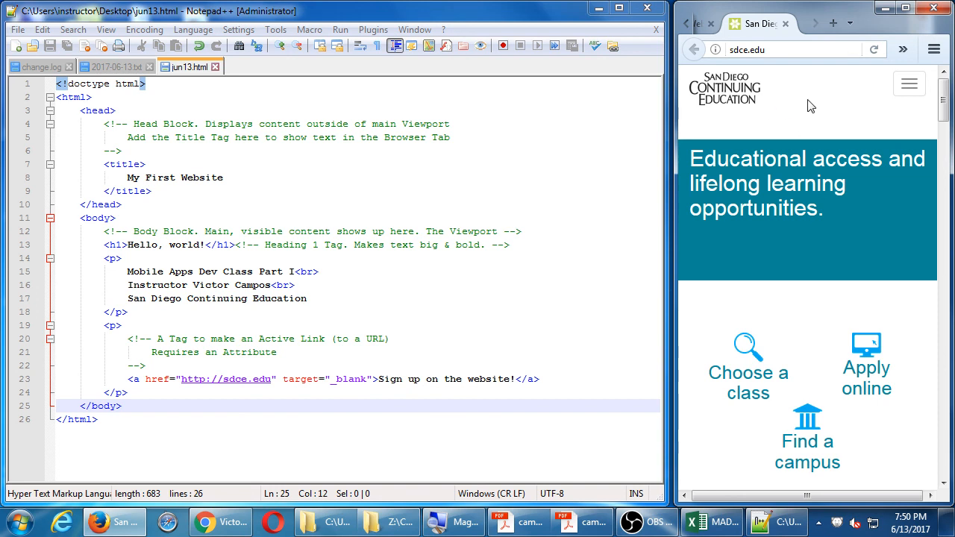
mouse_move(791, 50)
click(786, 24)
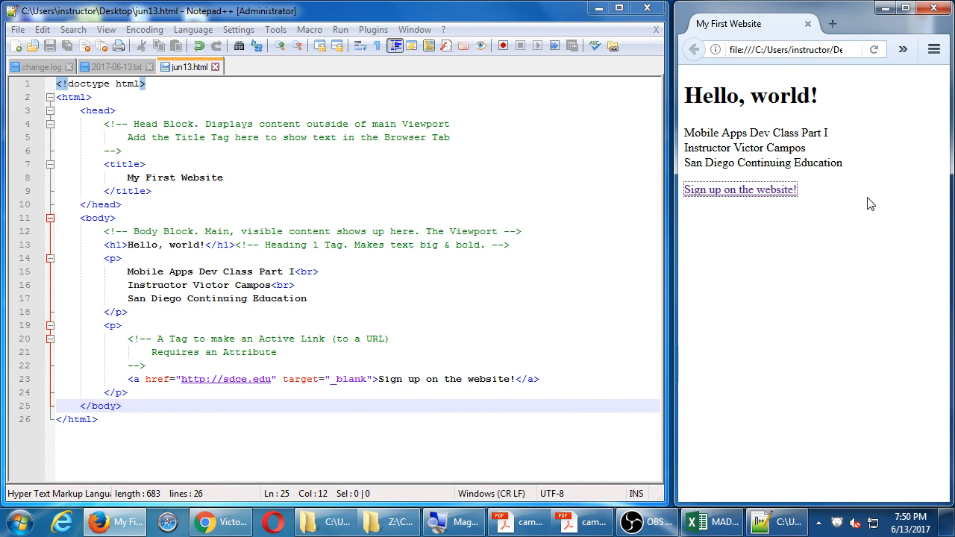
click(776, 191)
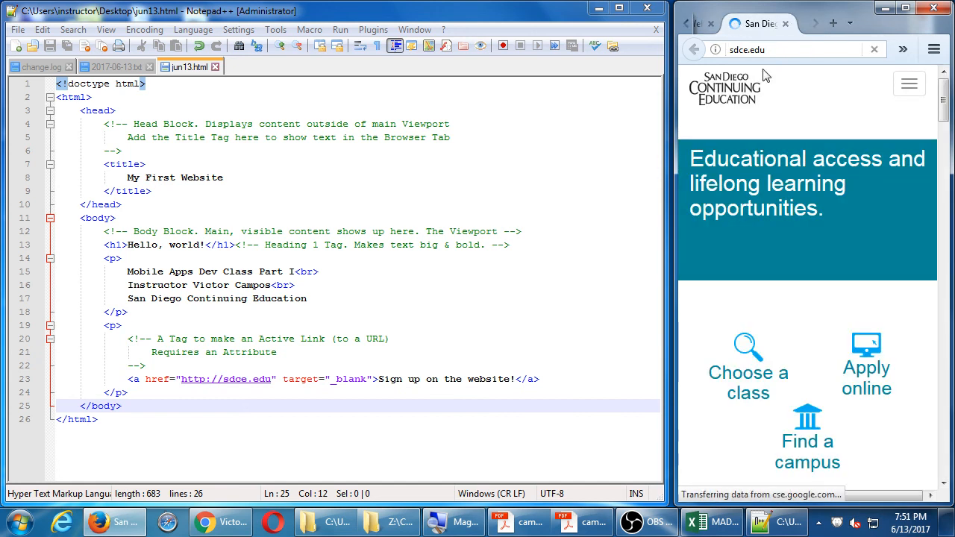
click(785, 24)
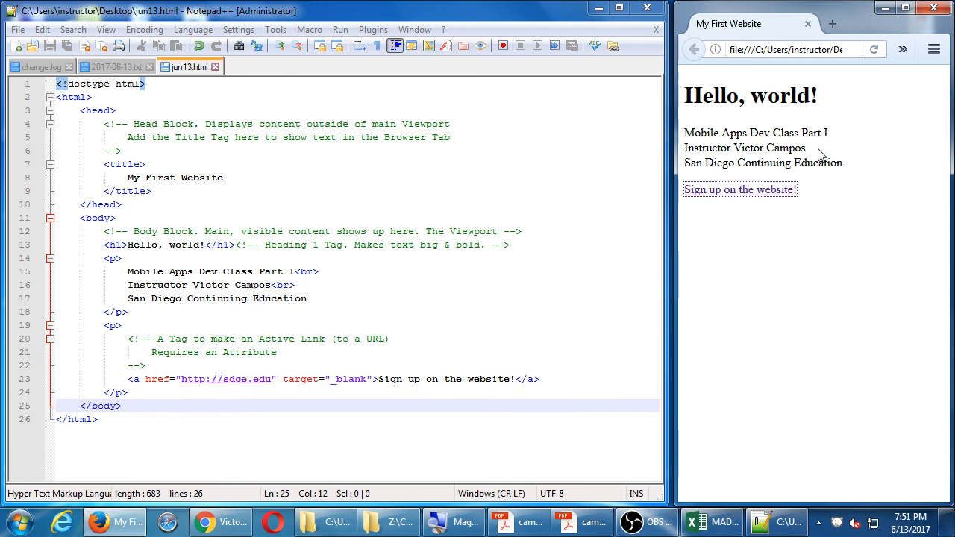
click(828, 197)
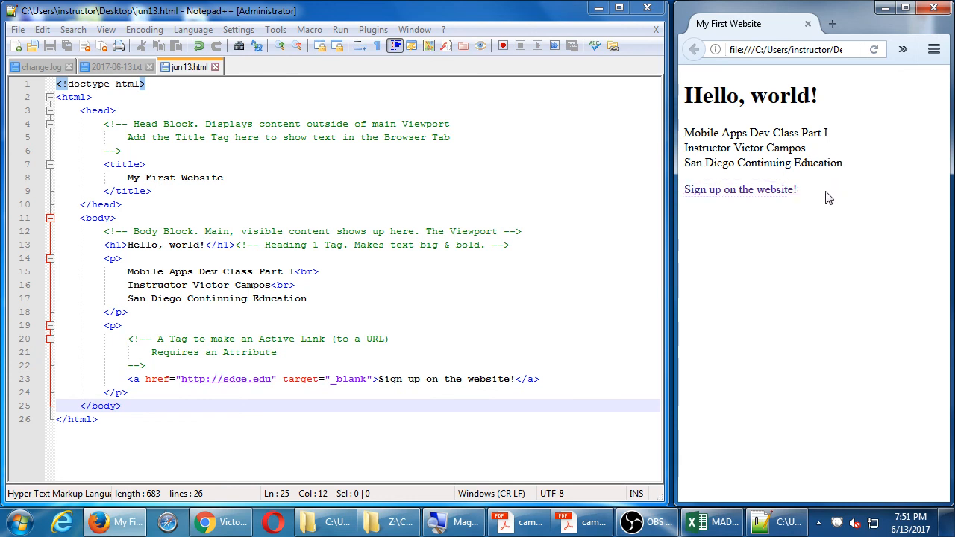
Step: Point out the word website on line 23 and the instructor's name in the rendered page
double_click(494, 380)
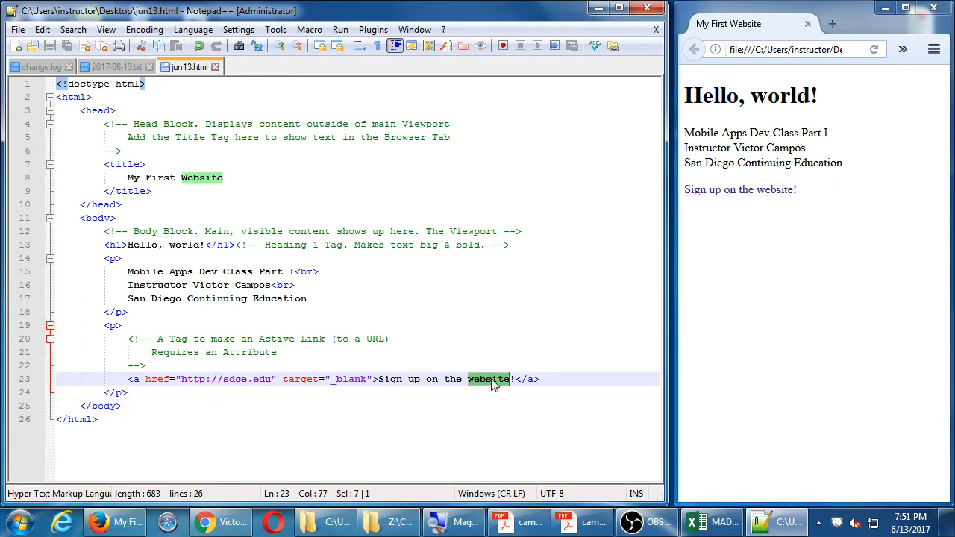
click(542, 378)
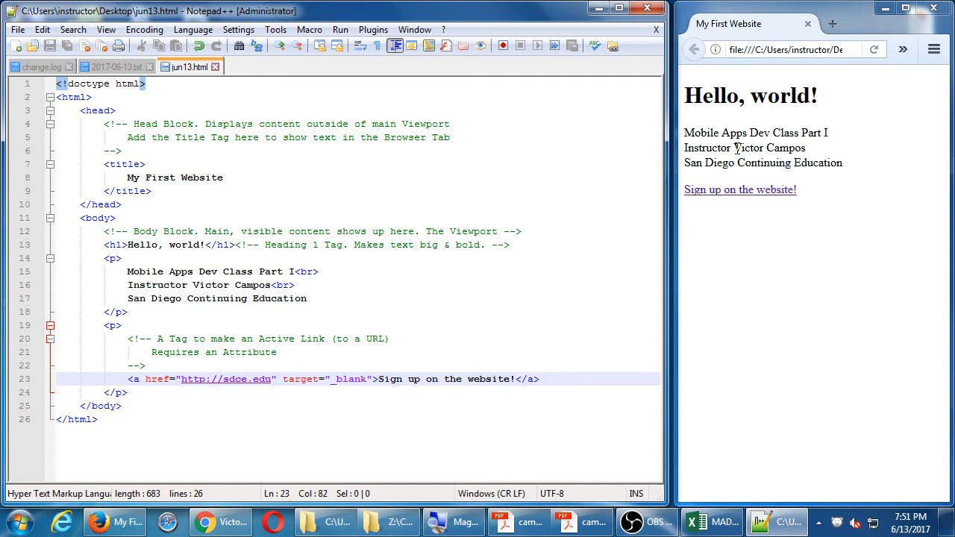
drag(735, 148, 811, 153)
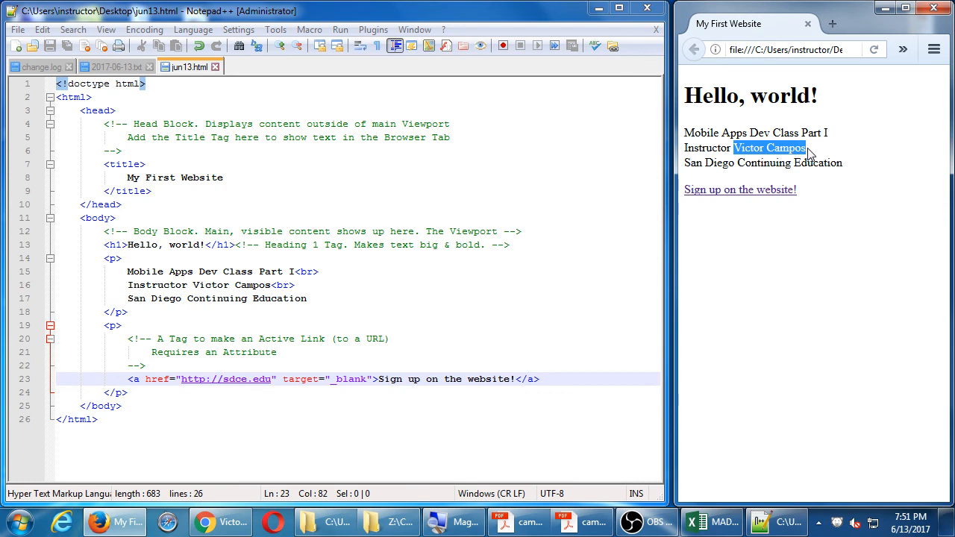
click(829, 156)
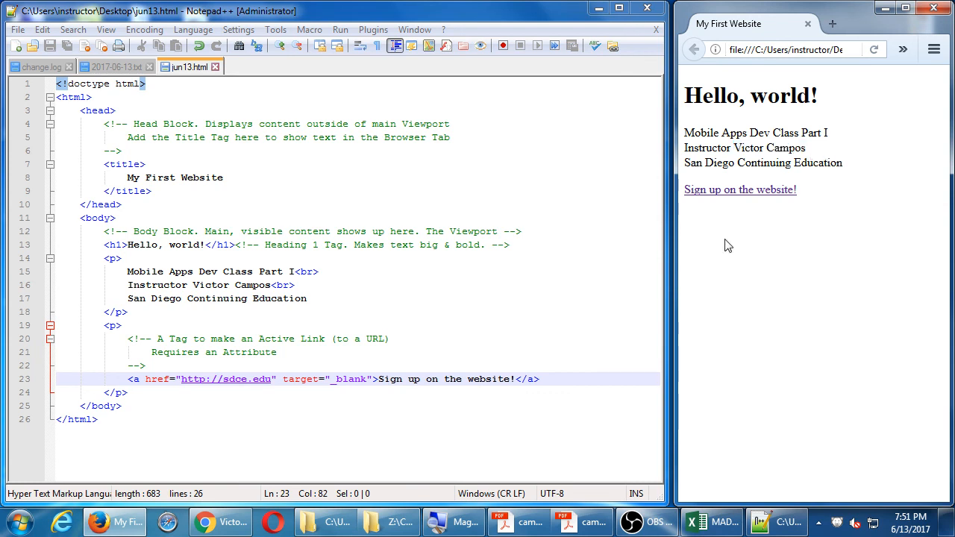
click(549, 377)
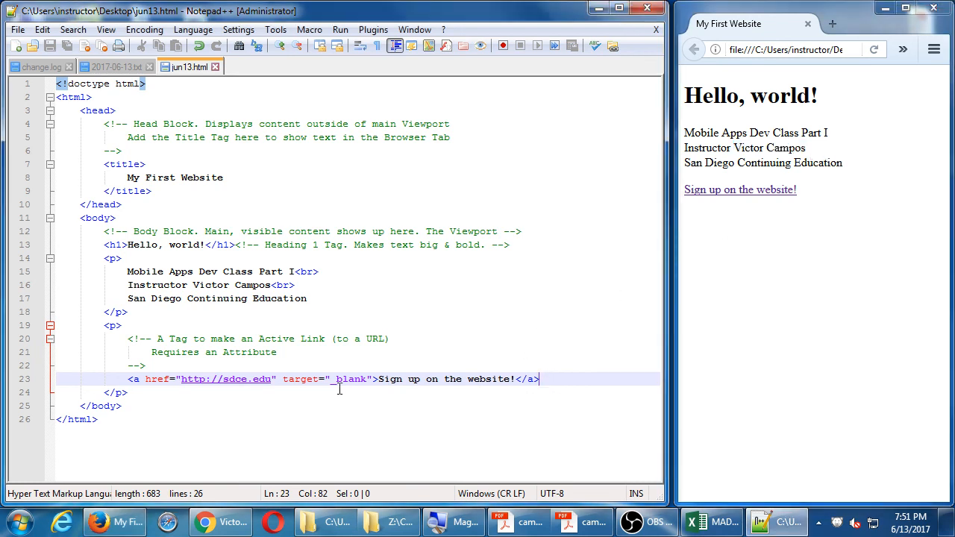
Step: Highlight the href and target attributes on line 23, then open sdce.edu from the sign-up link
drag(360, 379, 288, 379)
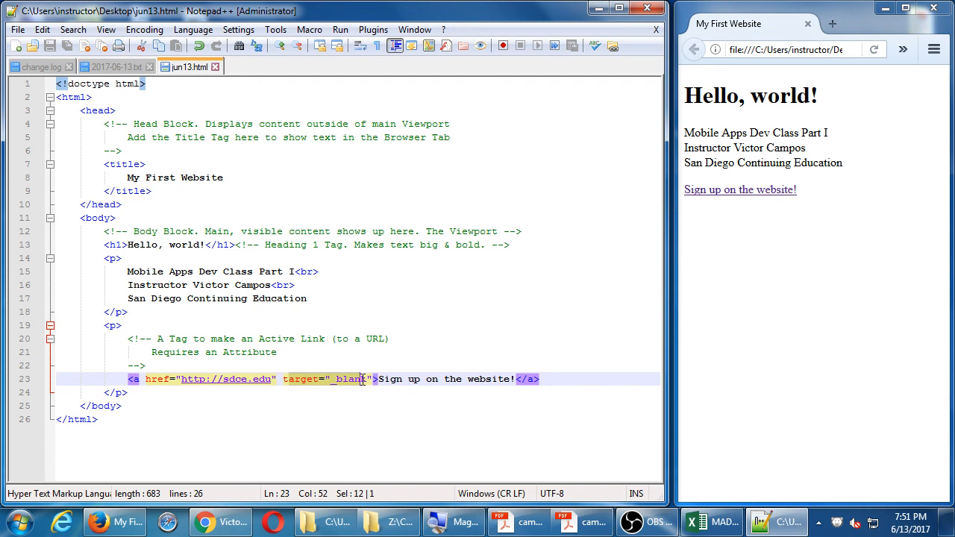
drag(146, 379, 230, 379)
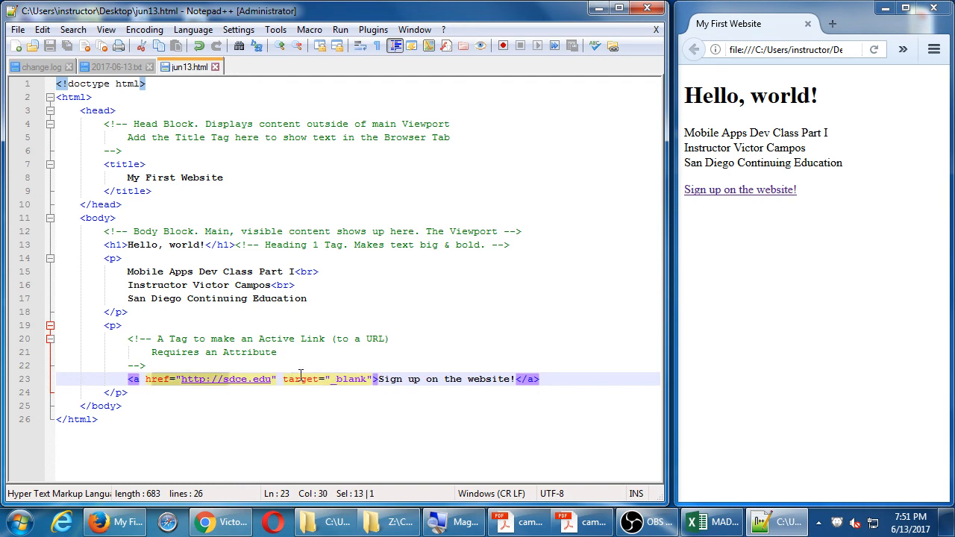
drag(301, 379, 324, 379)
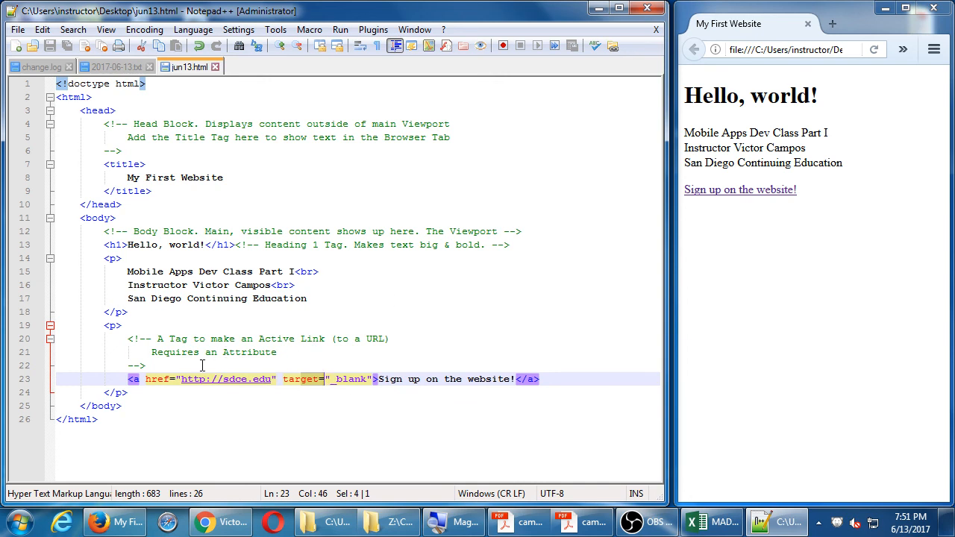
drag(159, 379, 222, 378)
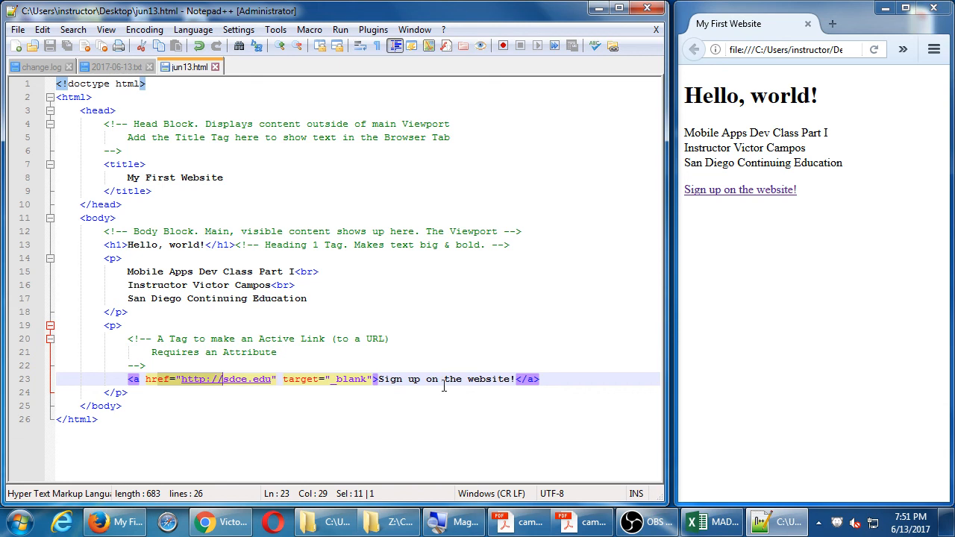
click(550, 379)
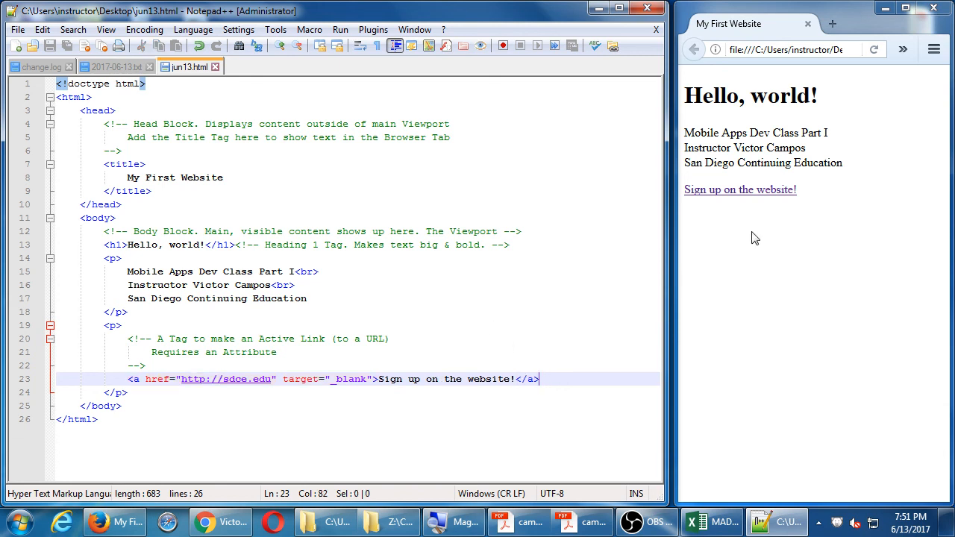
click(769, 189)
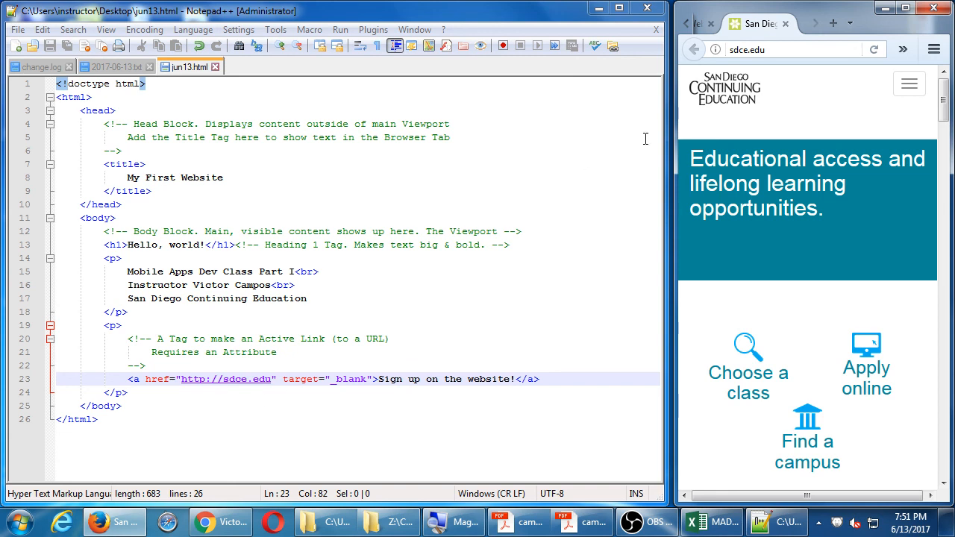
Step: Close the sdce.edu tab, reopen it via the sign-up link, browse the site and close it again
click(786, 25)
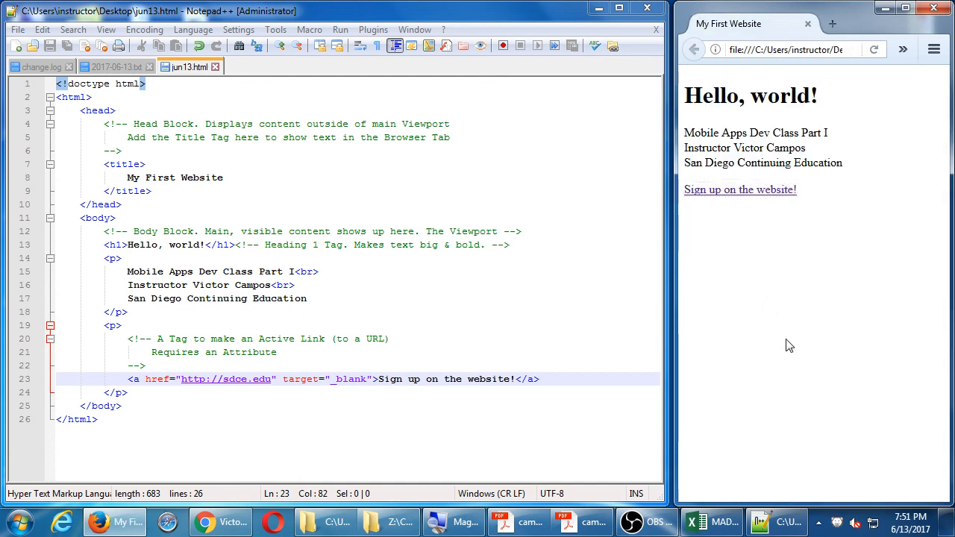
click(761, 189)
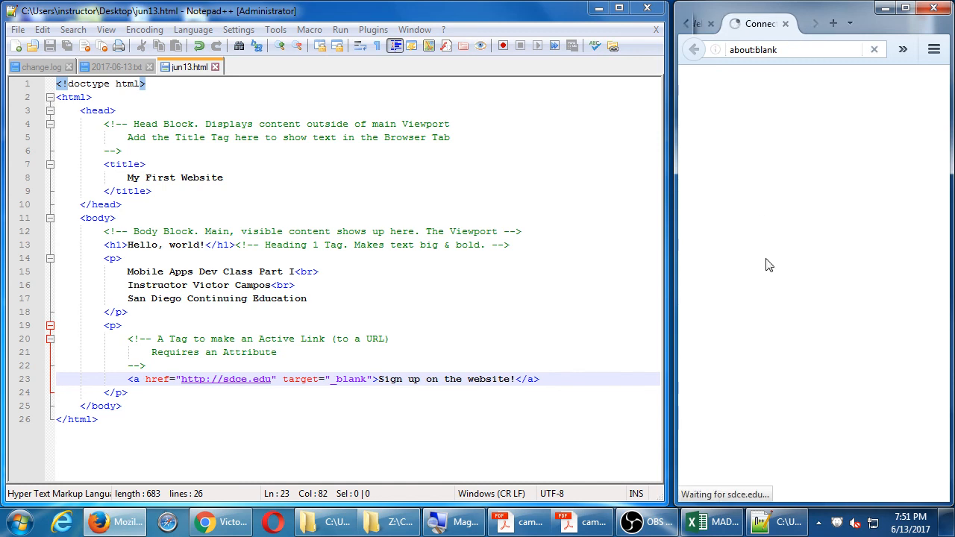
scroll(742, 262, down, 2)
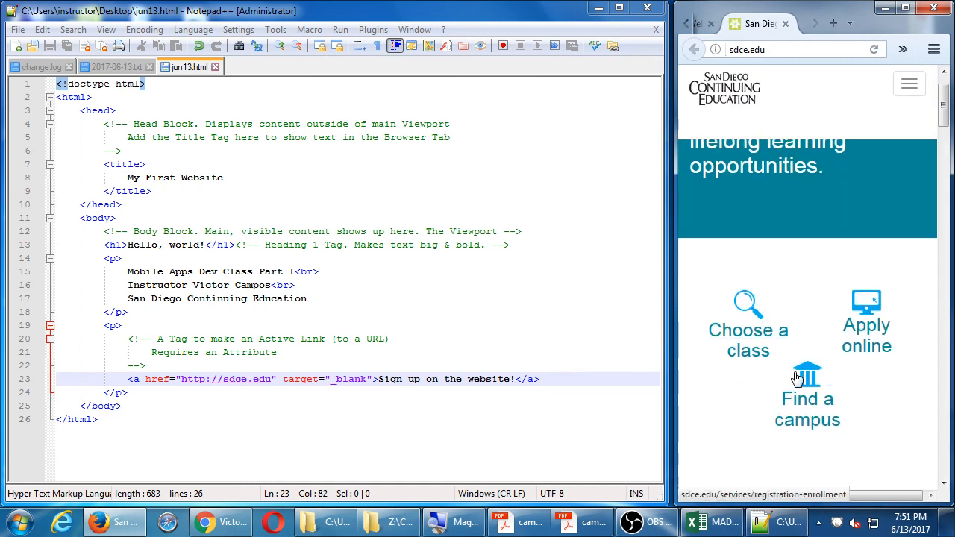
scroll(835, 353, down, 5)
scroll(835, 353, down, 5)
scroll(835, 352, down, 5)
scroll(834, 348, up, 5)
scroll(834, 348, up, 5)
scroll(834, 348, up, 1)
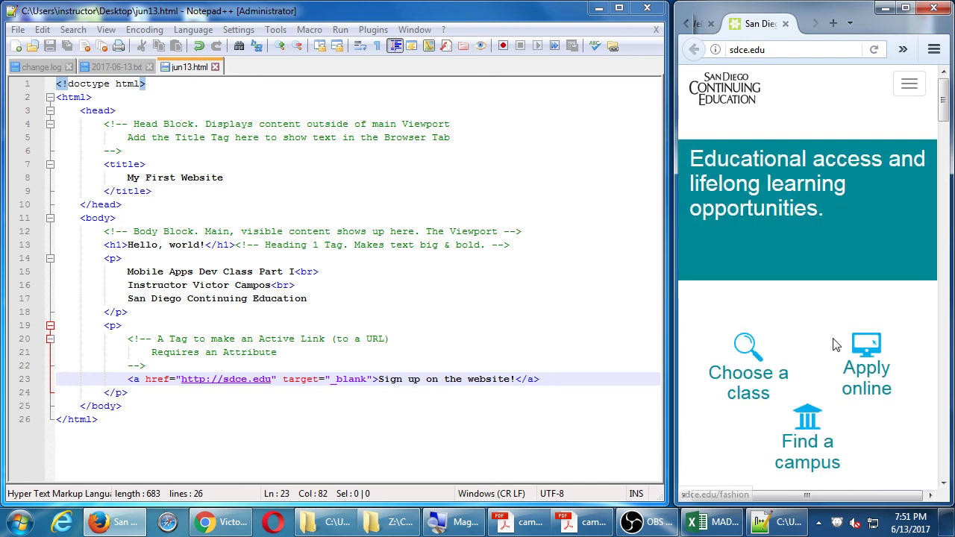
click(748, 373)
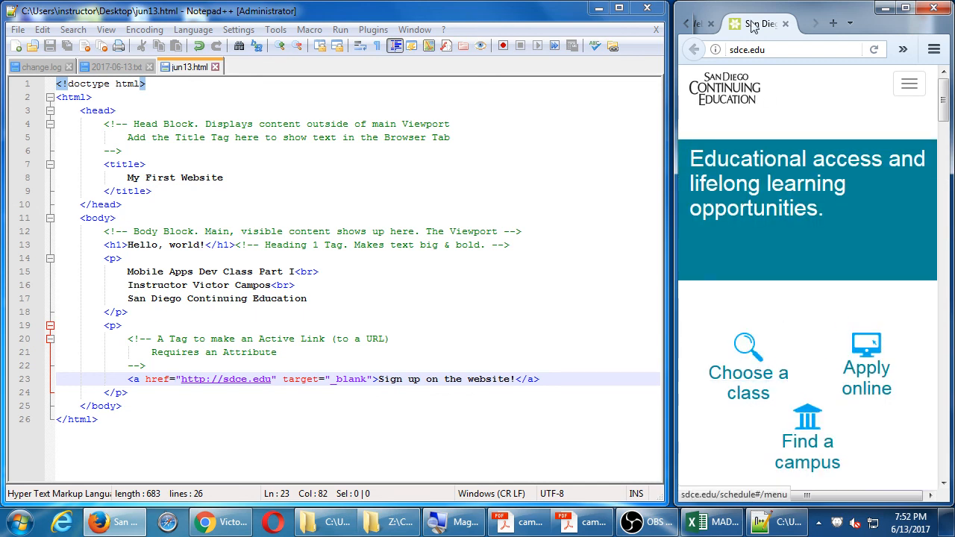
click(785, 24)
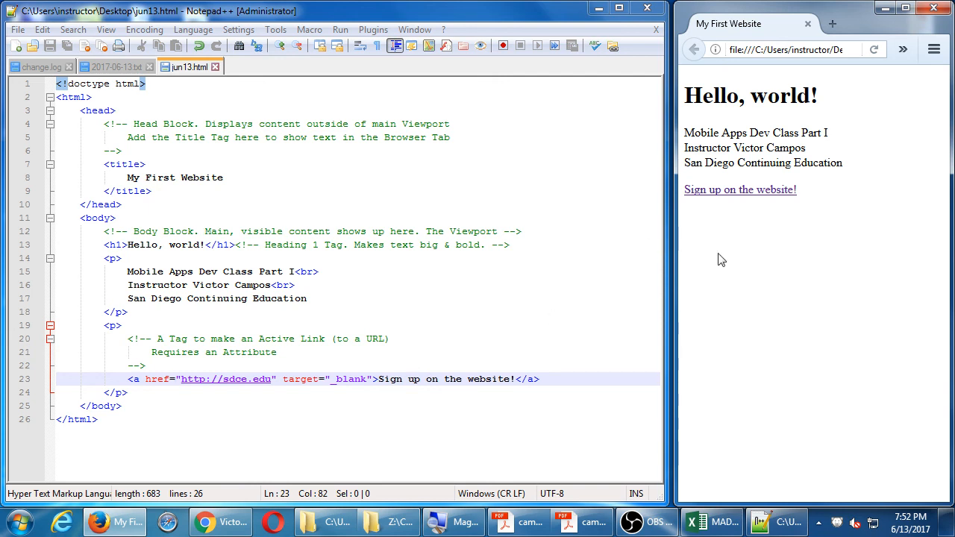
Step: Reopen sdce.edu, open the class schedule from Choose a class, then close the tab
click(750, 195)
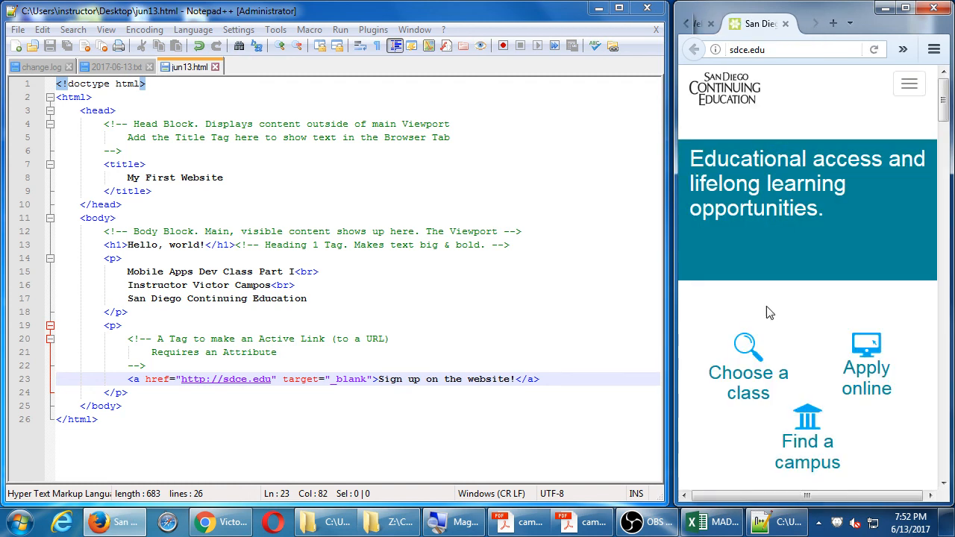
click(746, 354)
click(795, 50)
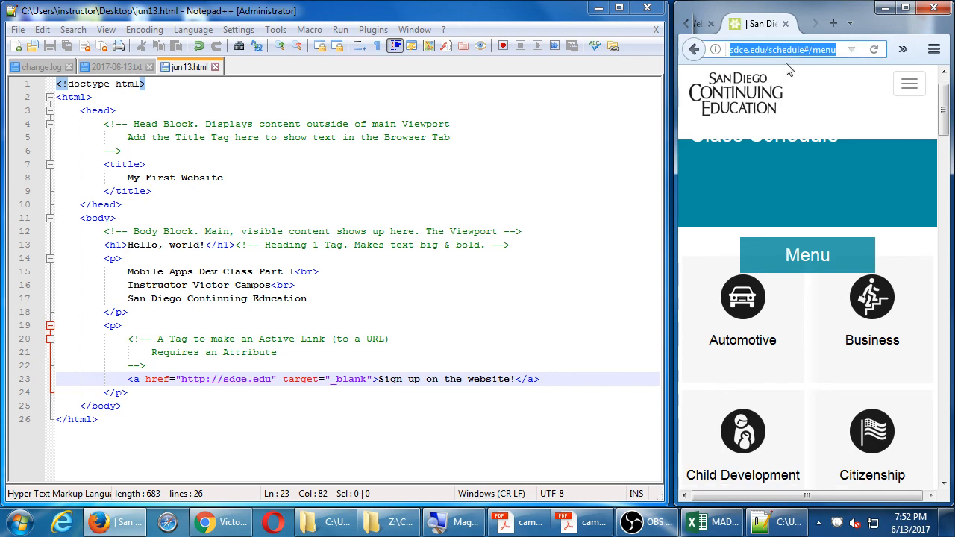
click(784, 23)
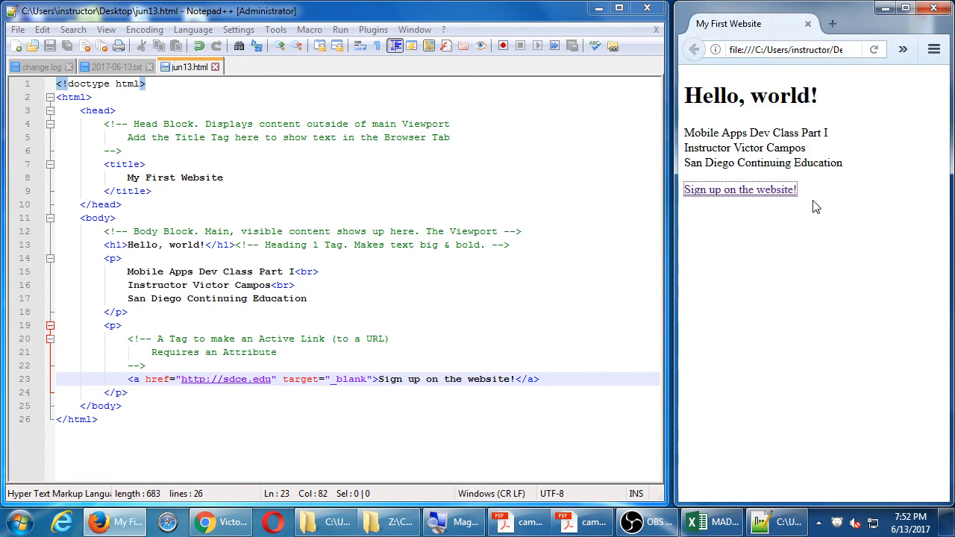
click(595, 378)
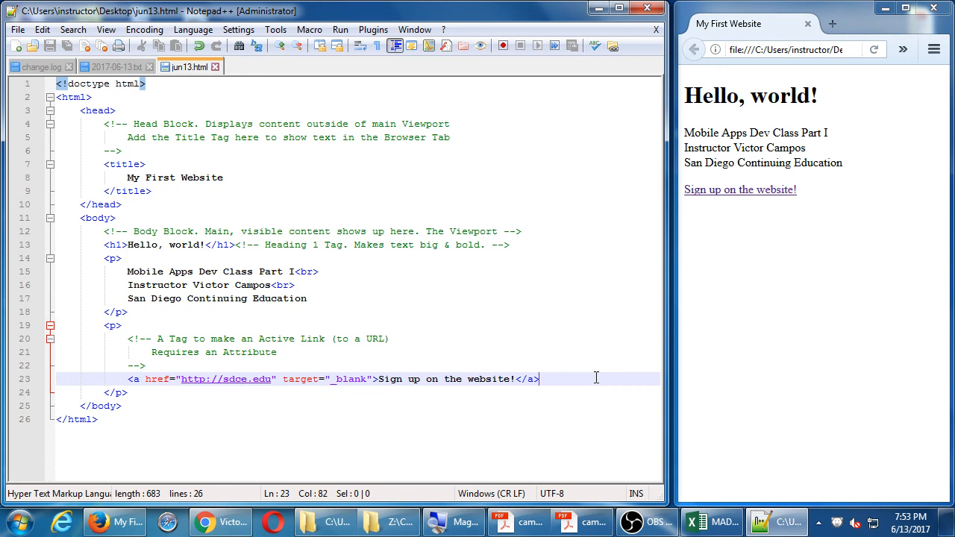
click(78, 420)
click(104, 420)
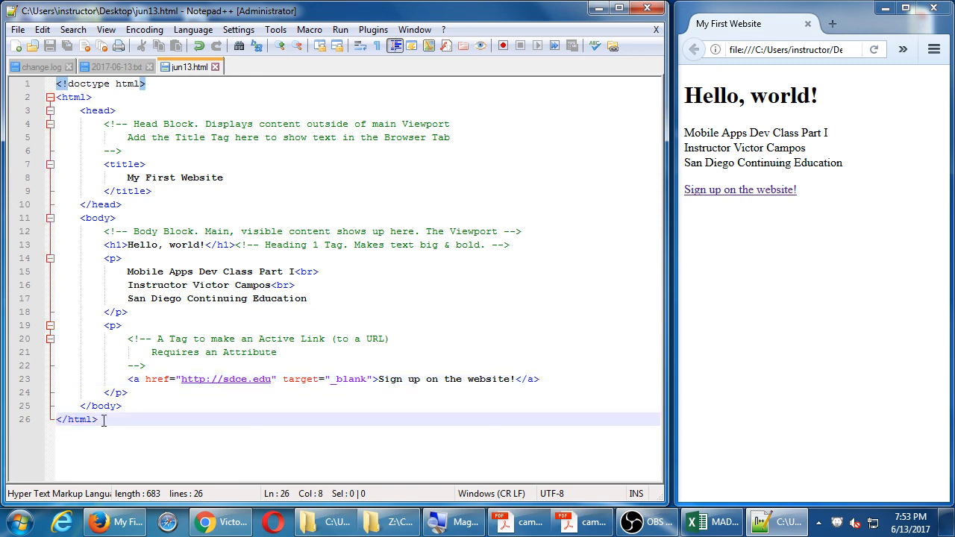